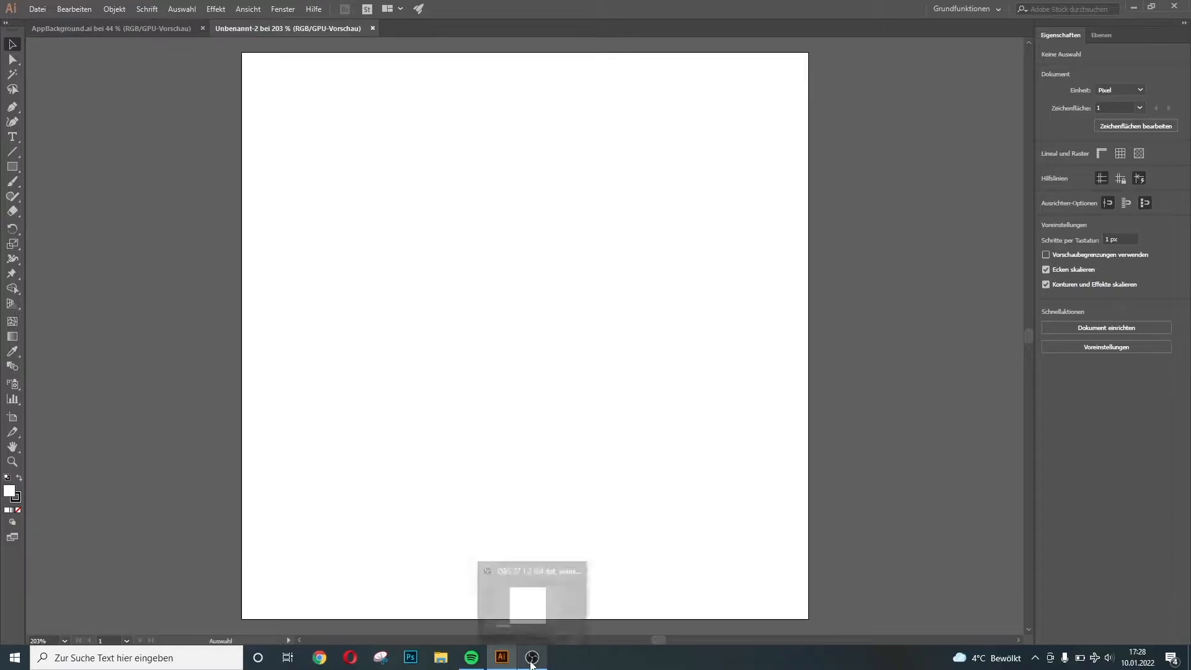
# Draw an area text frame across the artboard and type 'Responsive'
pyautogui.click(21, 131)
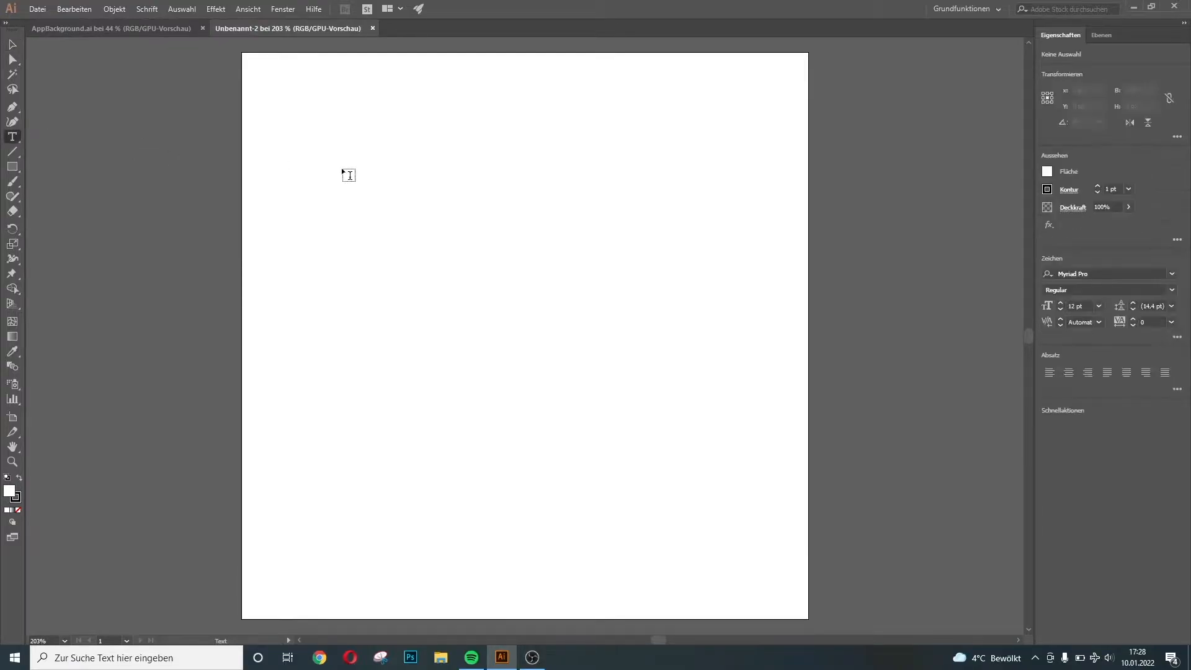
pyautogui.moveTo(242, 180); pyautogui.dragTo(808, 516)
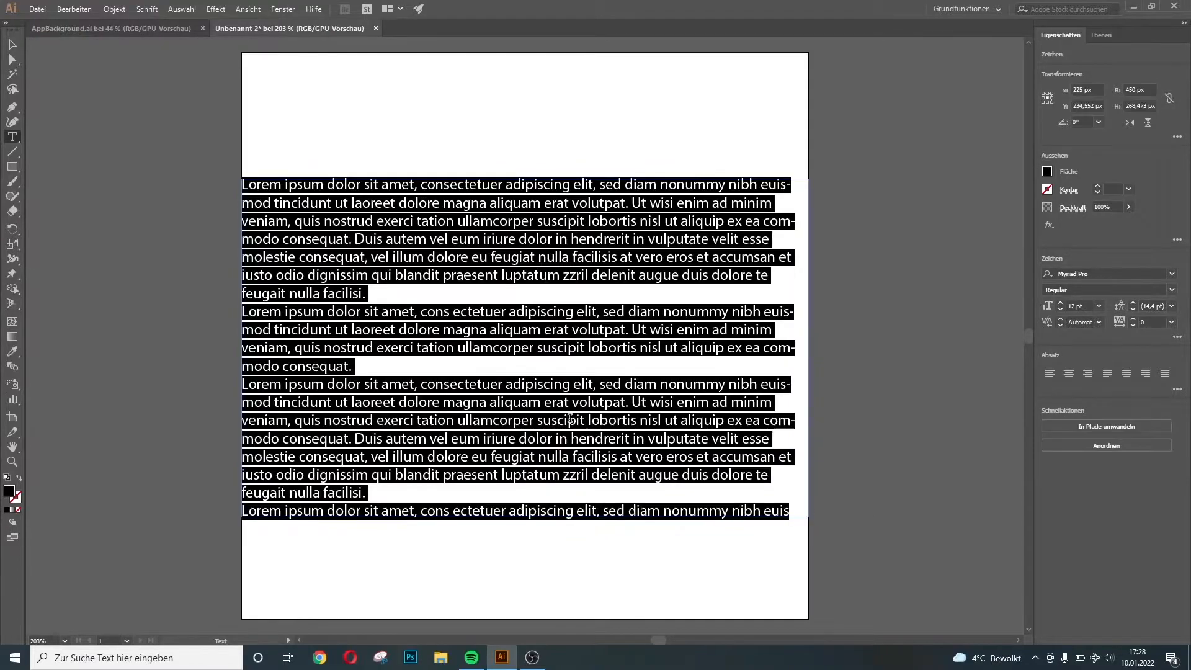
pyautogui.write('Respo')
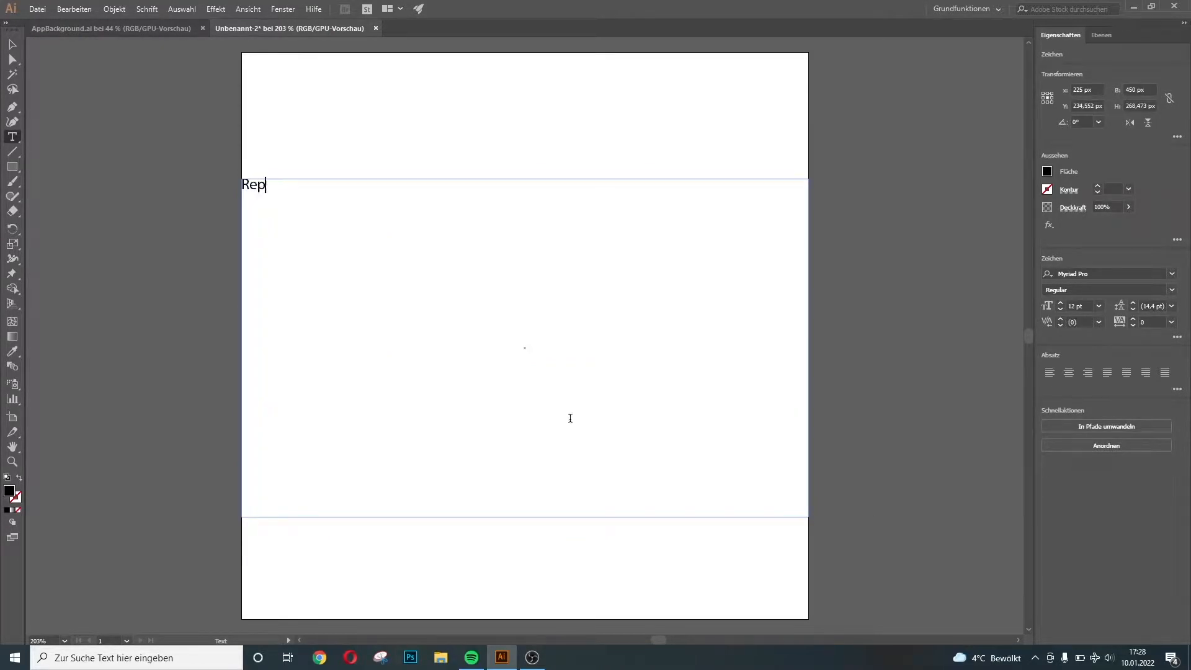
pyautogui.write('nsive')
# Browse the font list filtered to favourite fonts
pyautogui.click(1172, 274)
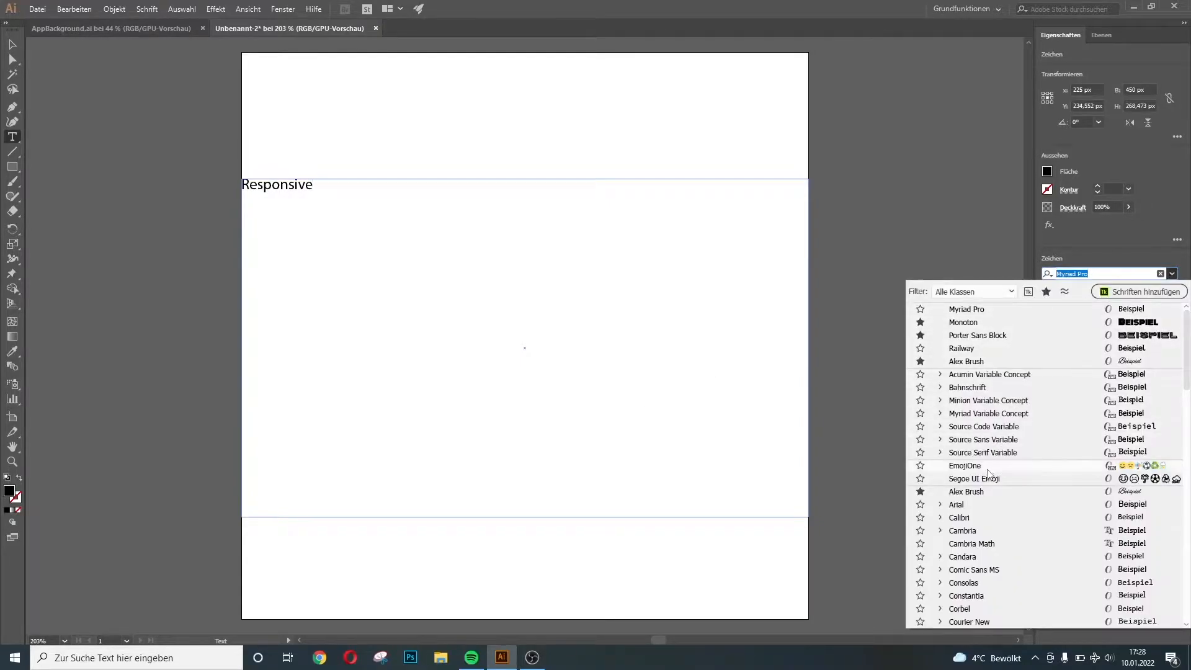
pyautogui.scroll(-5, 1011, 373)
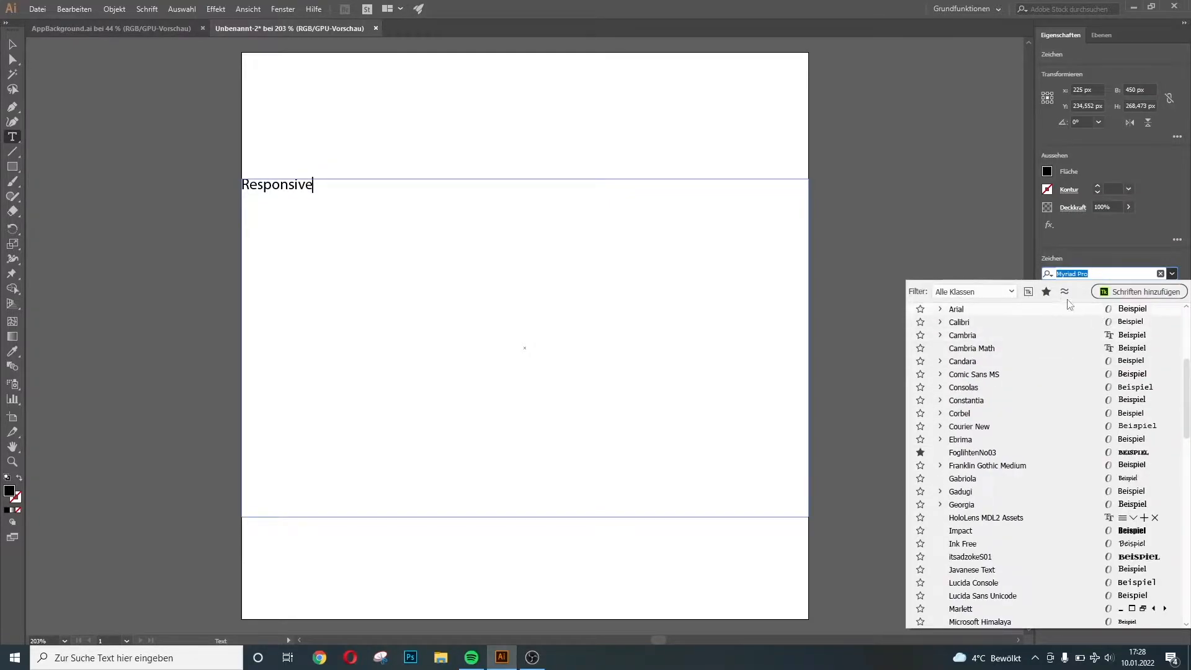
pyautogui.click(1047, 292)
pyautogui.click(983, 353)
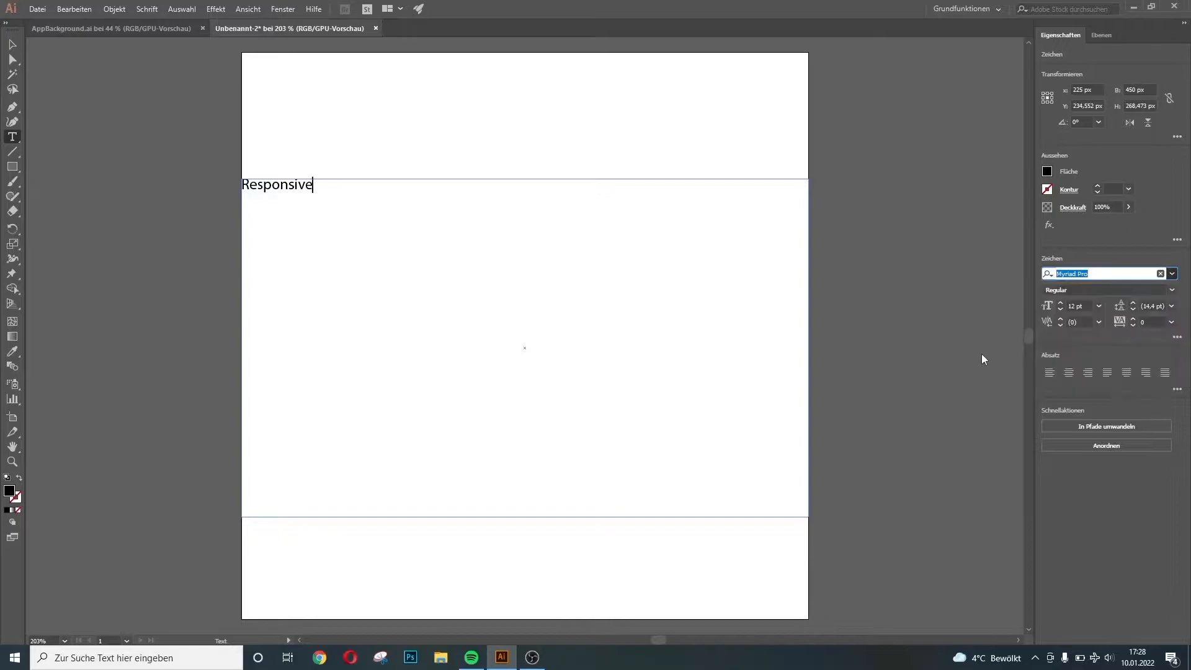
# Select the word Responsive and set it in the Monoton font
pyautogui.moveTo(326, 188); pyautogui.dragTo(198, 168)
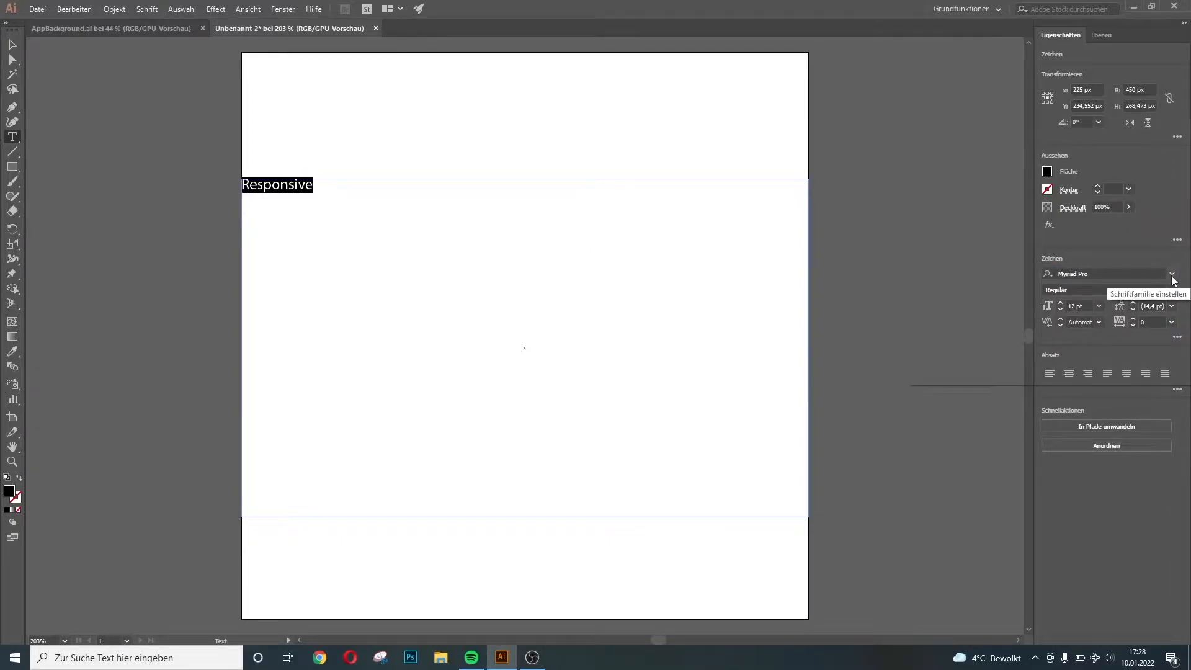
pyautogui.click(1171, 274)
pyautogui.click(1031, 351)
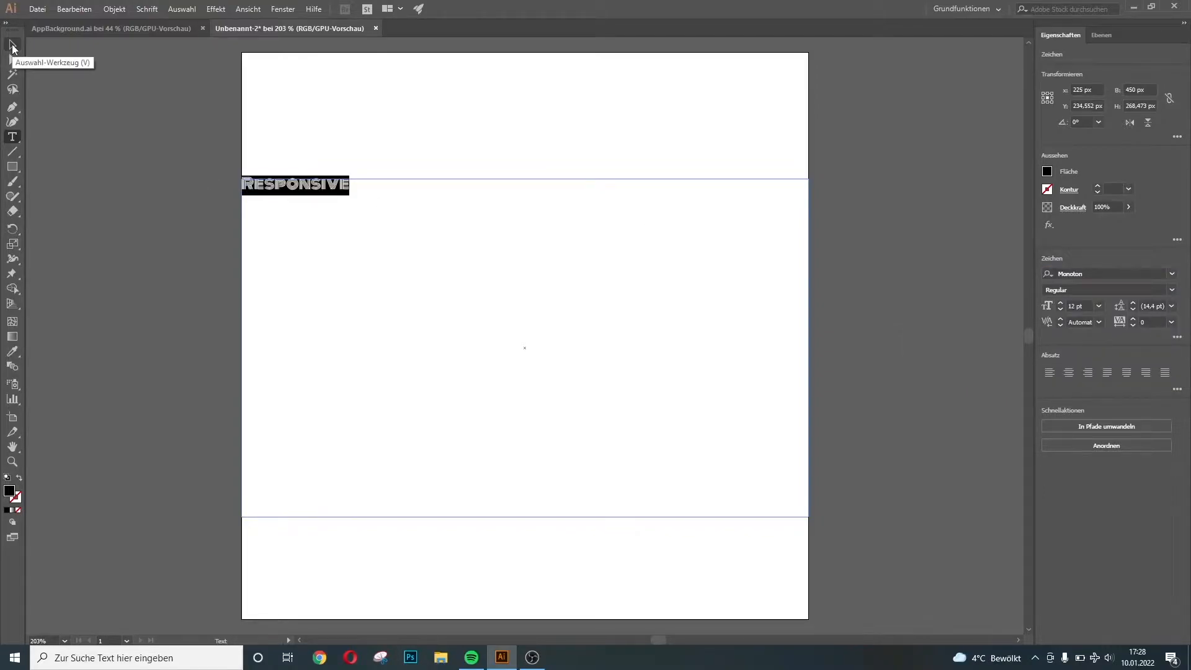
# Set the font size to 62 pt so the word fits on one line
pyautogui.click(1072, 303)
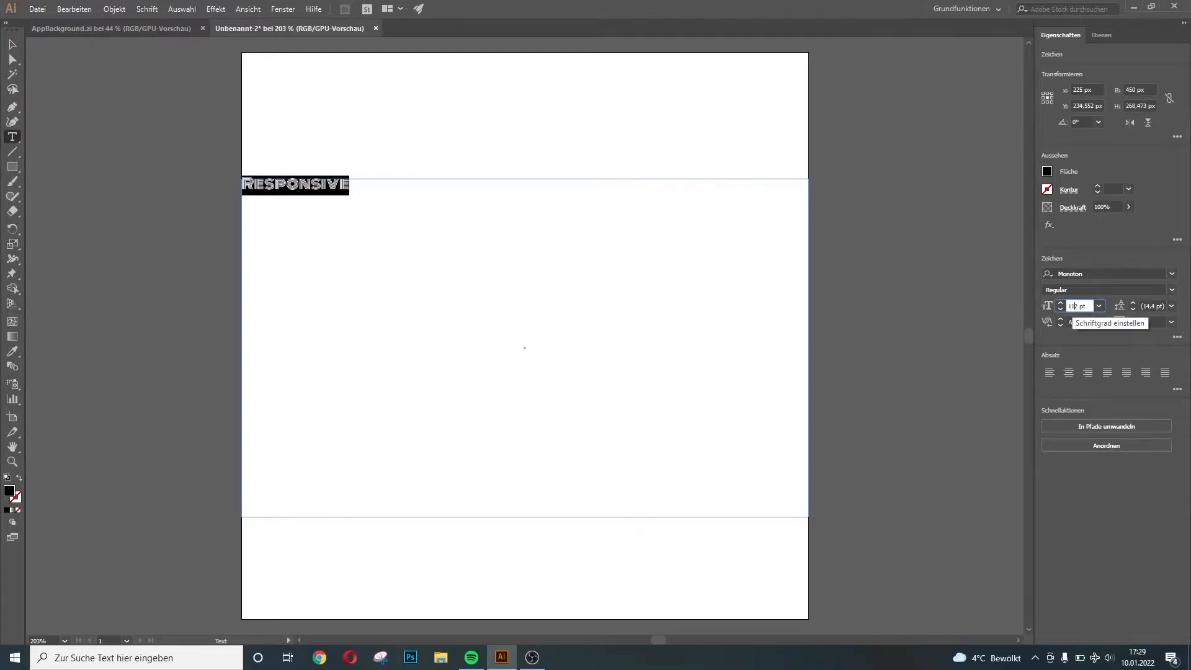
pyautogui.write('1')
pyautogui.press('Return')
pyautogui.press('BackSpace')
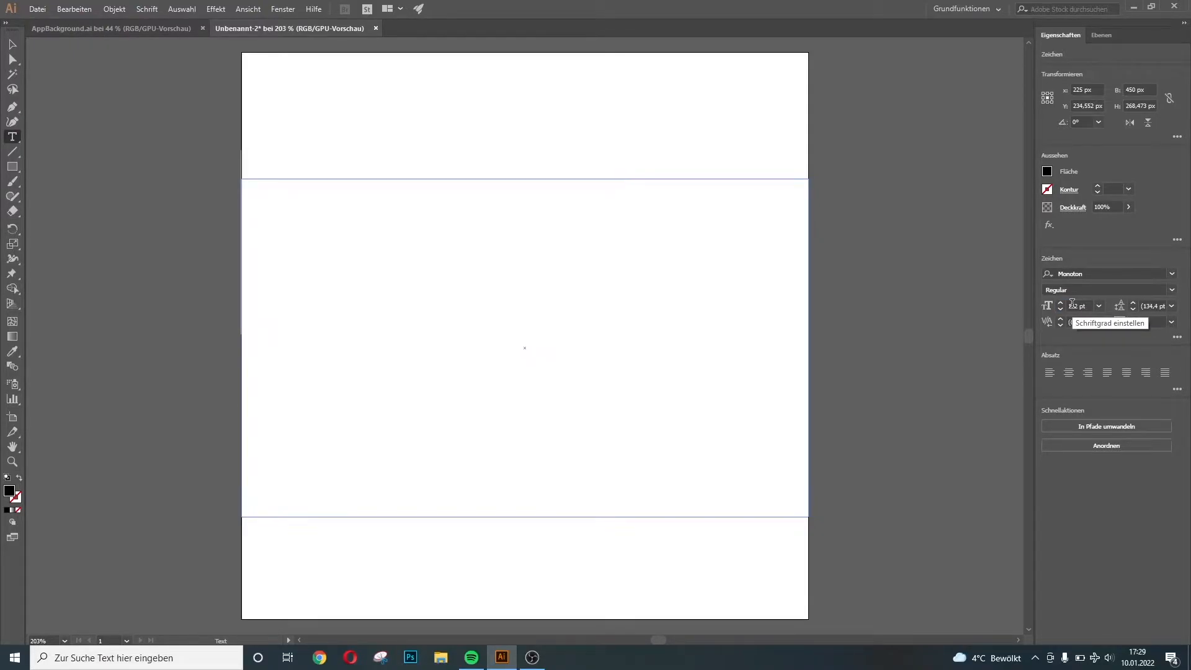
pyautogui.hotkey('ctrl', 'z')
pyautogui.click(1072, 304)
pyautogui.press('BackSpace')
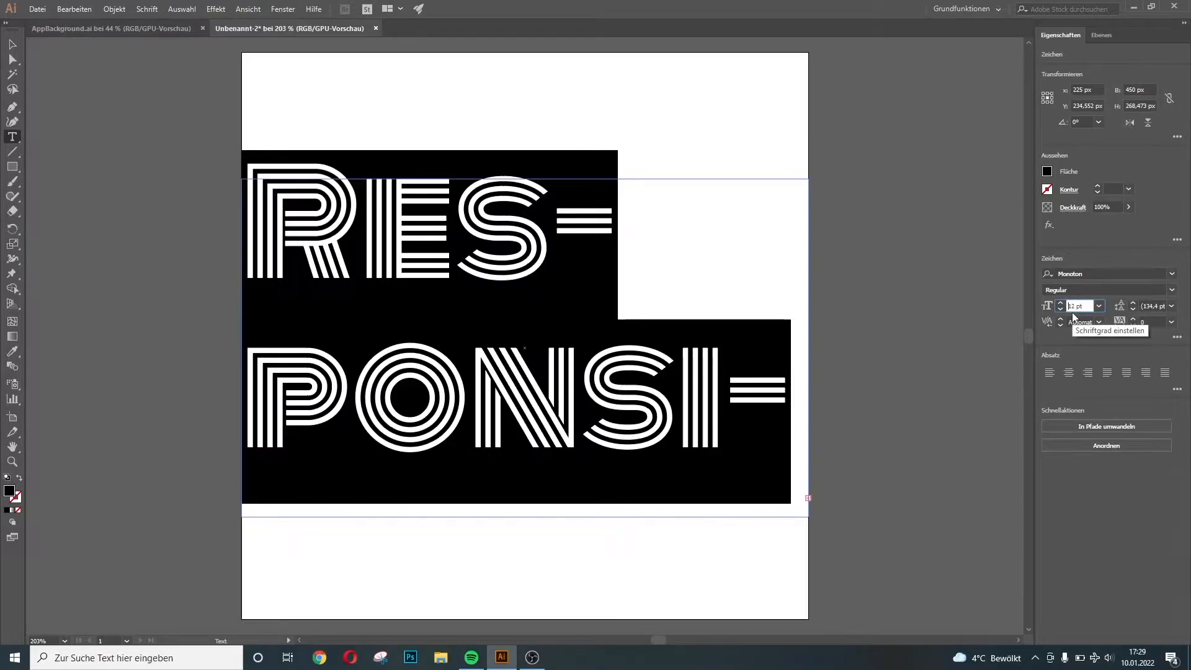
pyautogui.write('6')
pyautogui.press('Return')
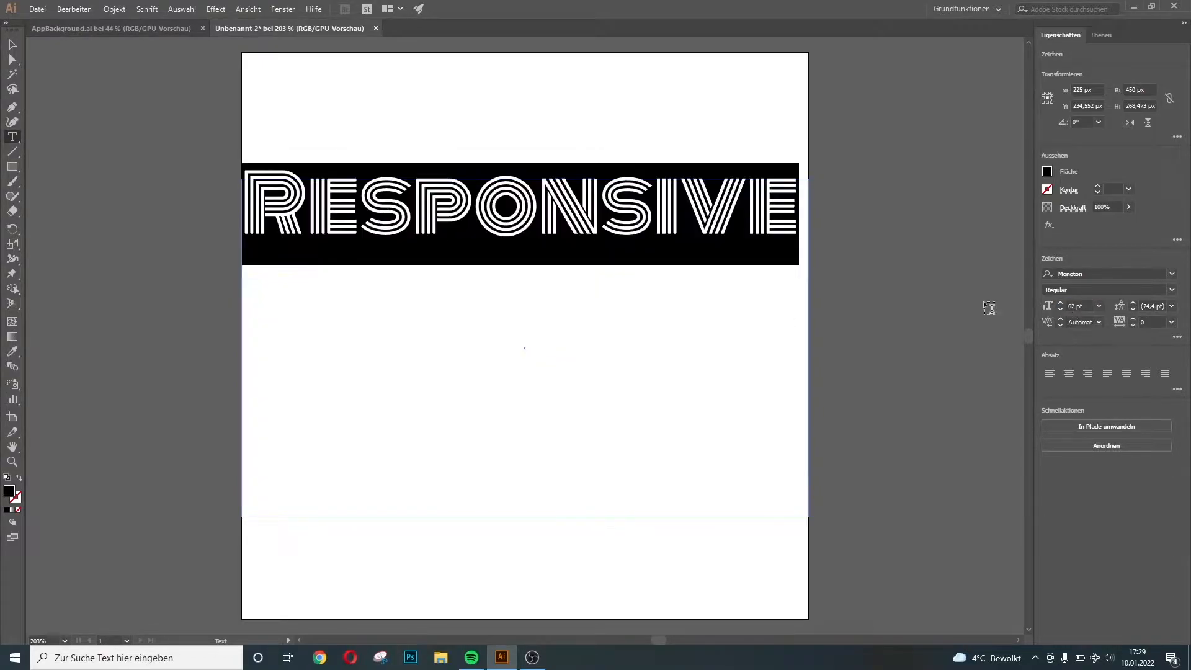
pyautogui.click(12, 44)
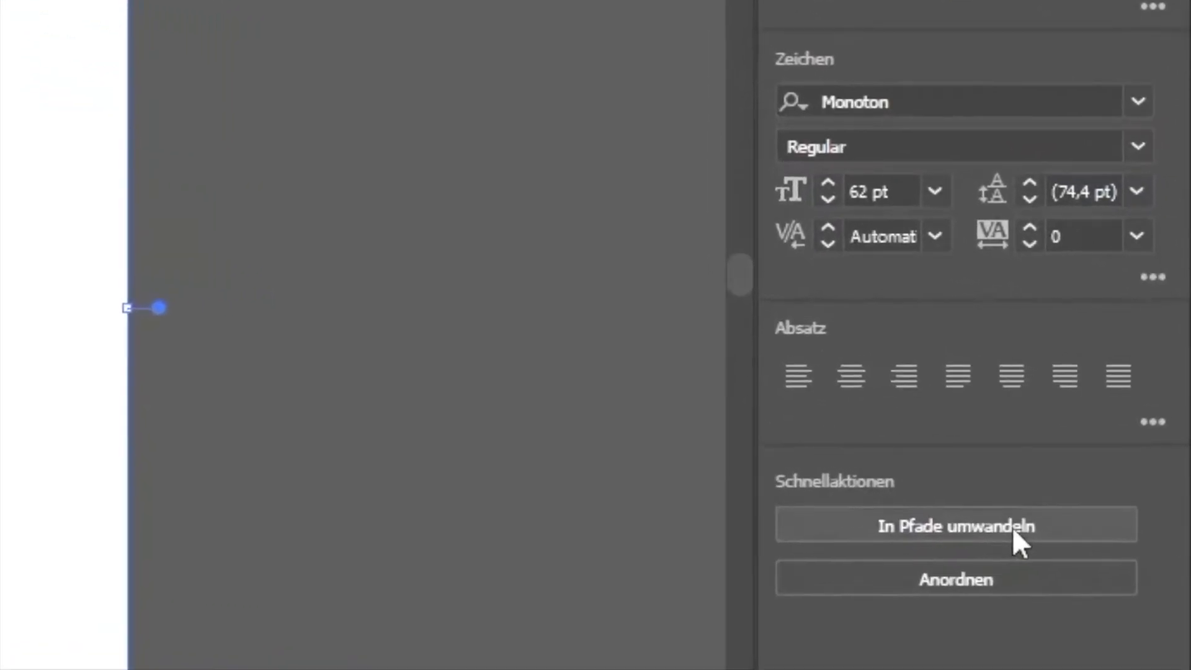
# Convert the Responsive text to outlines and fill the lettering white
pyautogui.click(983, 561)
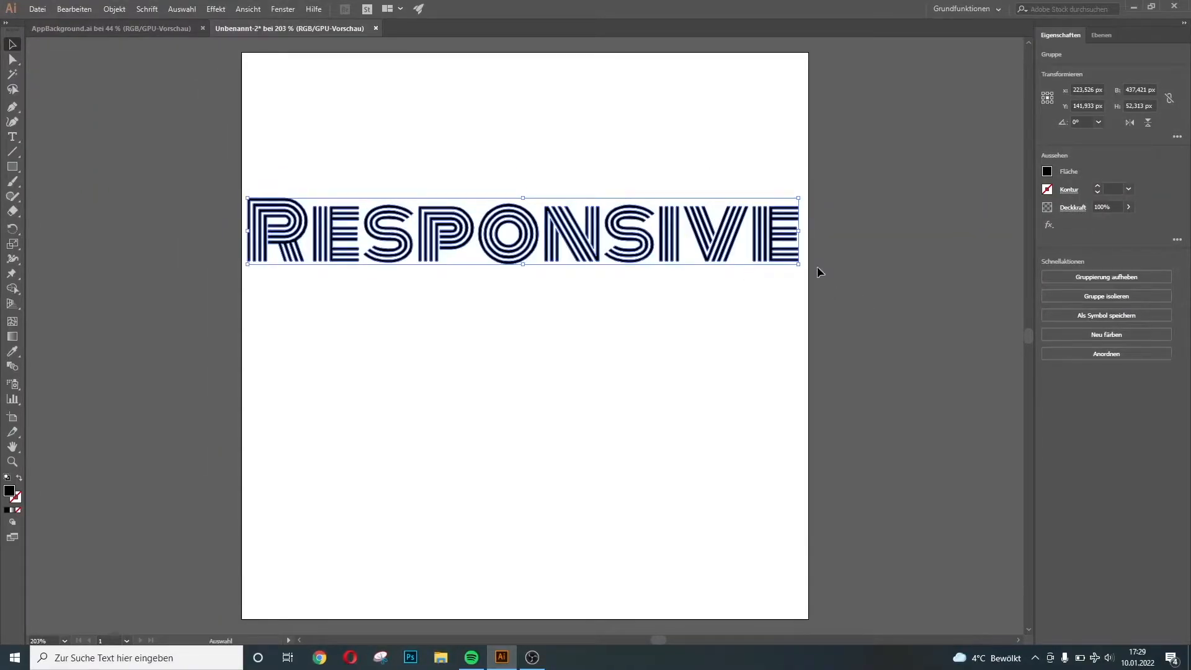
pyautogui.moveTo(598, 344); pyautogui.dragTo(710, 162)
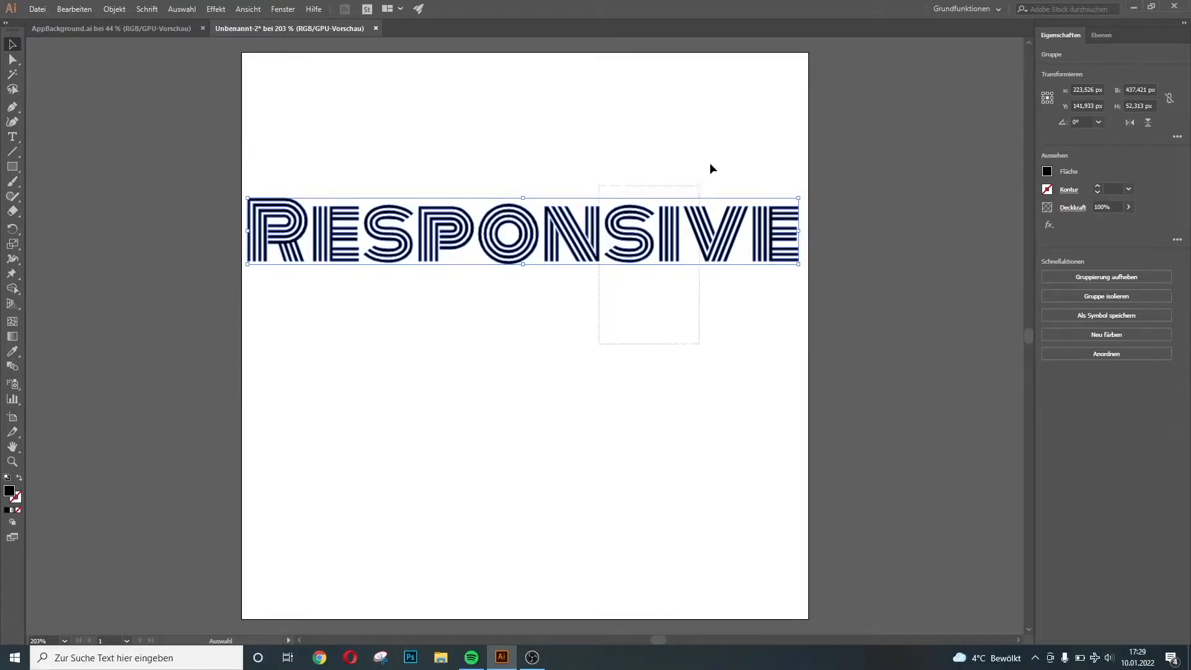
pyautogui.click(1047, 172)
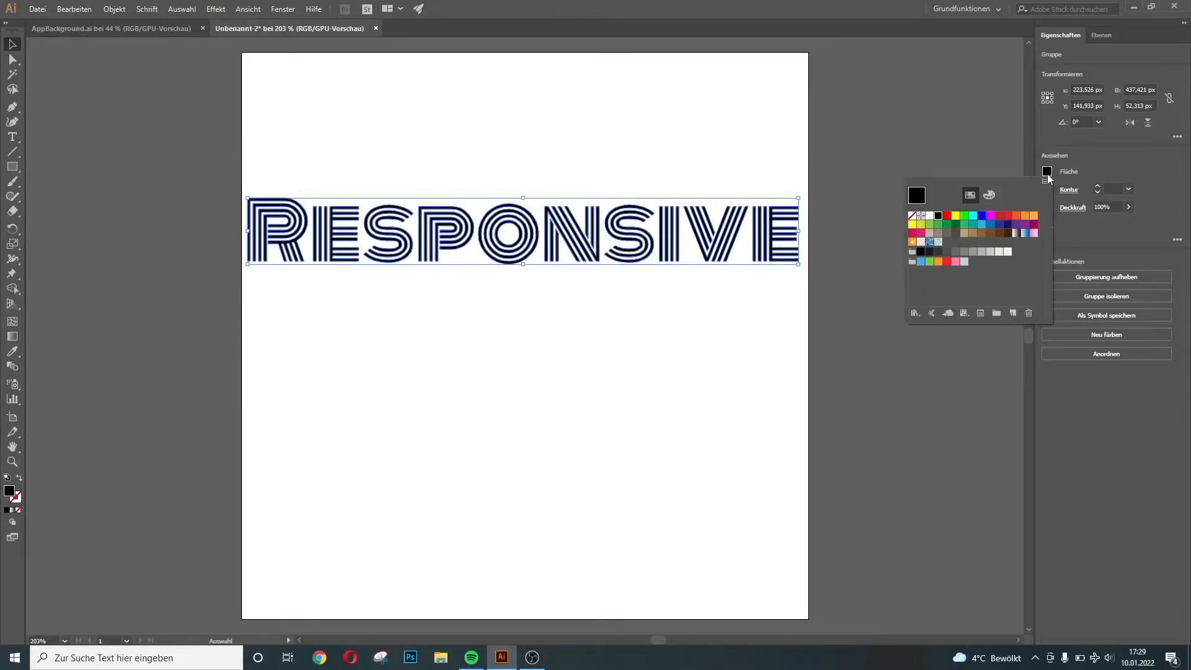
pyautogui.click(930, 217)
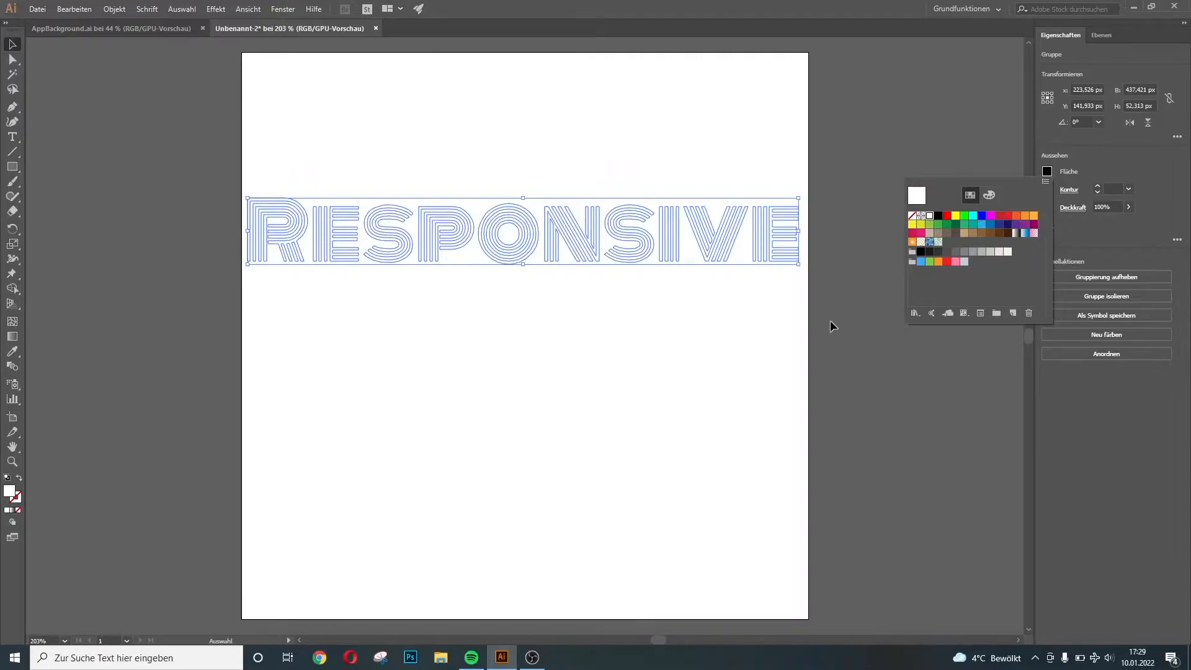
pyautogui.click(35, 7)
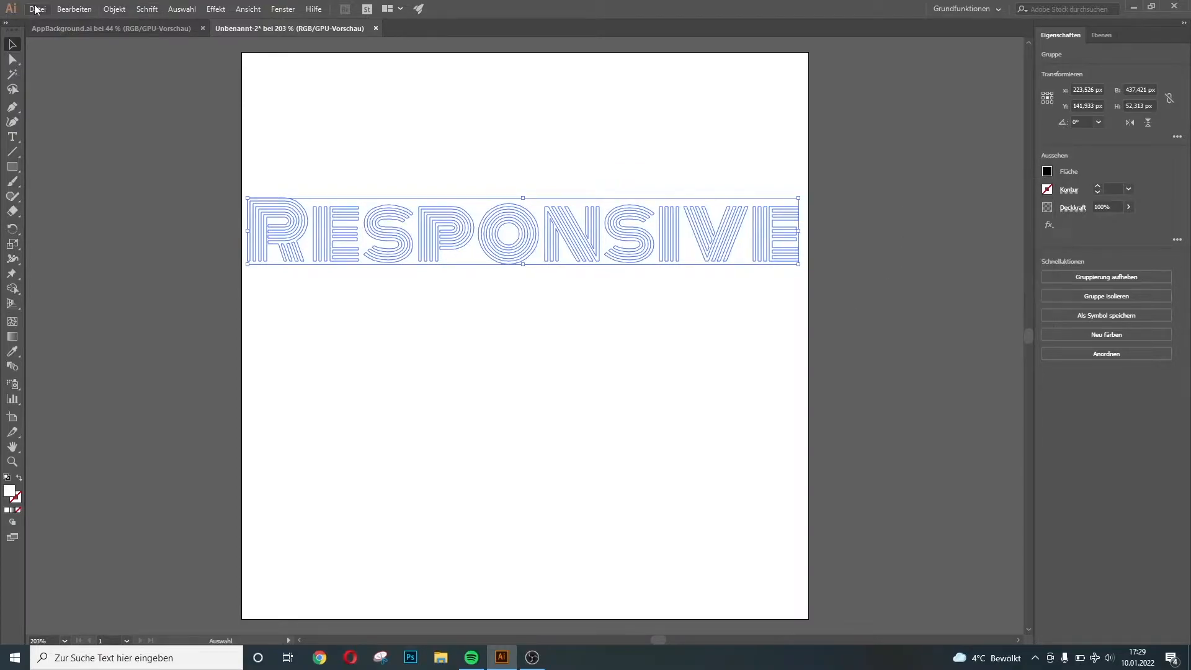
# Create a new document from the 1152 × 2048 px preset
pyautogui.click(37, 9)
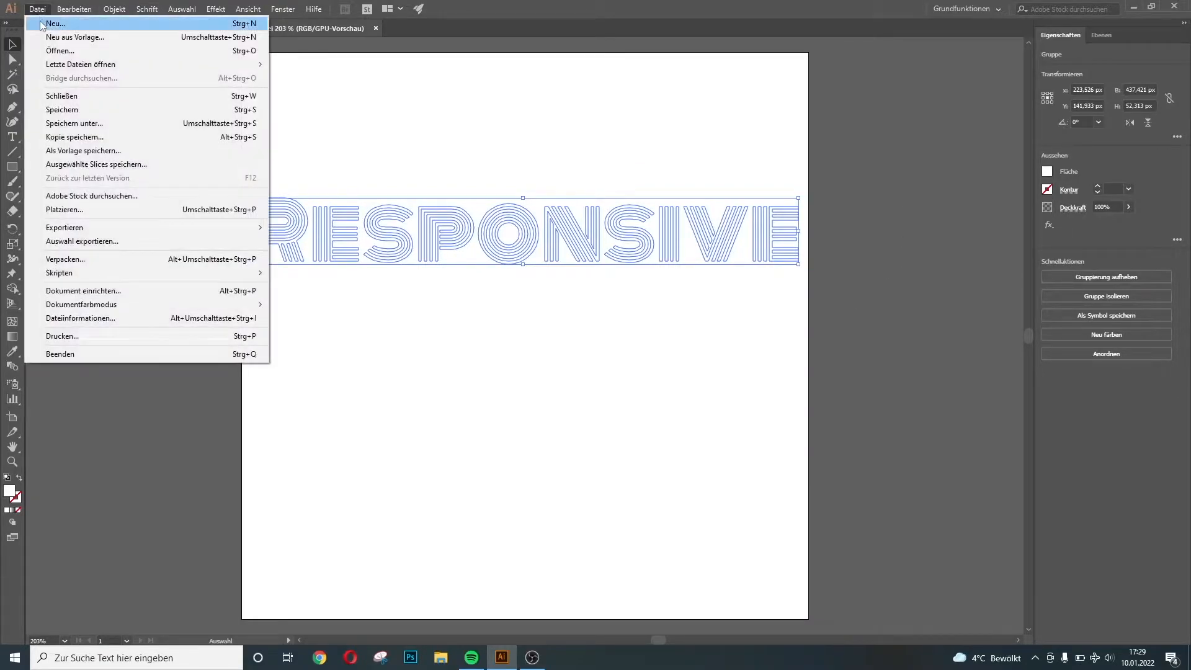
pyautogui.click(40, 21)
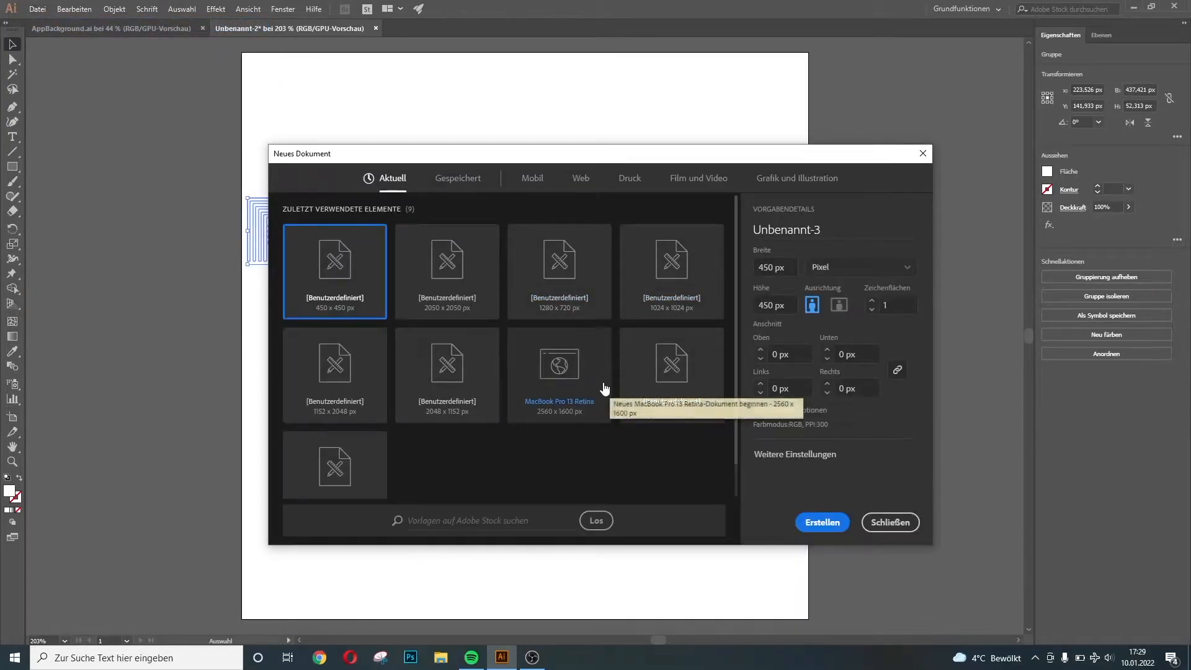
pyautogui.click(374, 373)
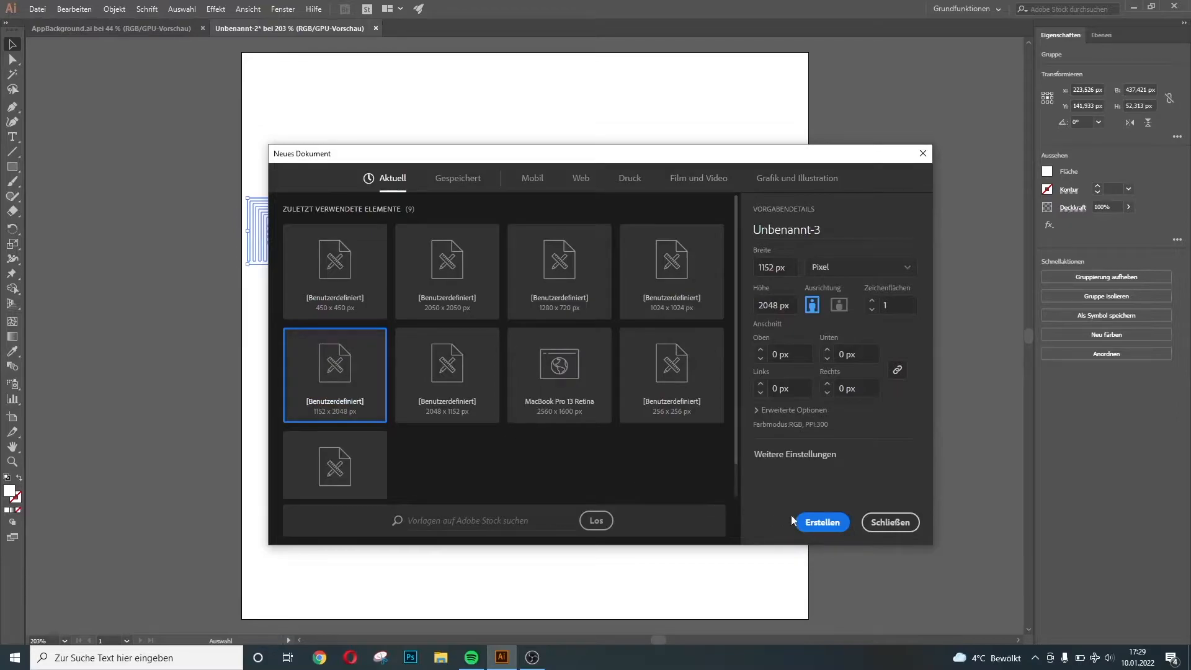
pyautogui.click(824, 521)
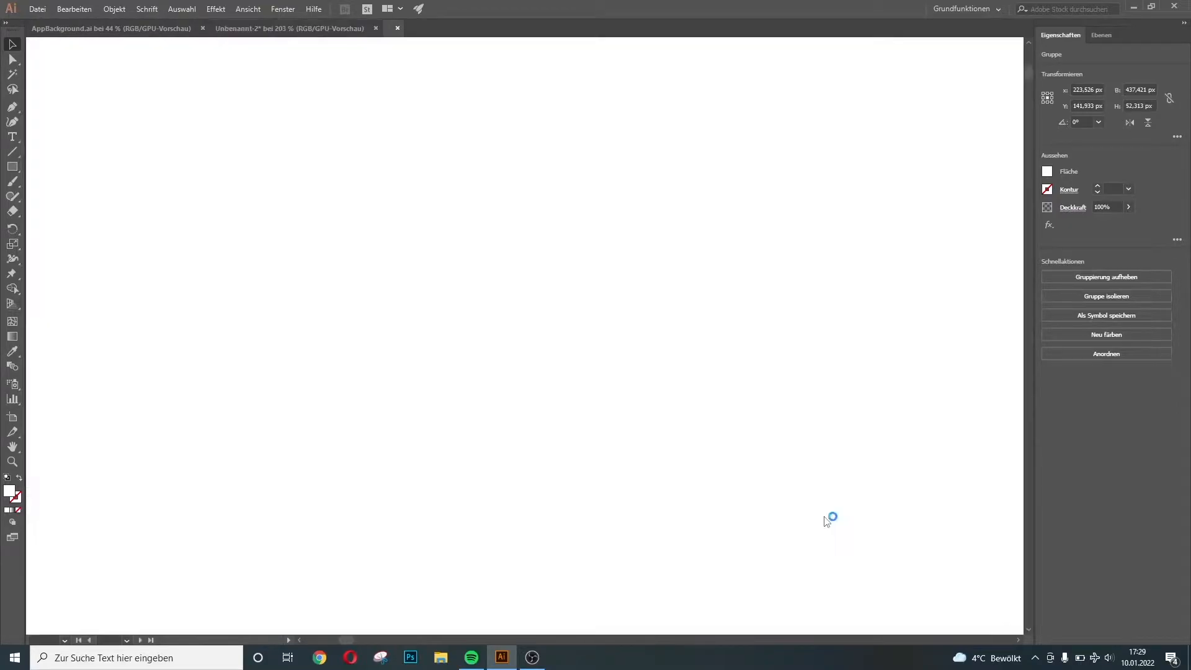
pyautogui.click(11, 166)
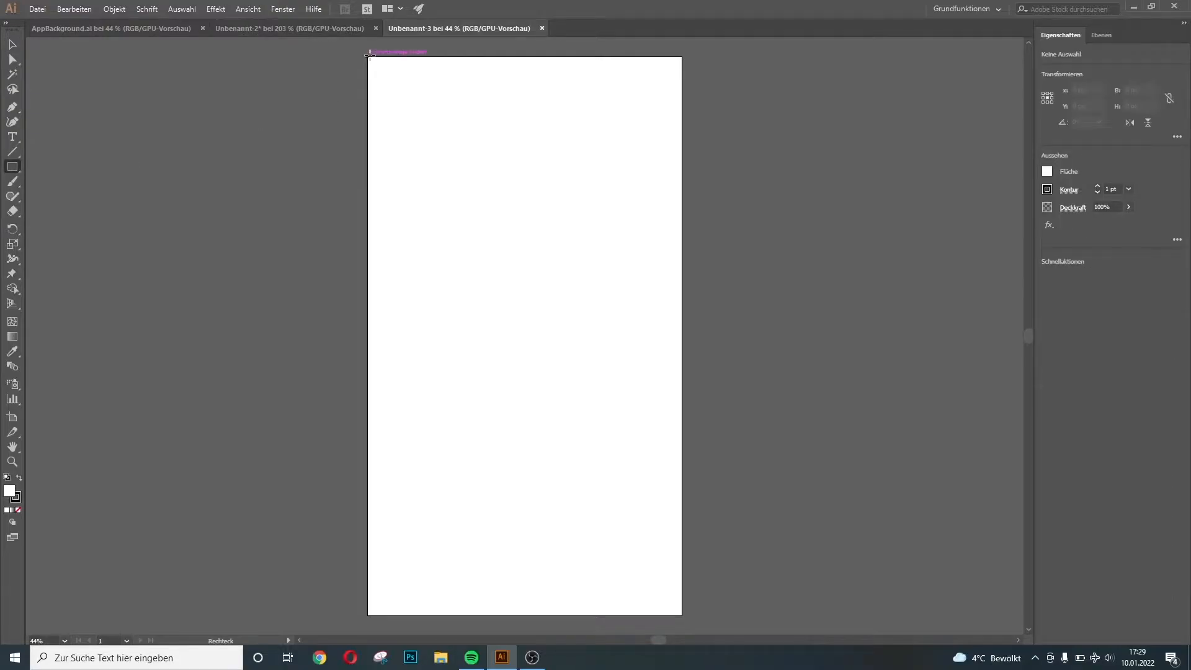
# Draw a full-artboard rectangle with no stroke and a white-to-black gradient fill
pyautogui.moveTo(369, 54); pyautogui.dragTo(681, 586)
pyautogui.scroll(-2, 743, 535)
pyautogui.scroll(4, 742, 535)
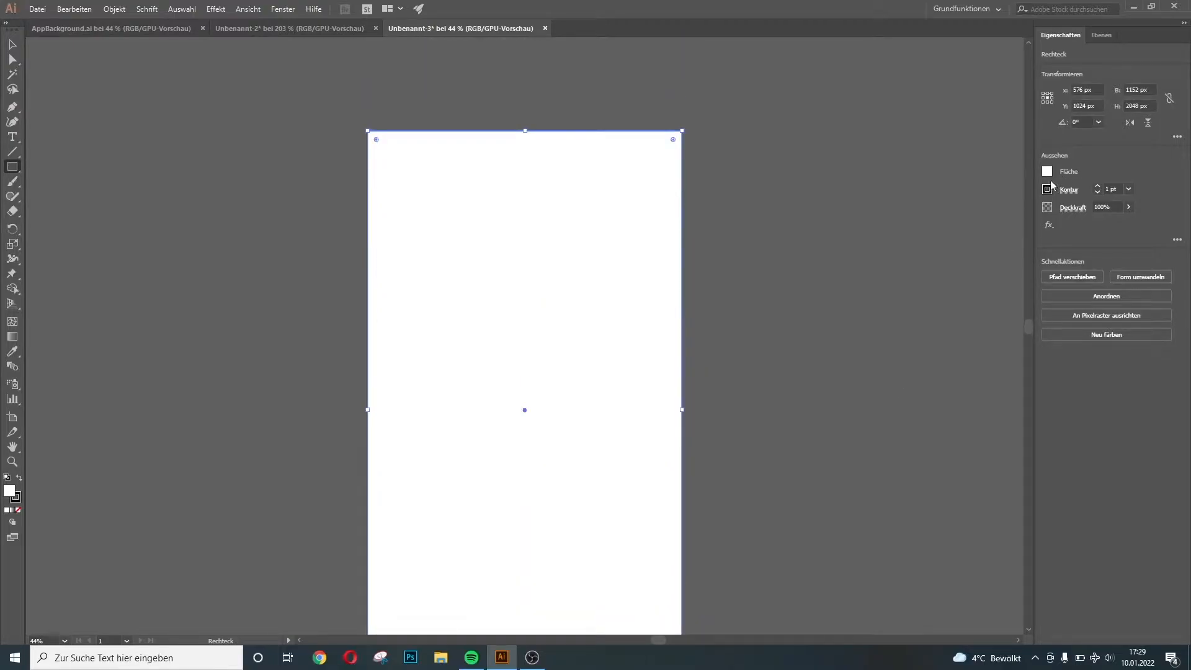
pyautogui.click(1047, 190)
pyautogui.click(911, 234)
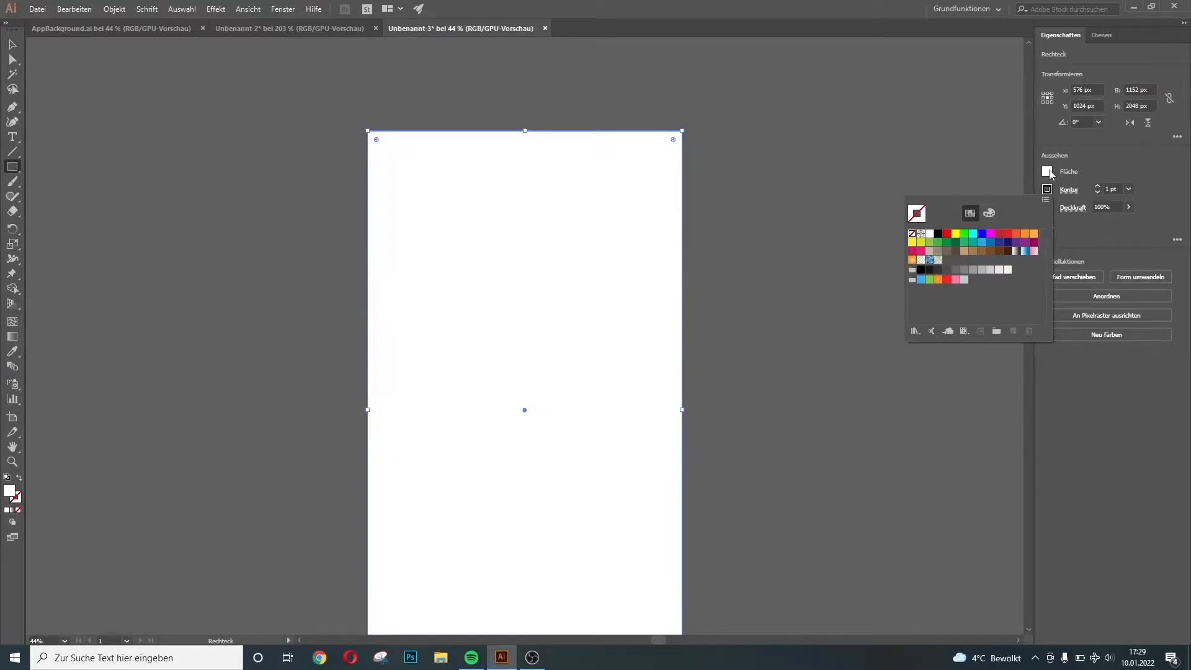
pyautogui.click(1049, 173)
pyautogui.click(1048, 172)
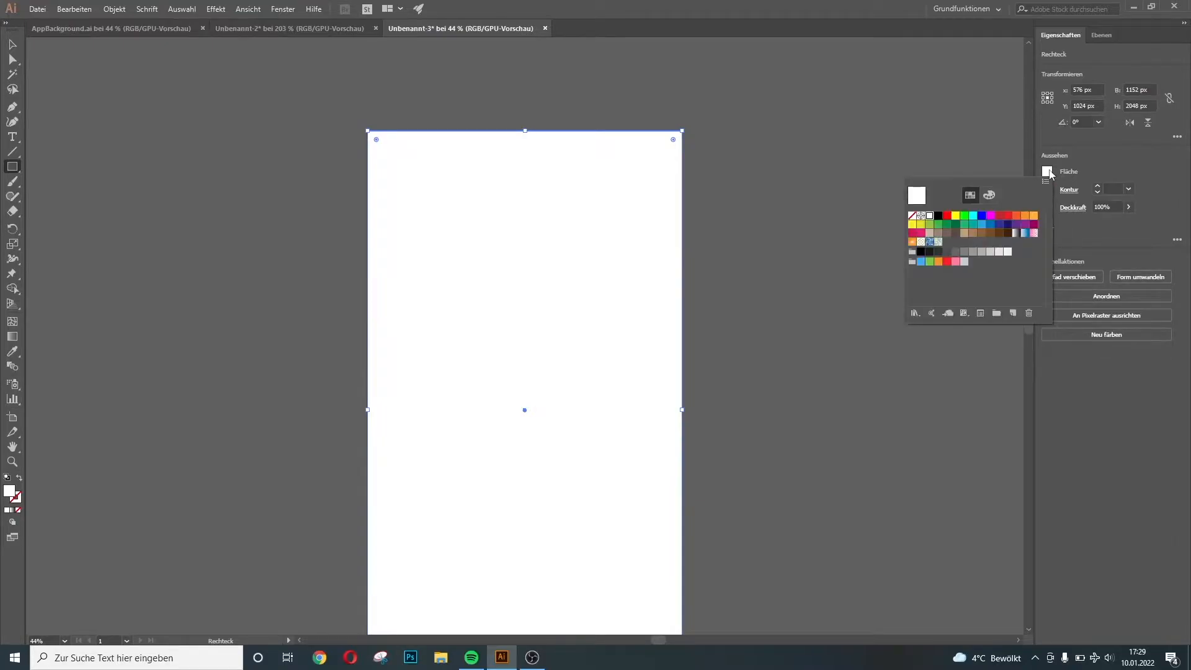
pyautogui.click(1014, 234)
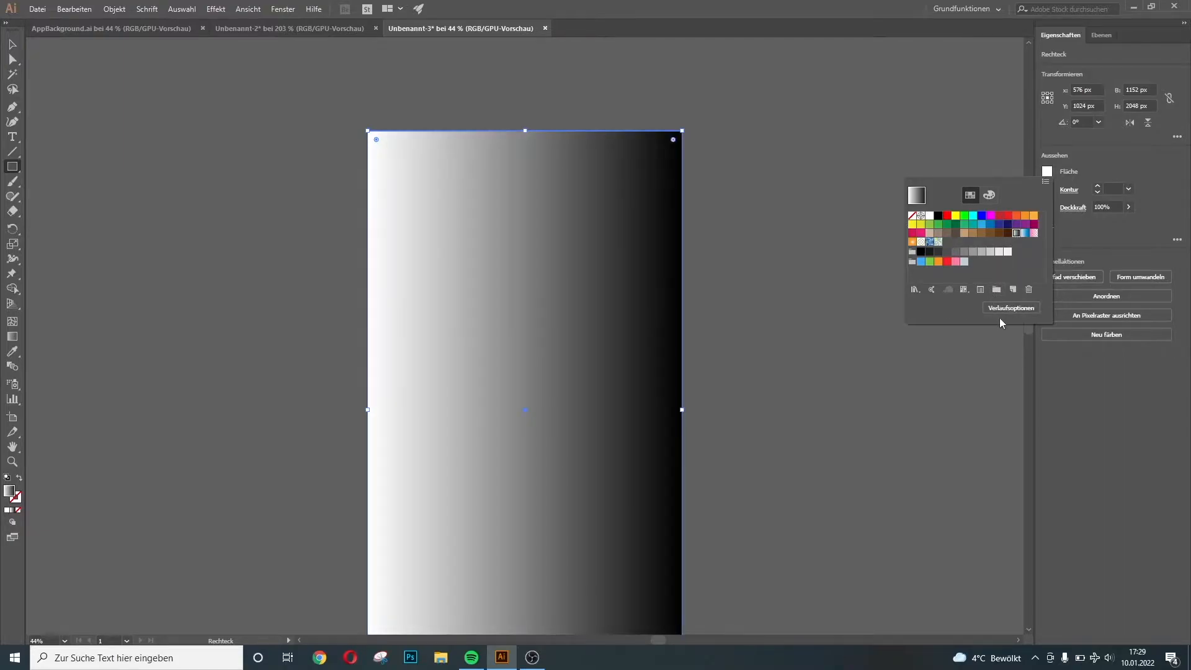
# Set the gradient type to Linear with a -90° angle
pyautogui.click(1018, 309)
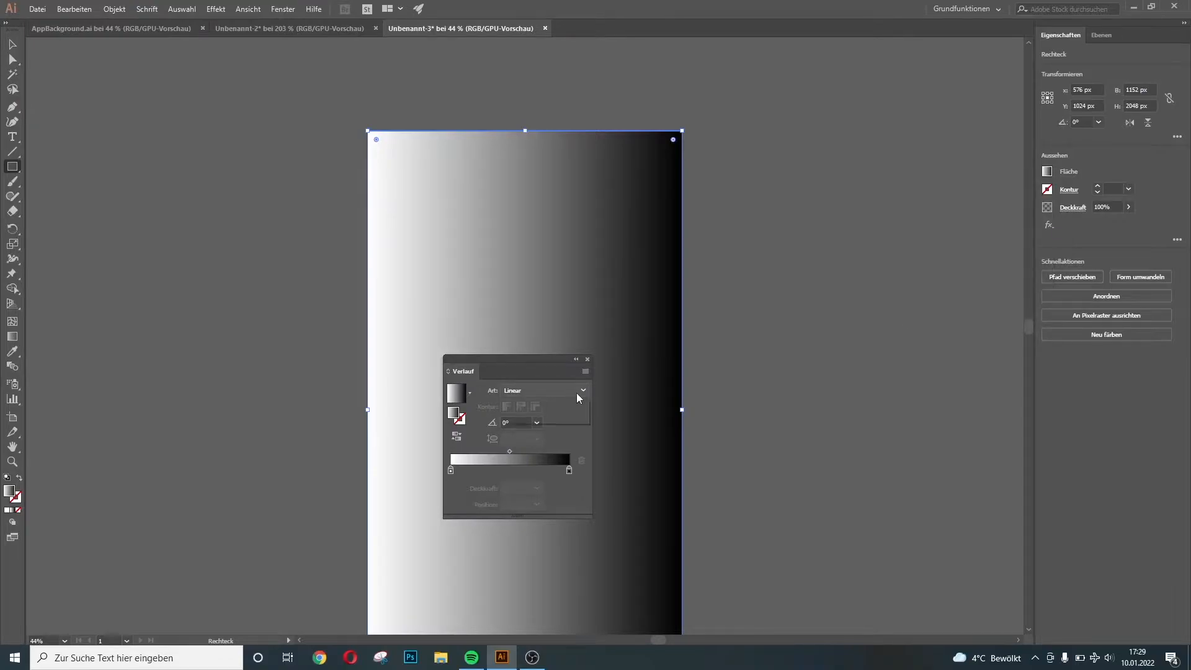
pyautogui.click(575, 392)
pyautogui.click(563, 415)
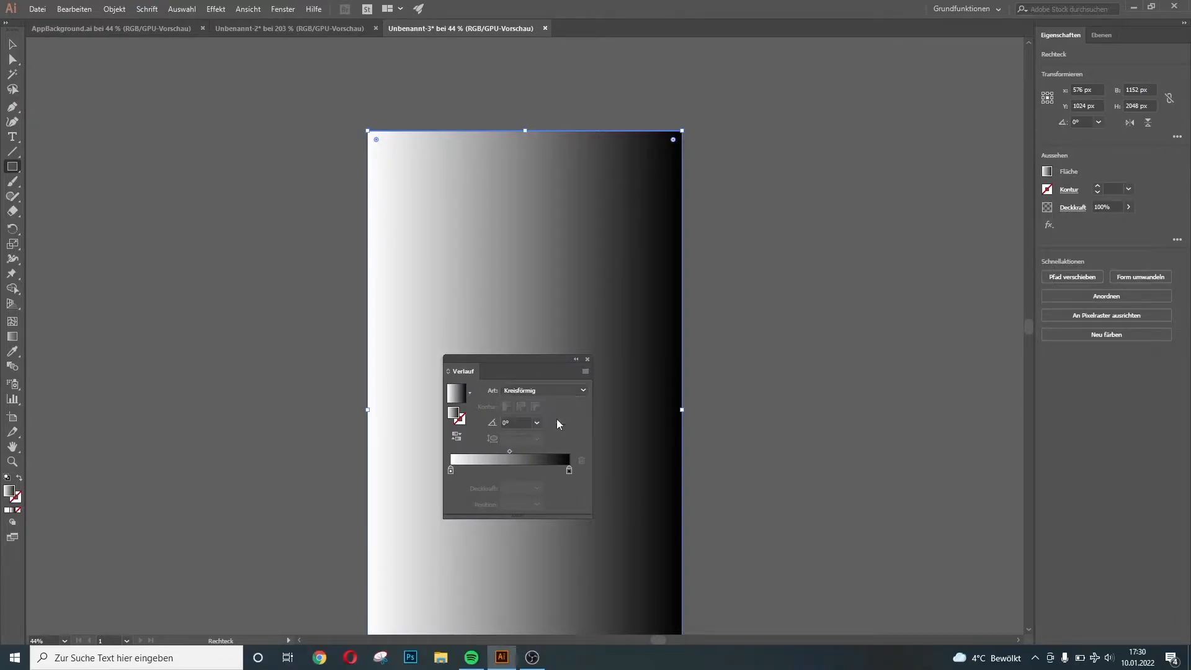
pyautogui.click(574, 385)
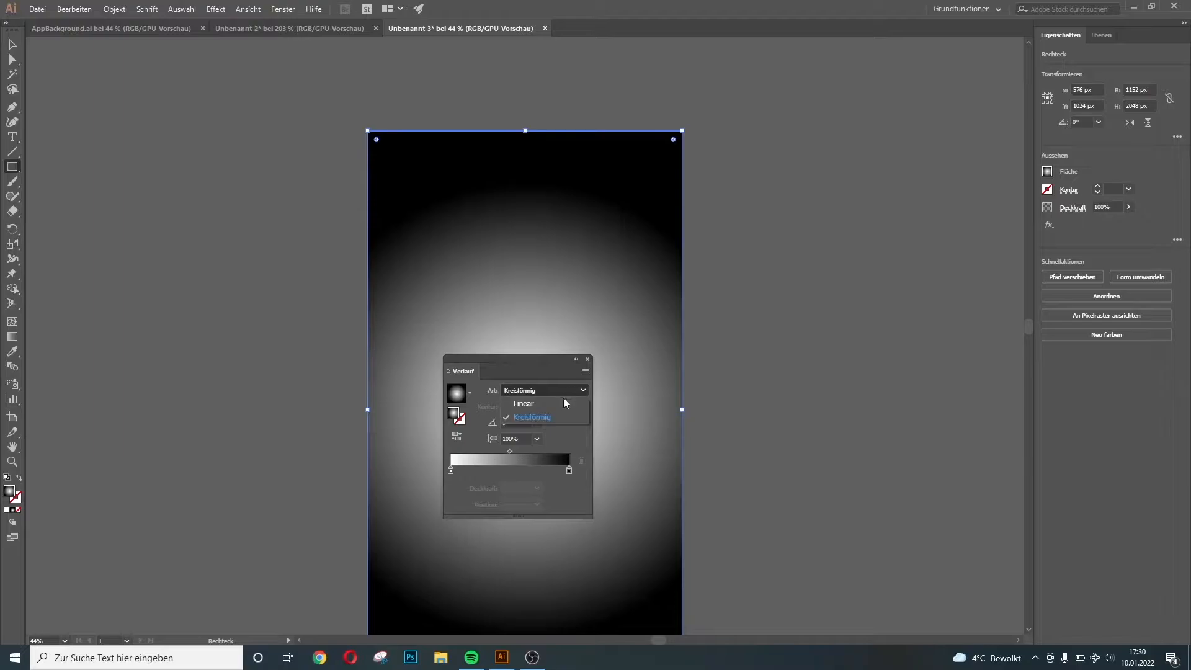
pyautogui.click(560, 404)
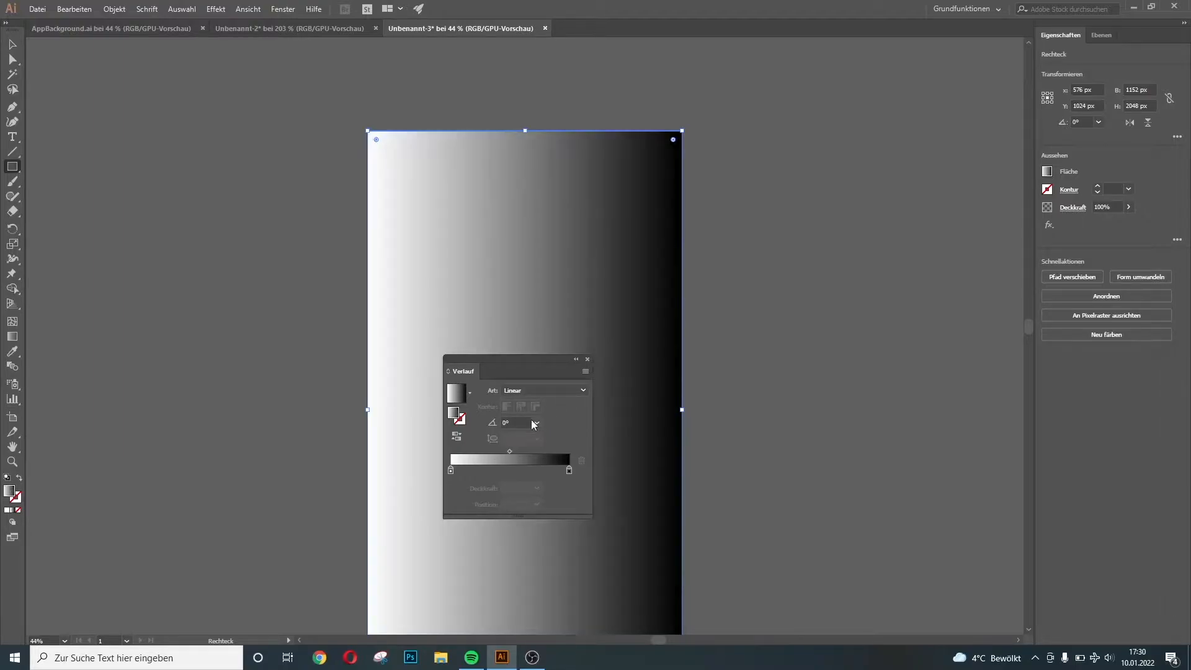
pyautogui.click(535, 423)
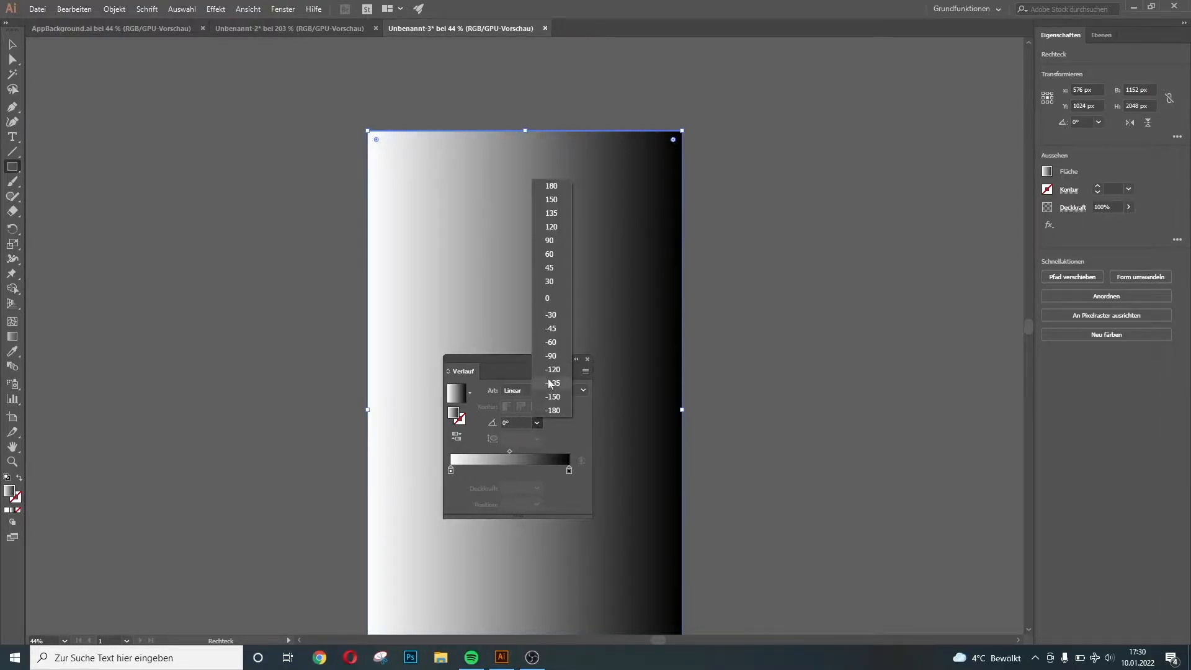
pyautogui.click(556, 357)
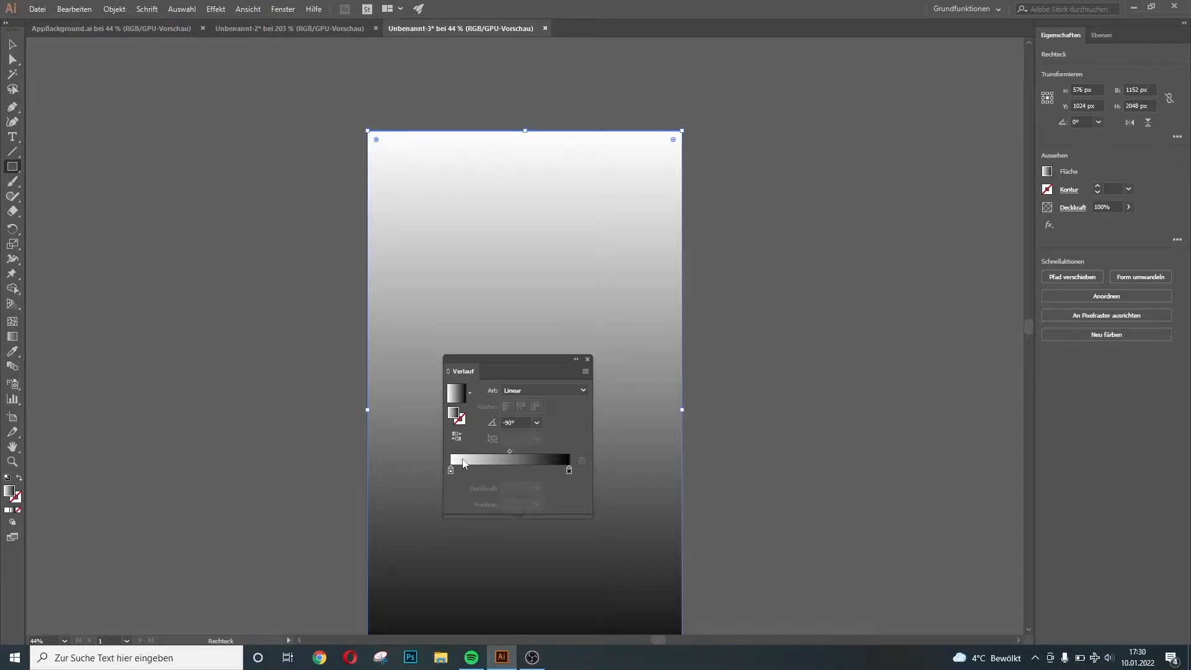
# Make the starting gradient stop blue and the ending stop red
pyautogui.click(450, 470)
pyautogui.doubleClick(451, 472)
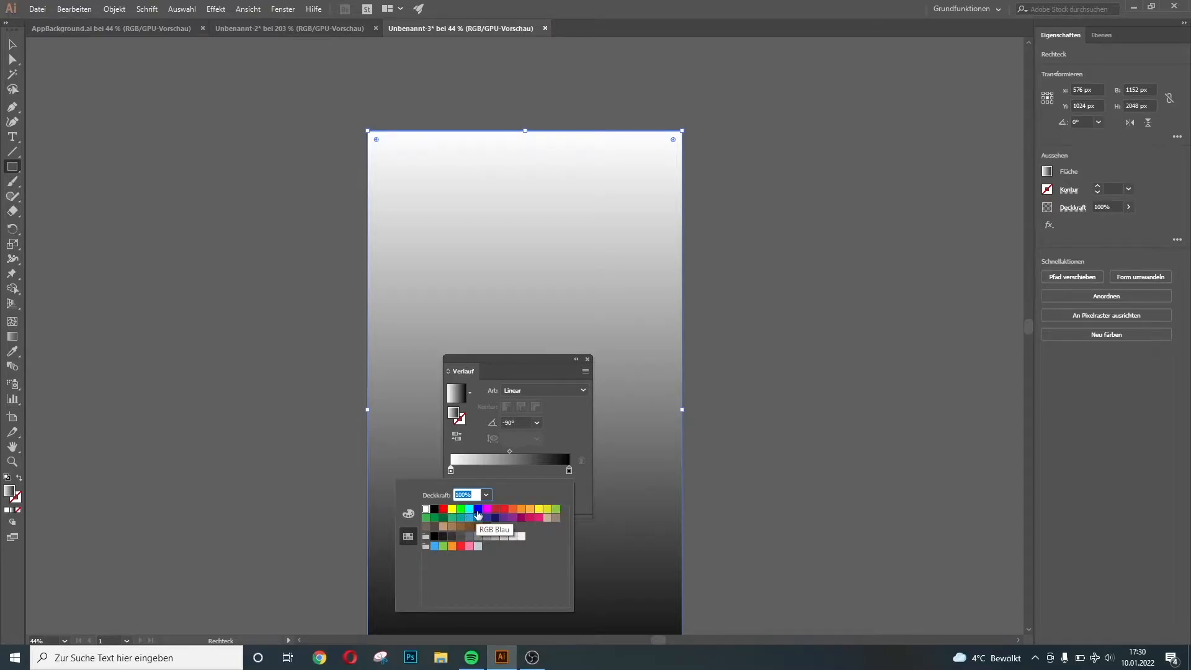
pyautogui.click(478, 513)
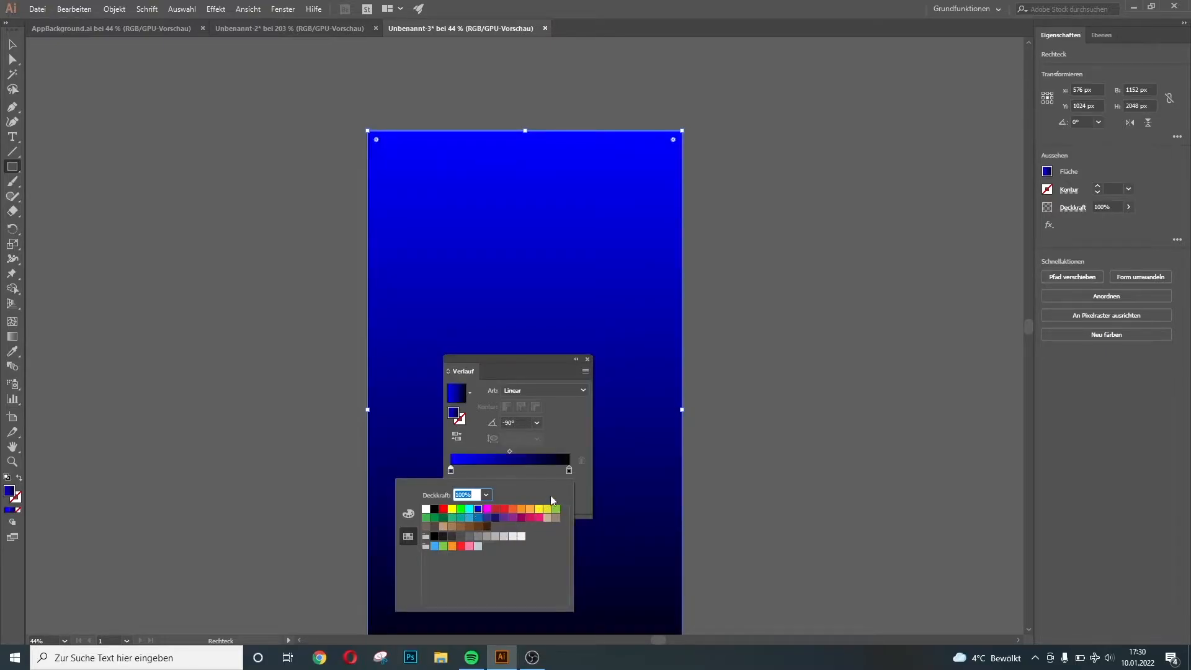
pyautogui.click(588, 485)
pyautogui.click(570, 471)
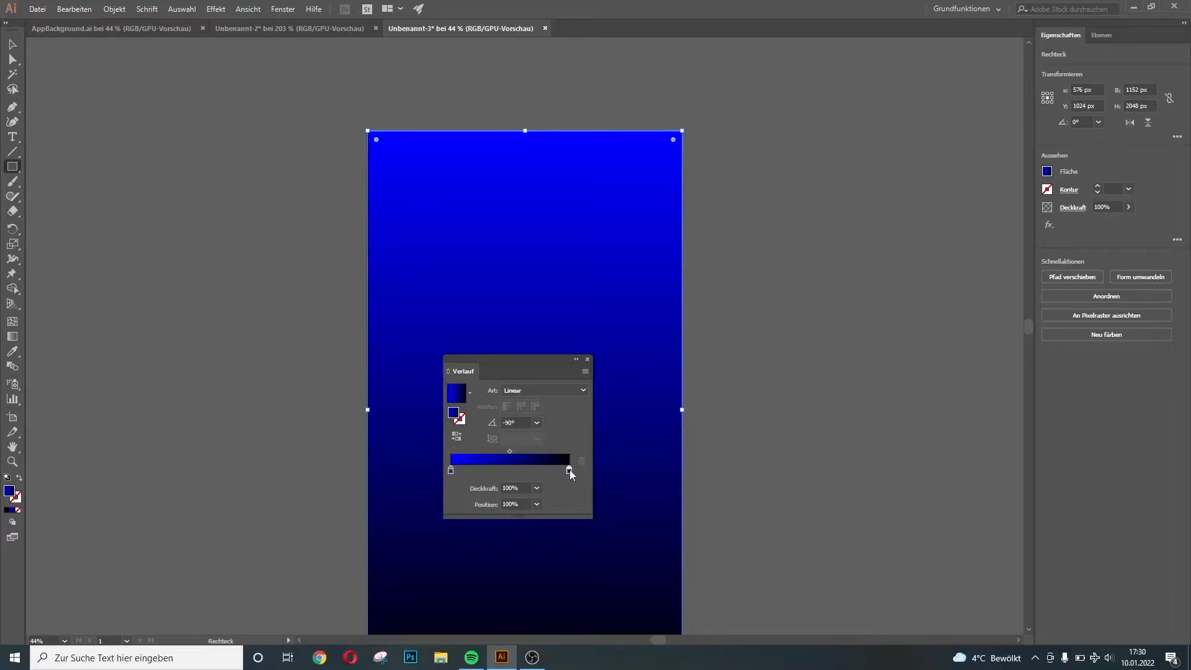
pyautogui.doubleClick(569, 470)
pyautogui.click(443, 509)
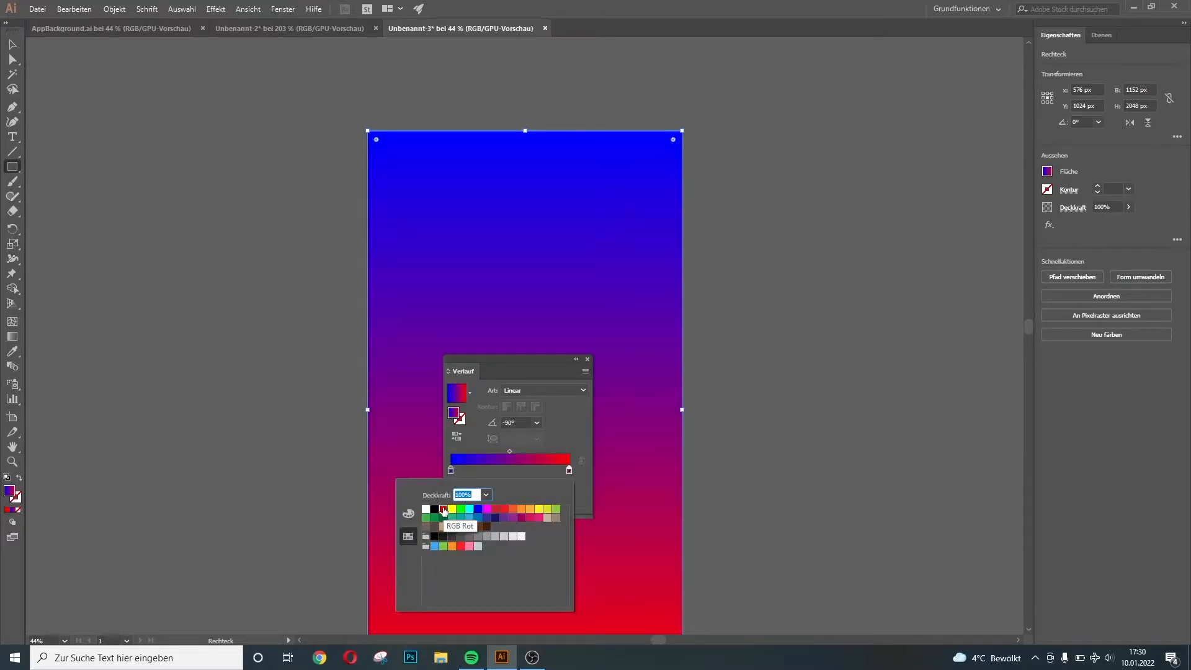
pyautogui.click(588, 359)
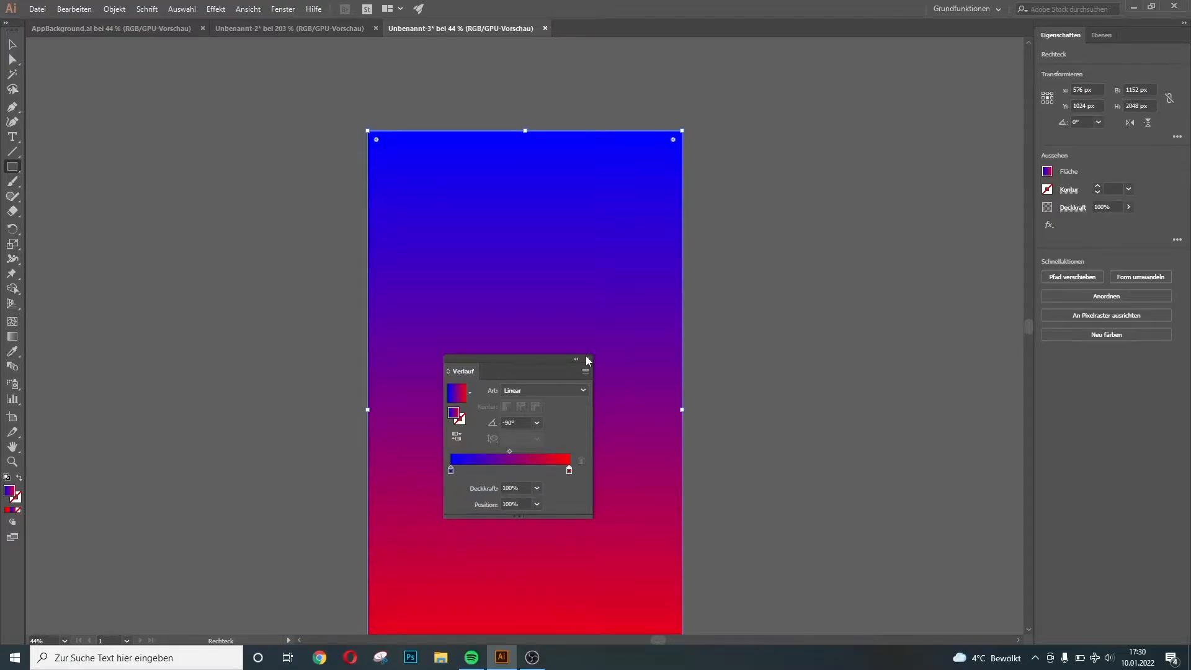
pyautogui.click(589, 361)
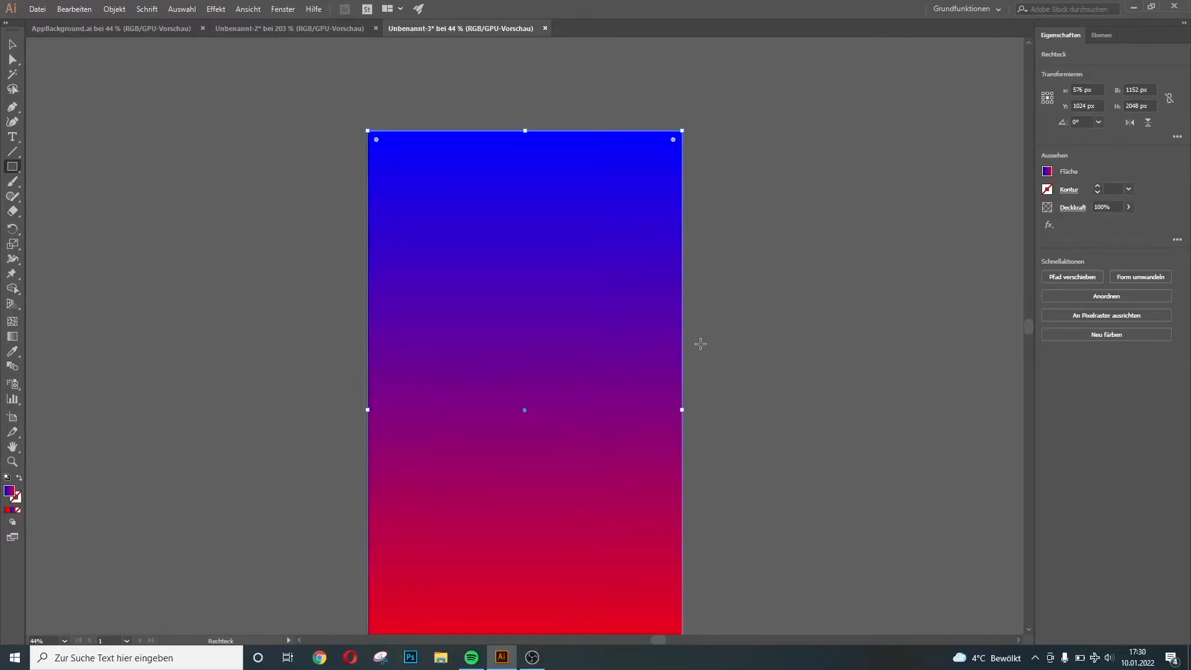
pyautogui.scroll(-2, 700, 344)
# Export the rectangle as PNG 'Responsive Background' with Art Optimized (Supersampling) anti-aliasing
pyautogui.scroll(3, 700, 341)
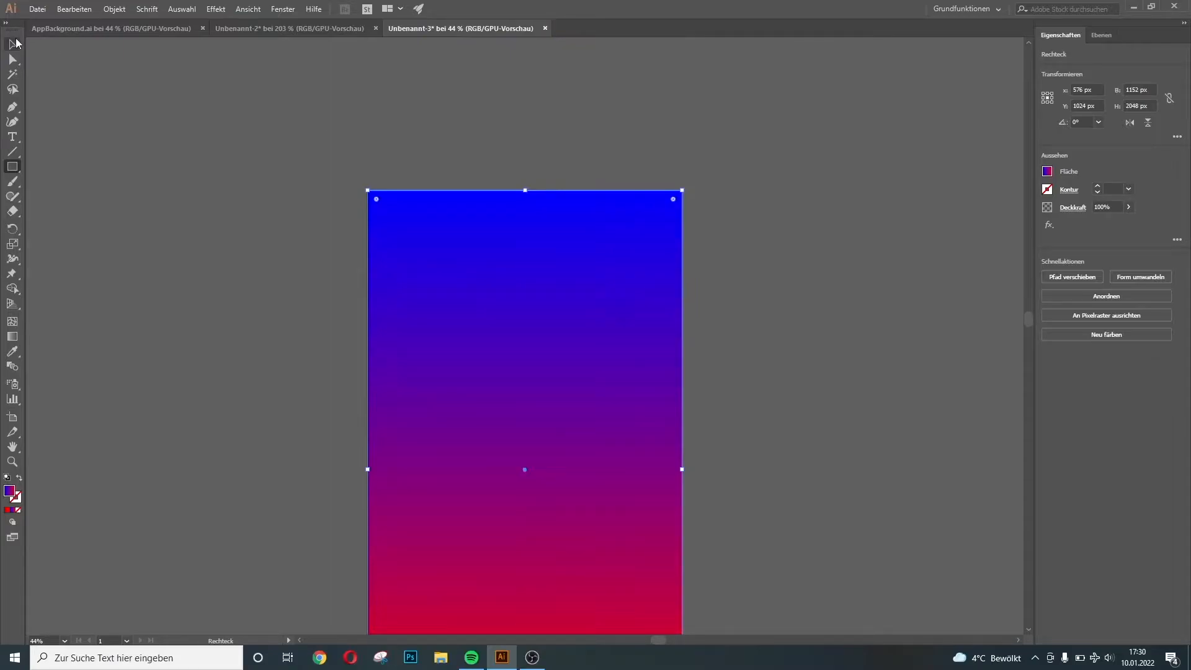
pyautogui.click(43, 8)
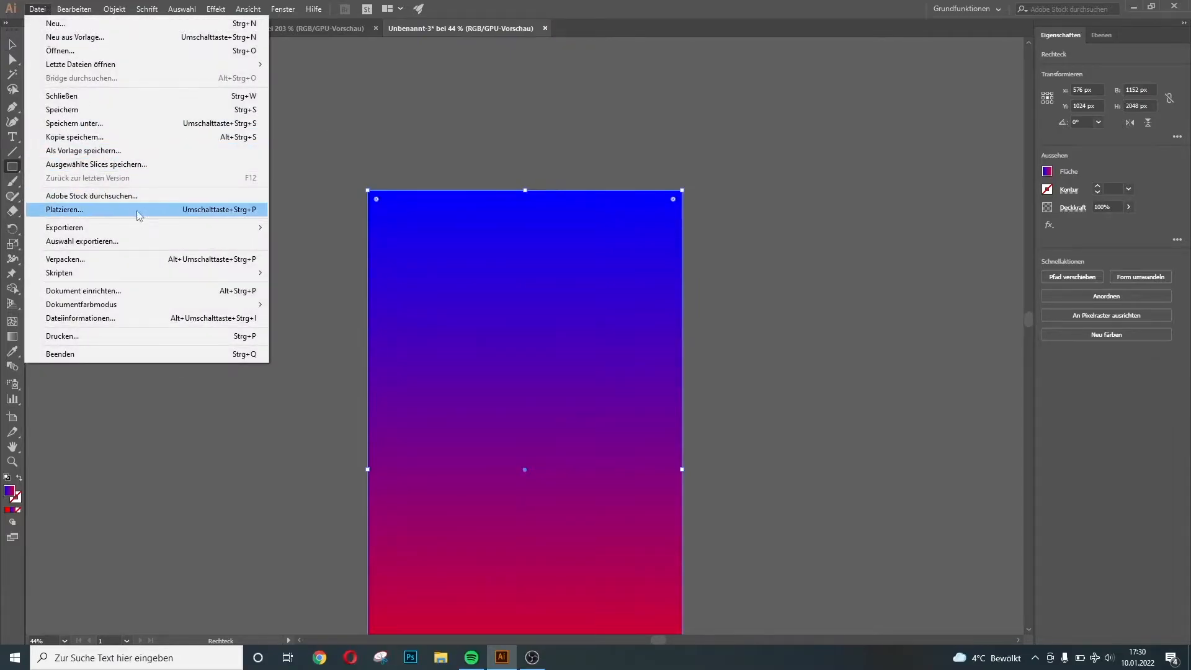
pyautogui.moveTo(142, 228)
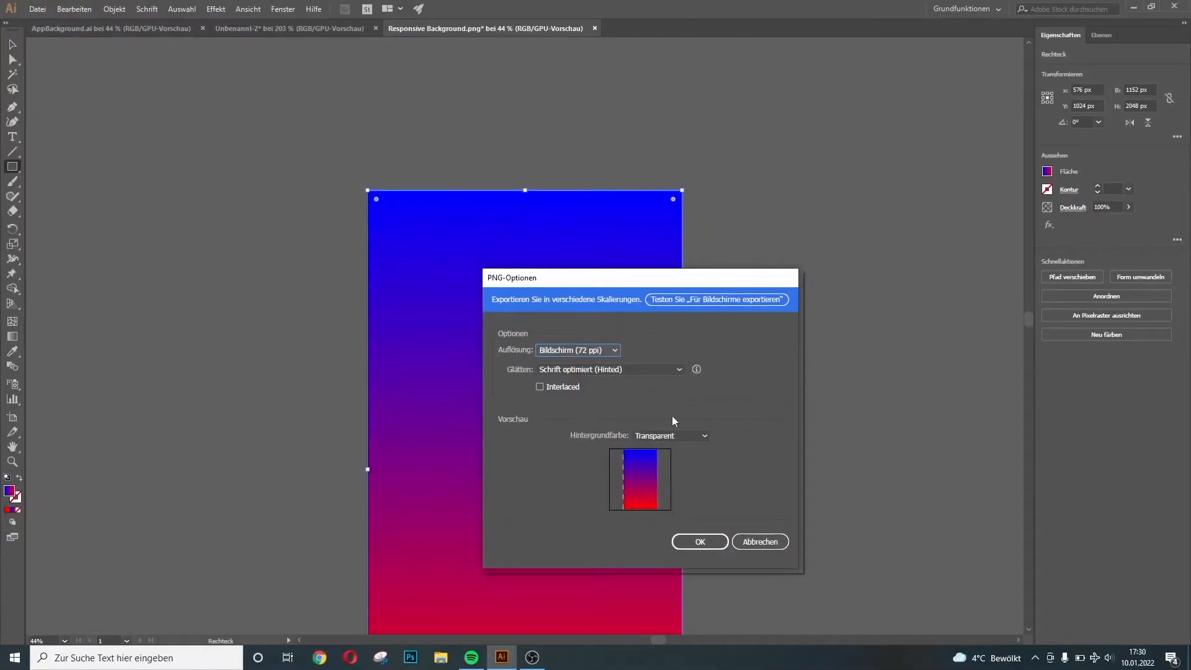
pyautogui.click(642, 369)
pyautogui.click(631, 394)
pyautogui.click(697, 541)
pyautogui.click(318, 25)
# Export the lettering as a transparent PNG named 'Responsive foreground'
pyautogui.click(44, 10)
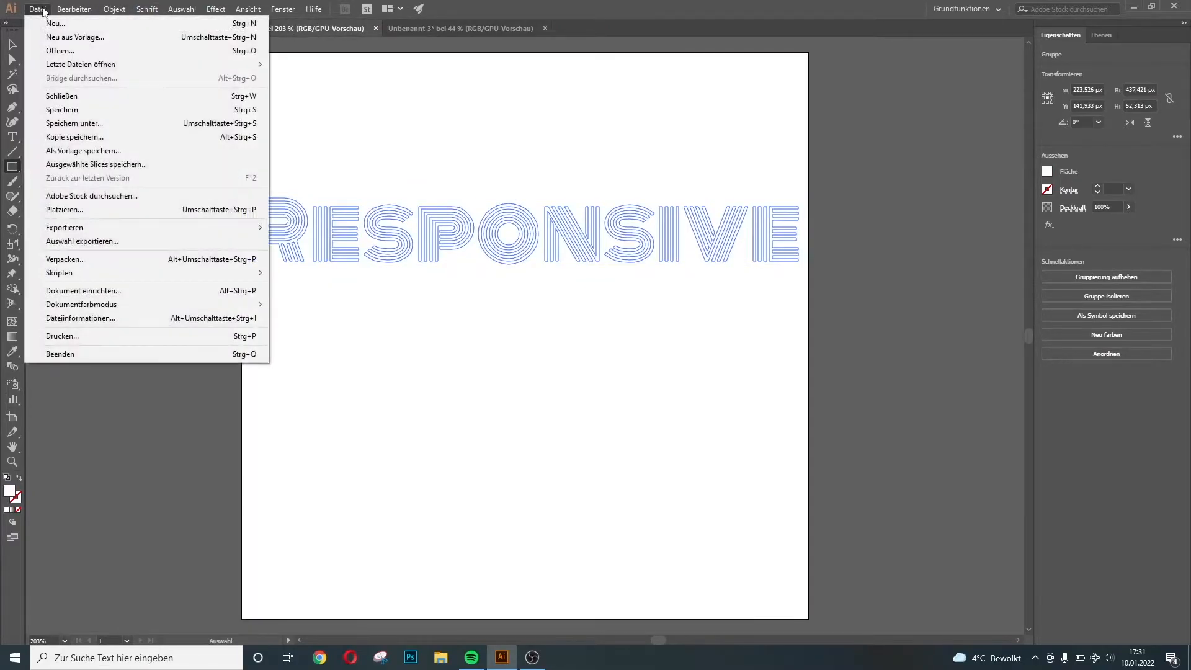
pyautogui.moveTo(218, 229)
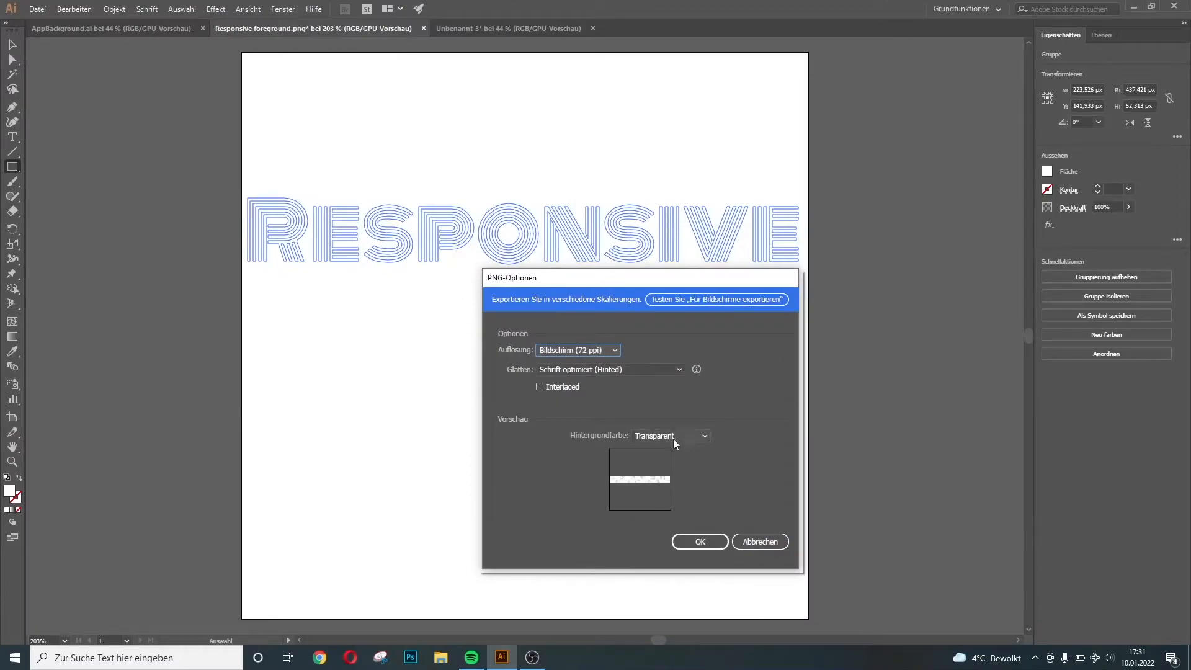
pyautogui.click(694, 541)
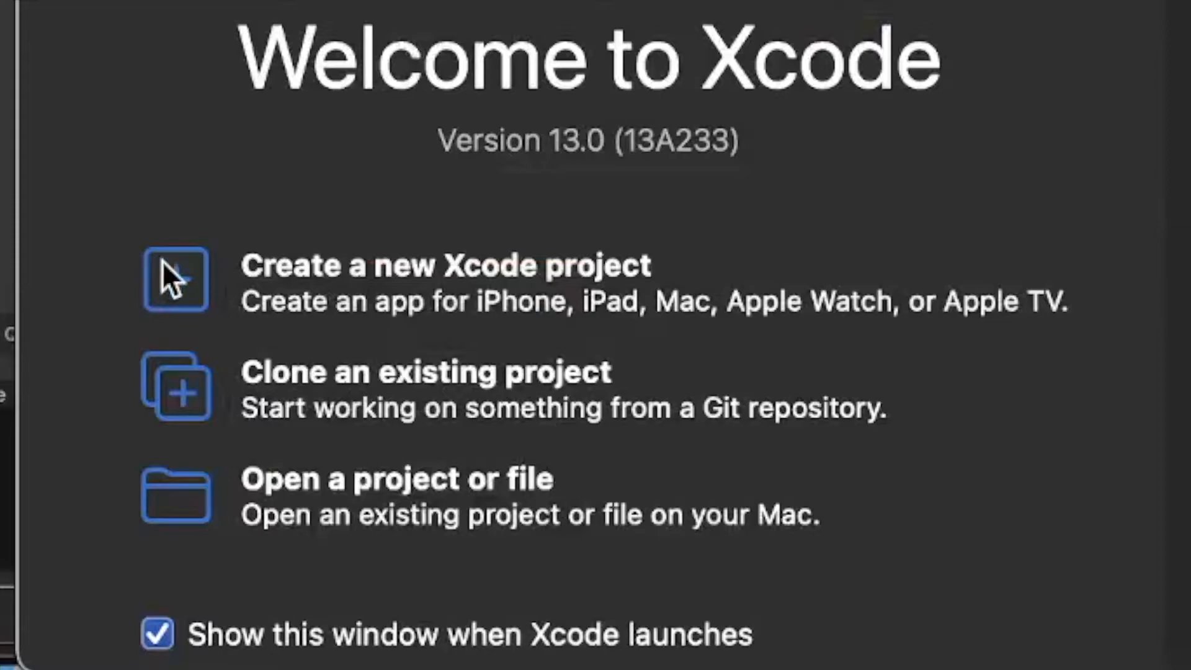
pyautogui.click(163, 261)
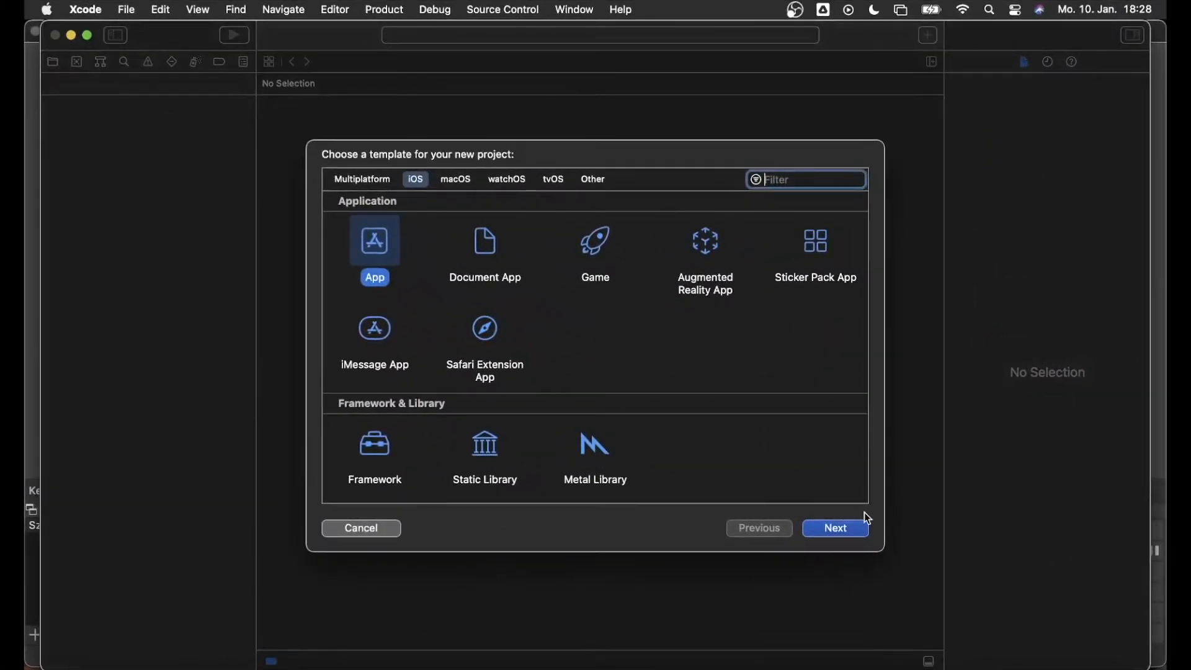
# Create the SimpleLaunchScreen iOS App project and open its Assets catalog
pyautogui.click(838, 528)
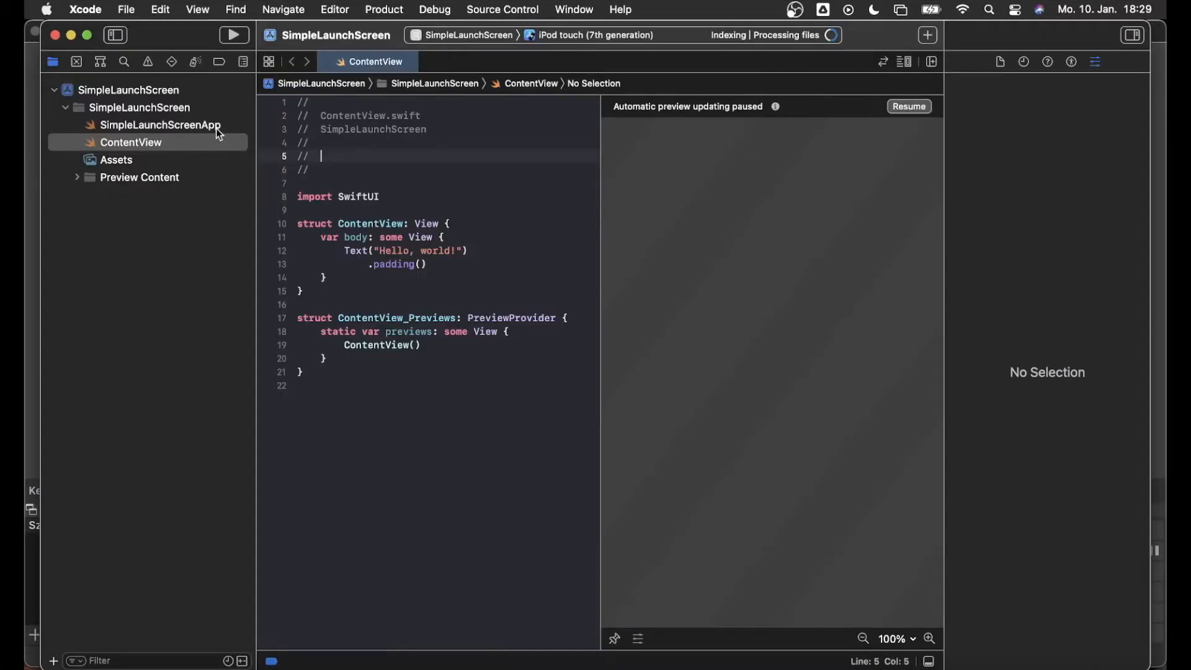
pyautogui.click(108, 160)
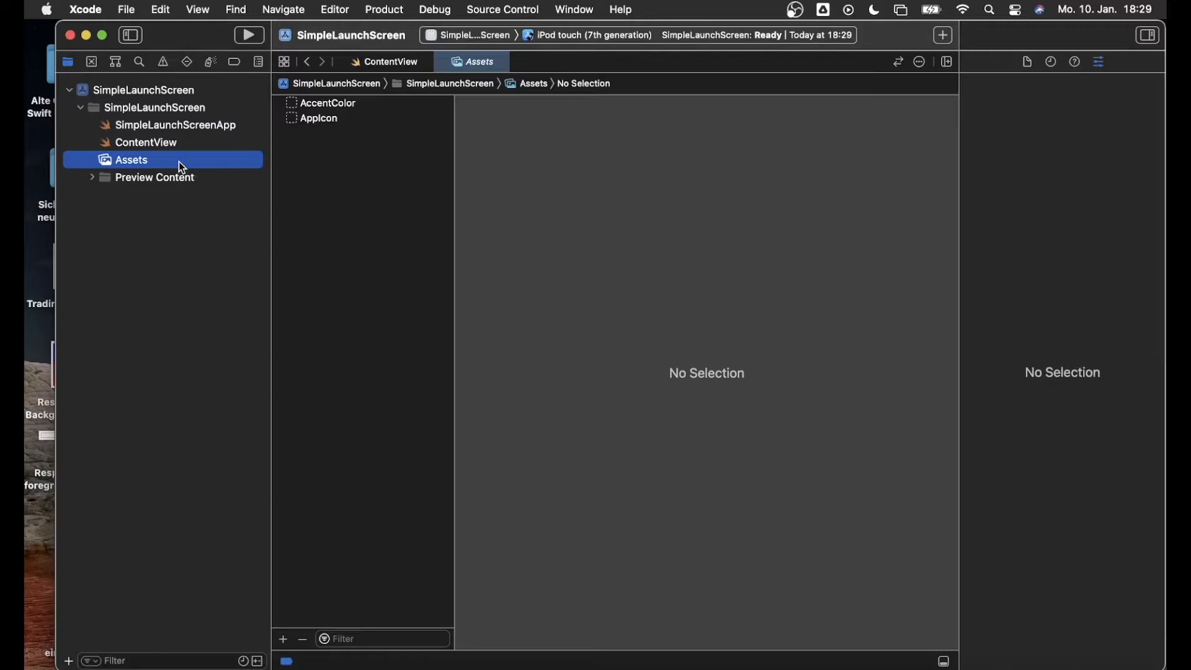
# Drag both Responsive PNGs into Assets and check each image's pixel size
pyautogui.click(33, 389)
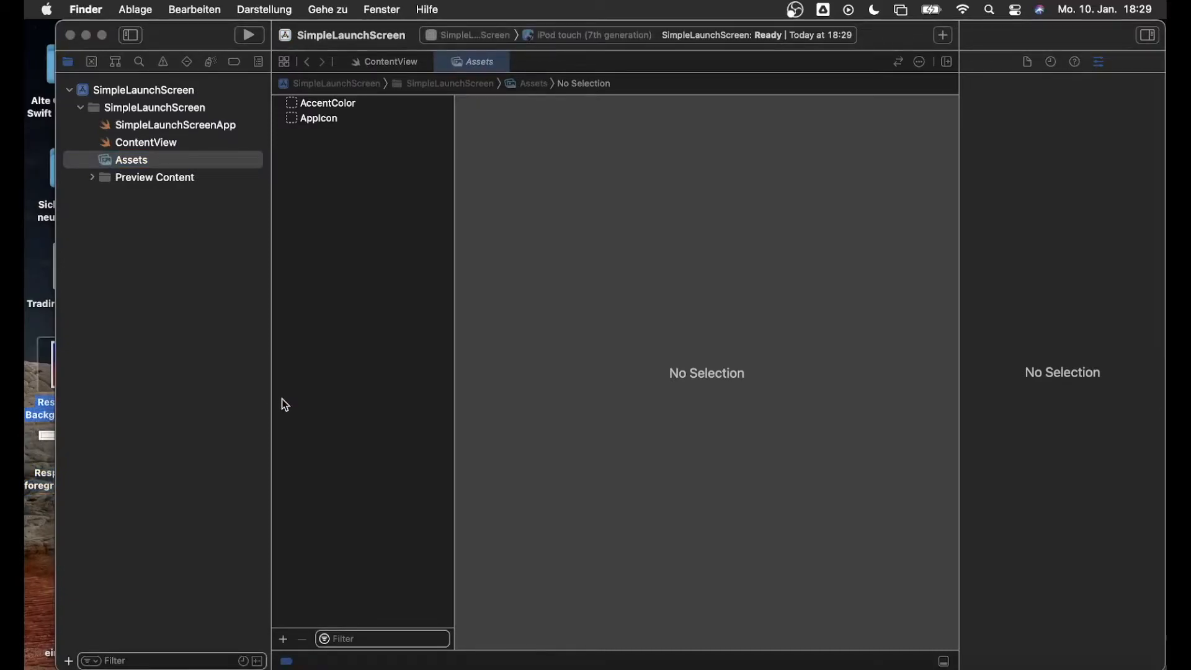
pyautogui.moveTo(25, 537); pyautogui.dragTo(337, 288)
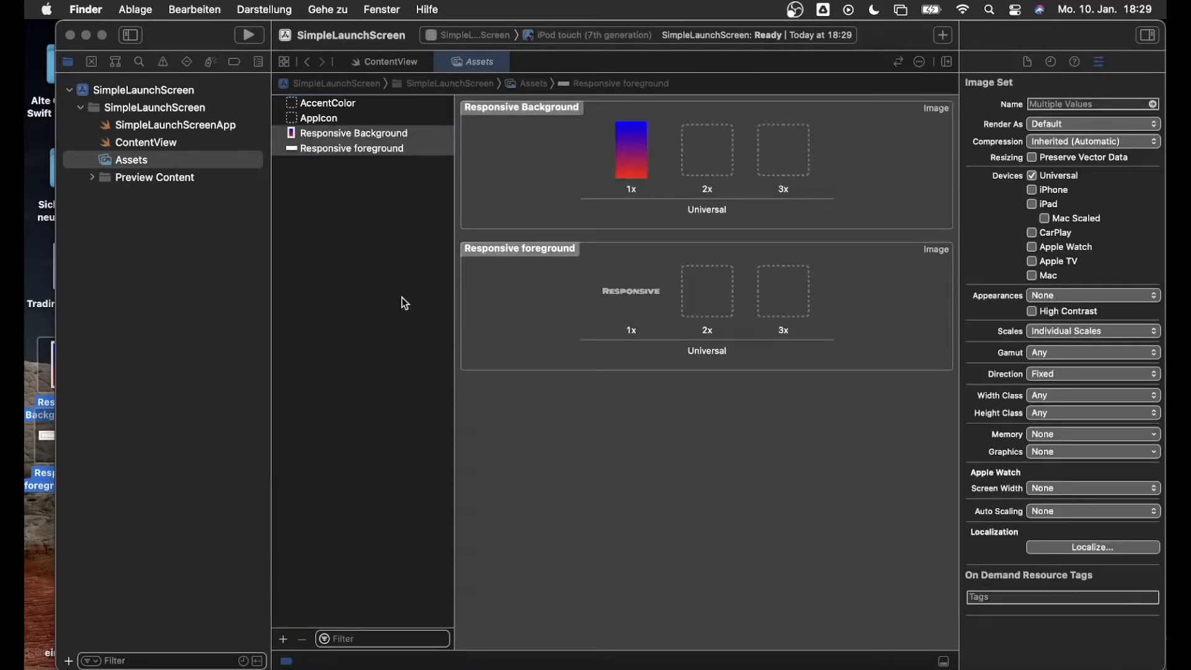
pyautogui.click(622, 173)
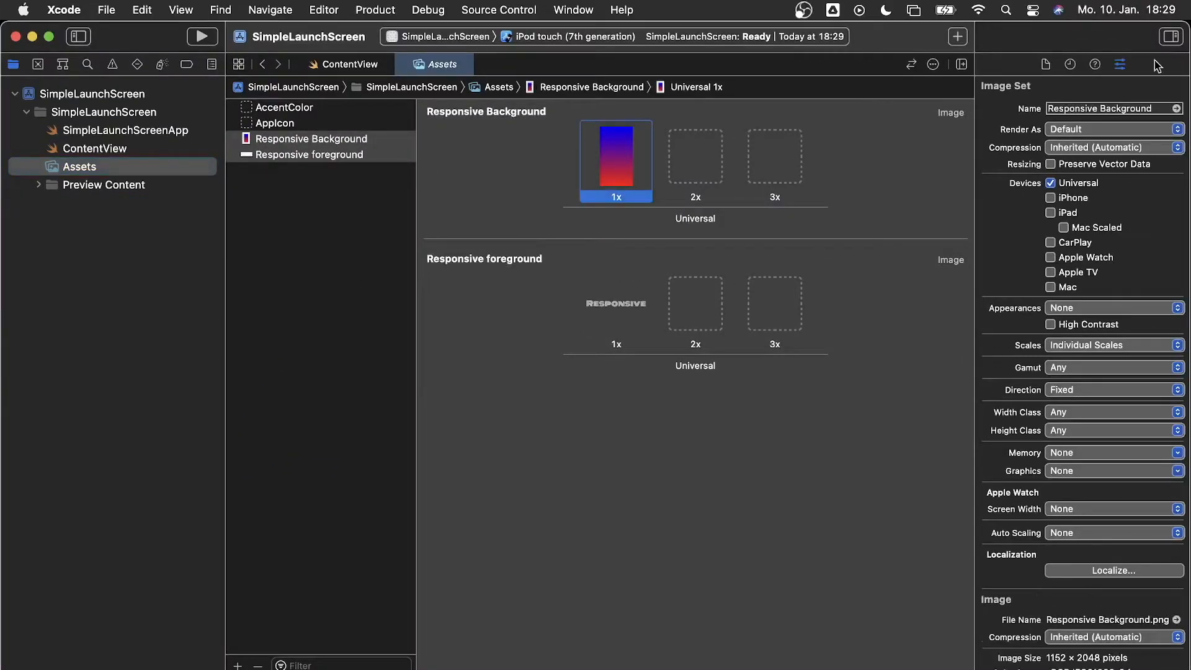
pyautogui.click(1045, 64)
pyautogui.click(1120, 64)
pyautogui.moveTo(1046, 654); pyautogui.dragTo(1135, 653)
pyautogui.click(1136, 654)
pyautogui.click(616, 306)
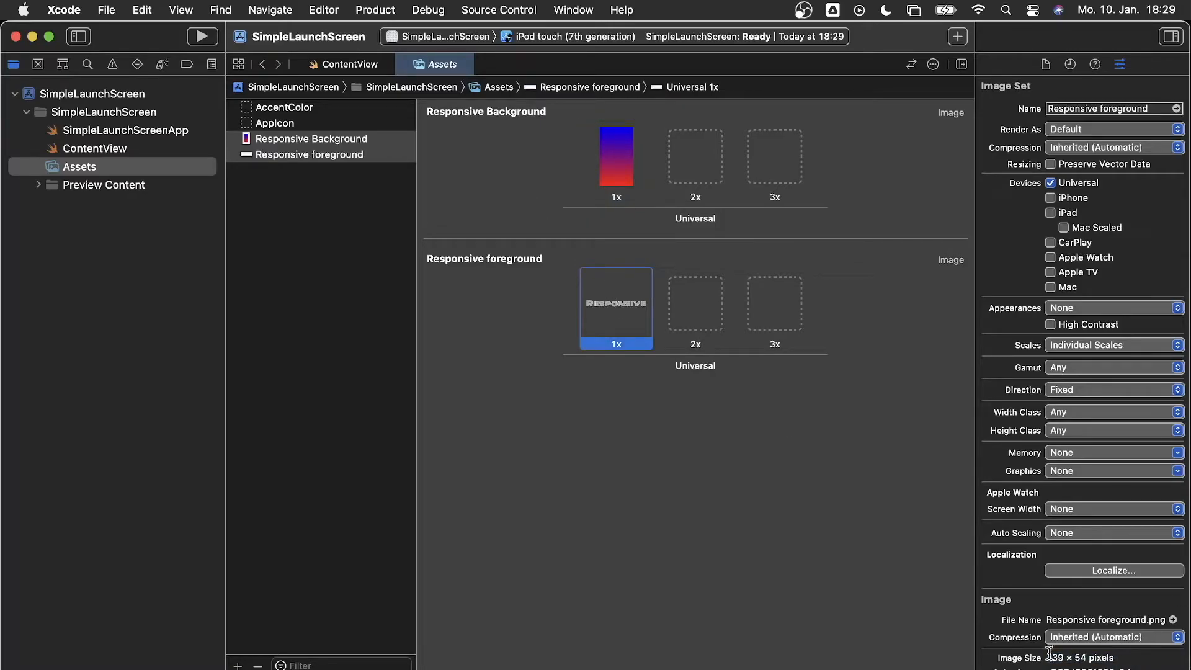
pyautogui.moveTo(1048, 653); pyautogui.dragTo(1130, 656)
pyautogui.click(109, 116)
# Add a Launch Screen storyboard named MySpecialResponsiveLScreen to the SimpleLaunchScreen group
pyautogui.rightClick(108, 117)
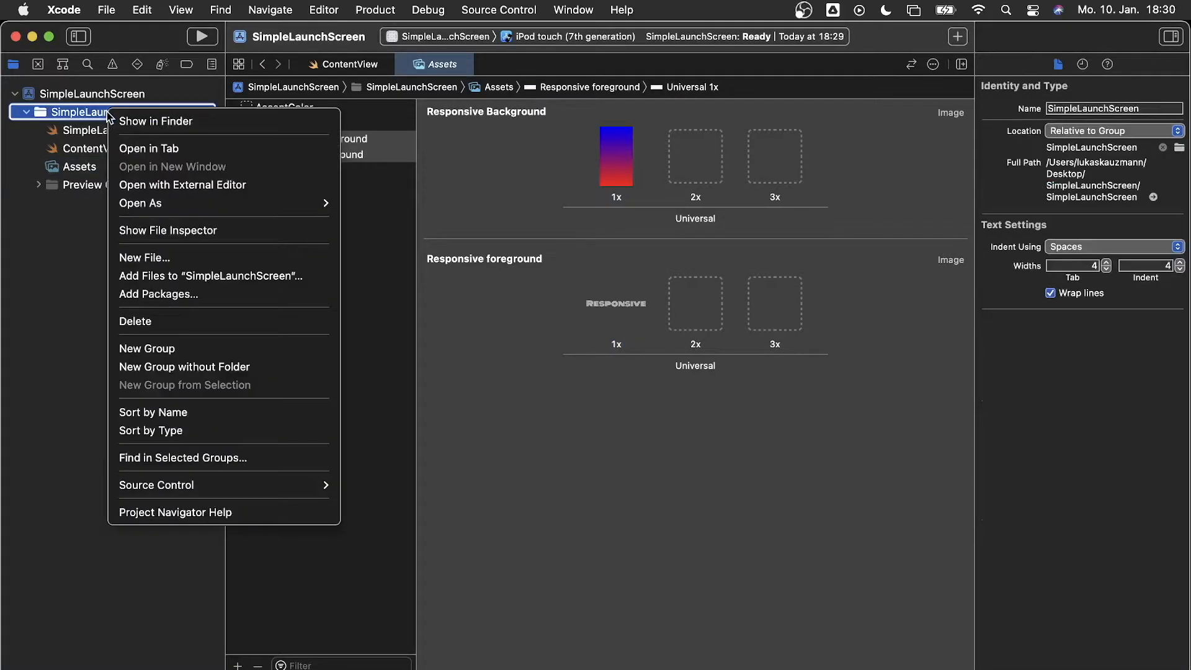
pyautogui.click(186, 256)
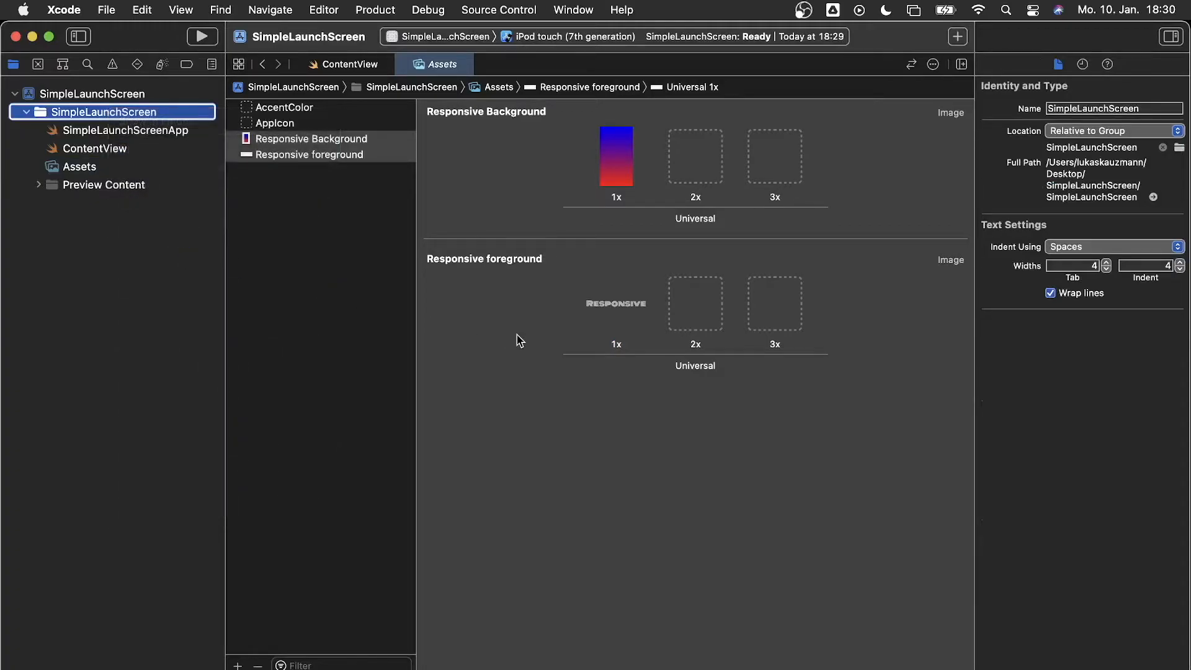
pyautogui.click(824, 478)
pyautogui.click(844, 550)
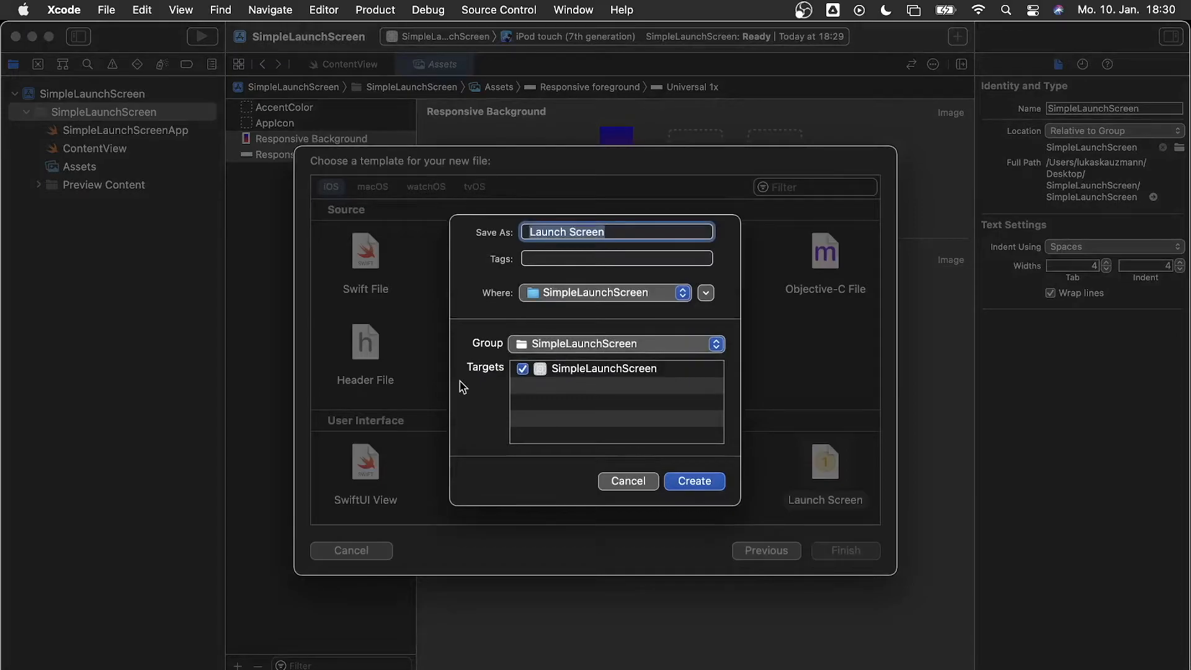
pyautogui.write('MySpecialResponsiveLSreen')
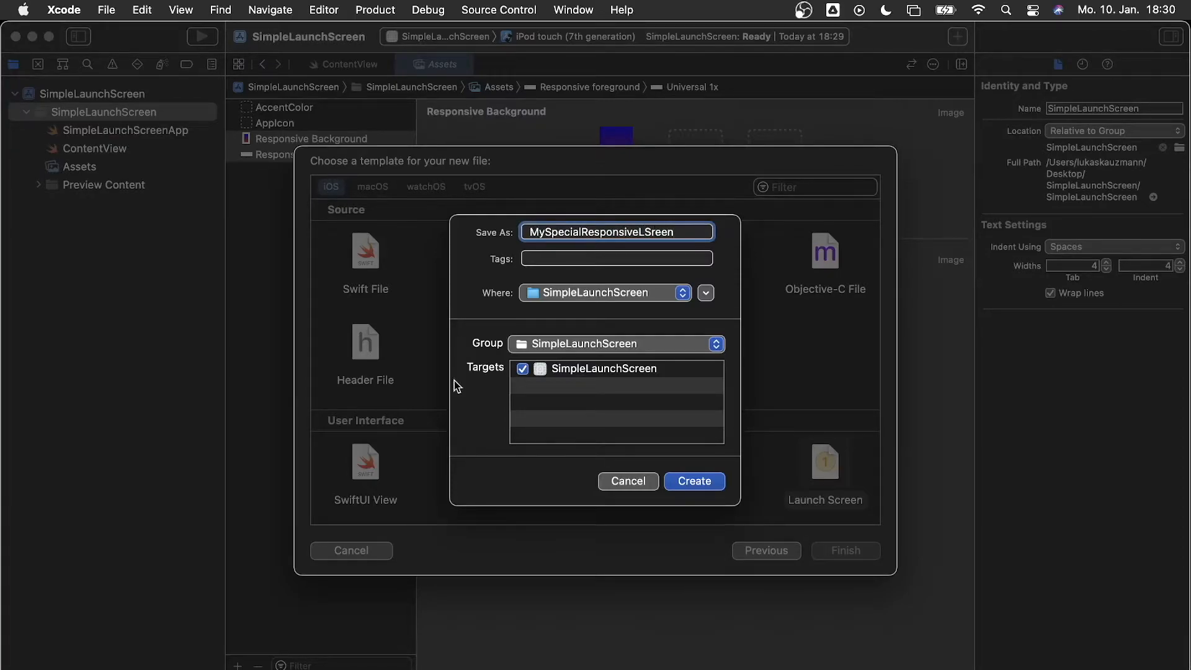
pyautogui.press('BackSpace')
pyautogui.press('BackSpace')
pyautogui.press('BackSpace')
pyautogui.click(705, 483)
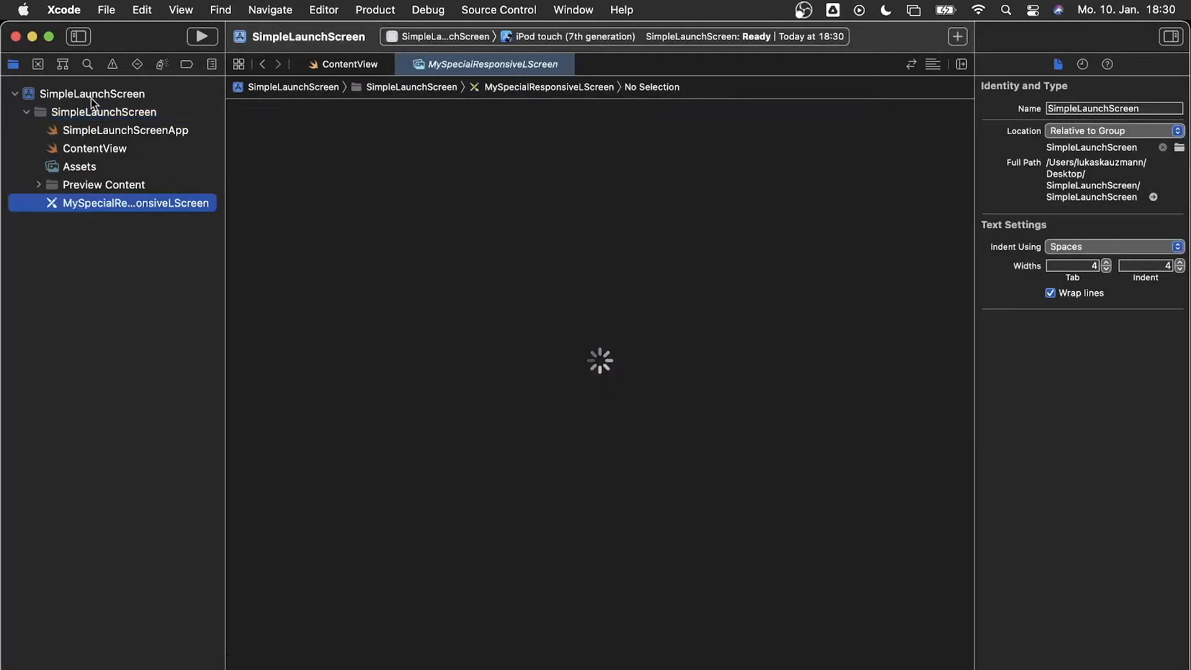
# Choose MySpecialResponsiveLScreen as the target's Launch Screen File, then open that storyboard
pyautogui.click(91, 98)
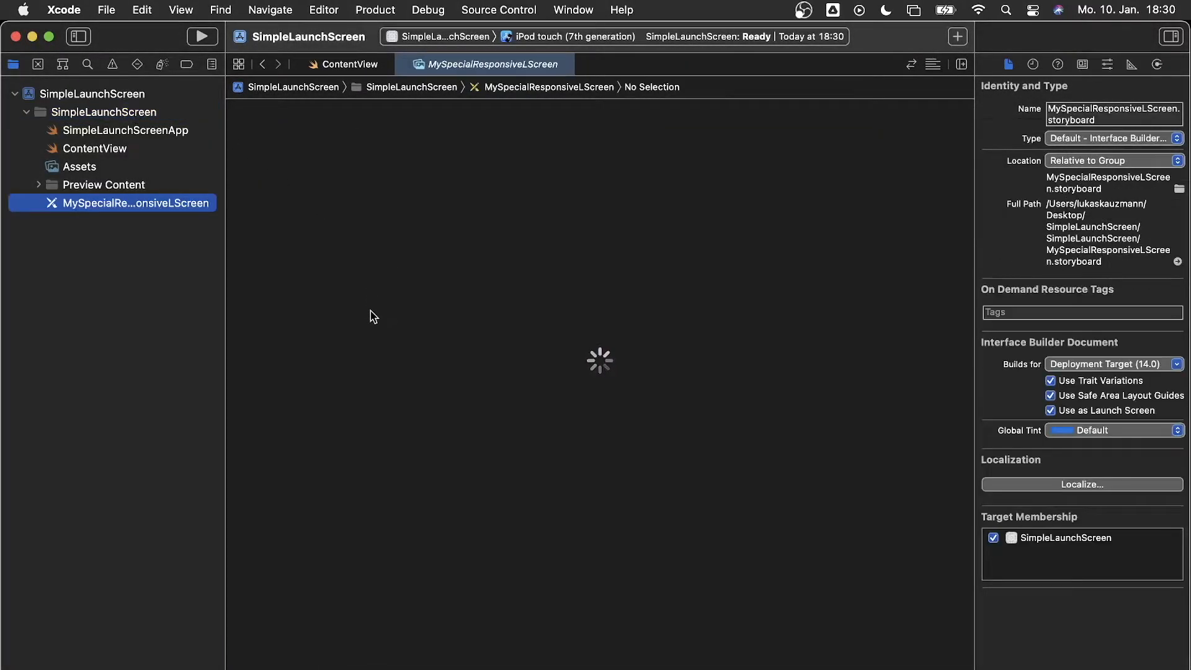
pyautogui.scroll(-5, 450, 360)
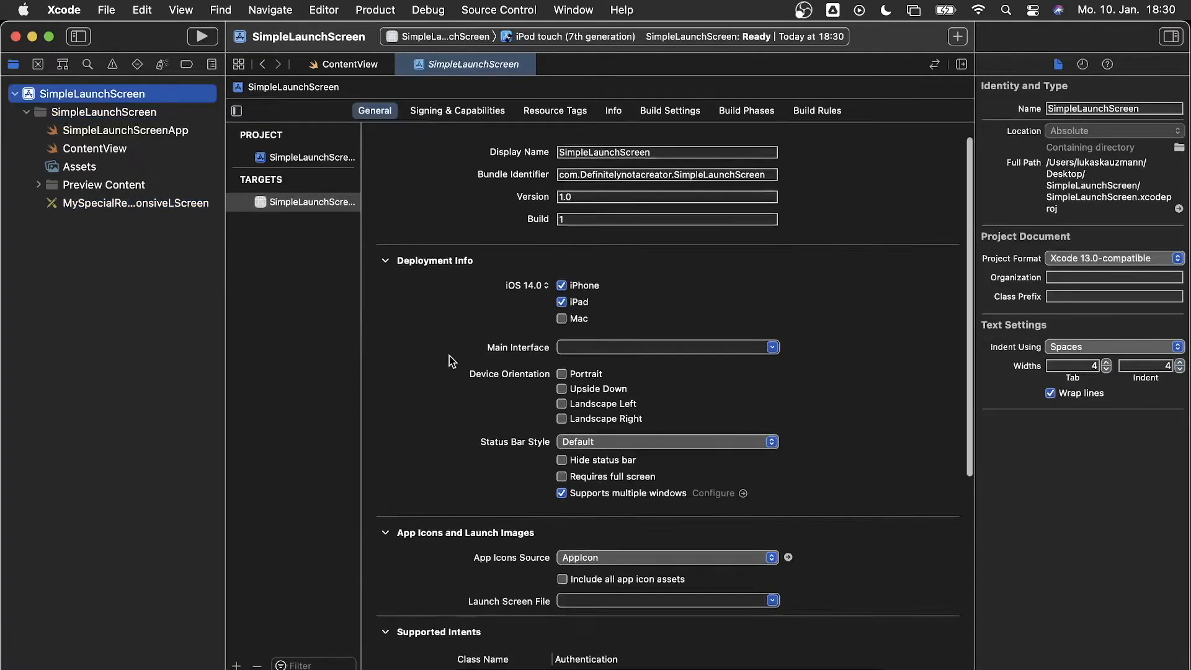
pyautogui.scroll(7, 449, 356)
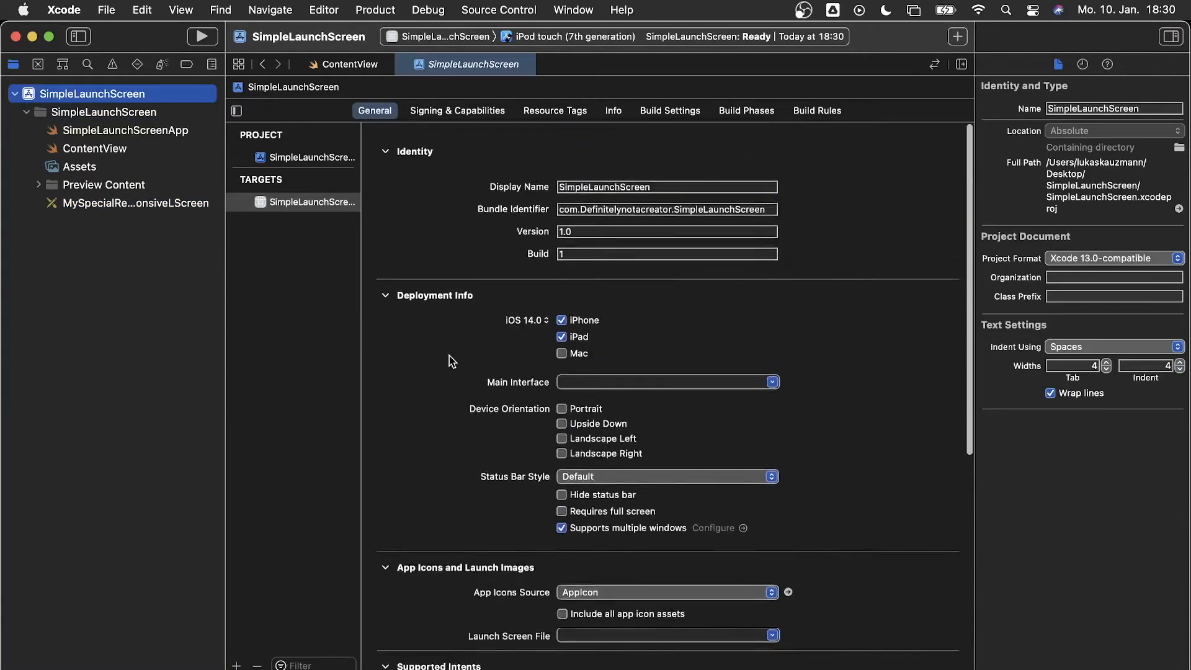
pyautogui.scroll(-7, 449, 356)
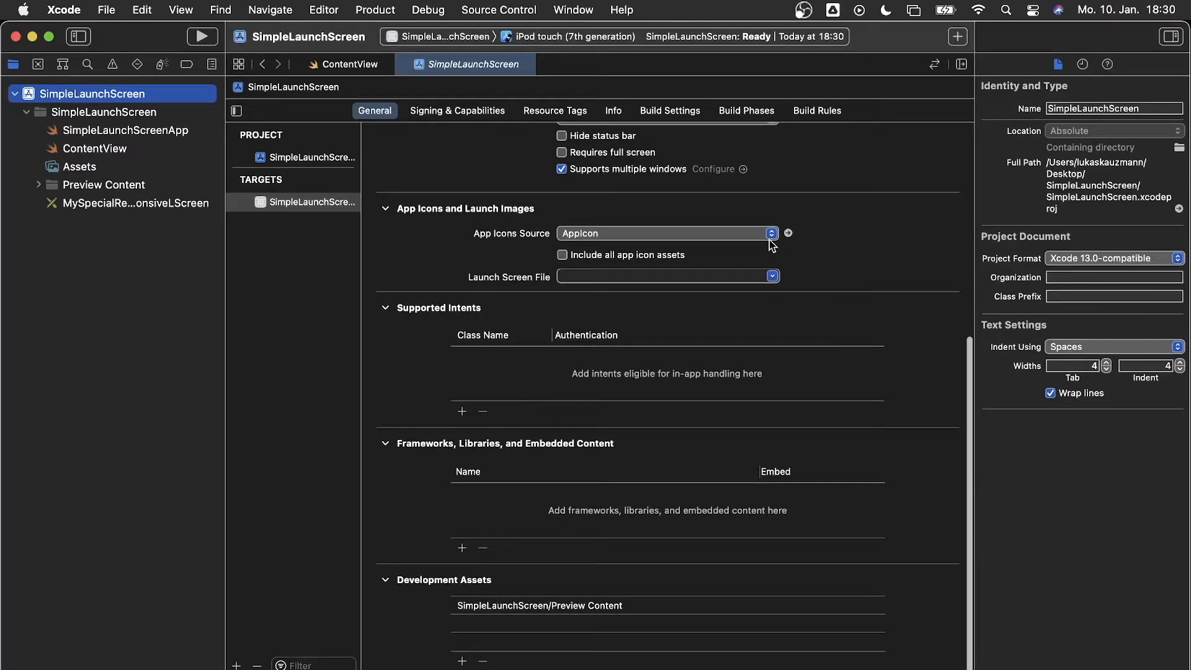
pyautogui.click(772, 277)
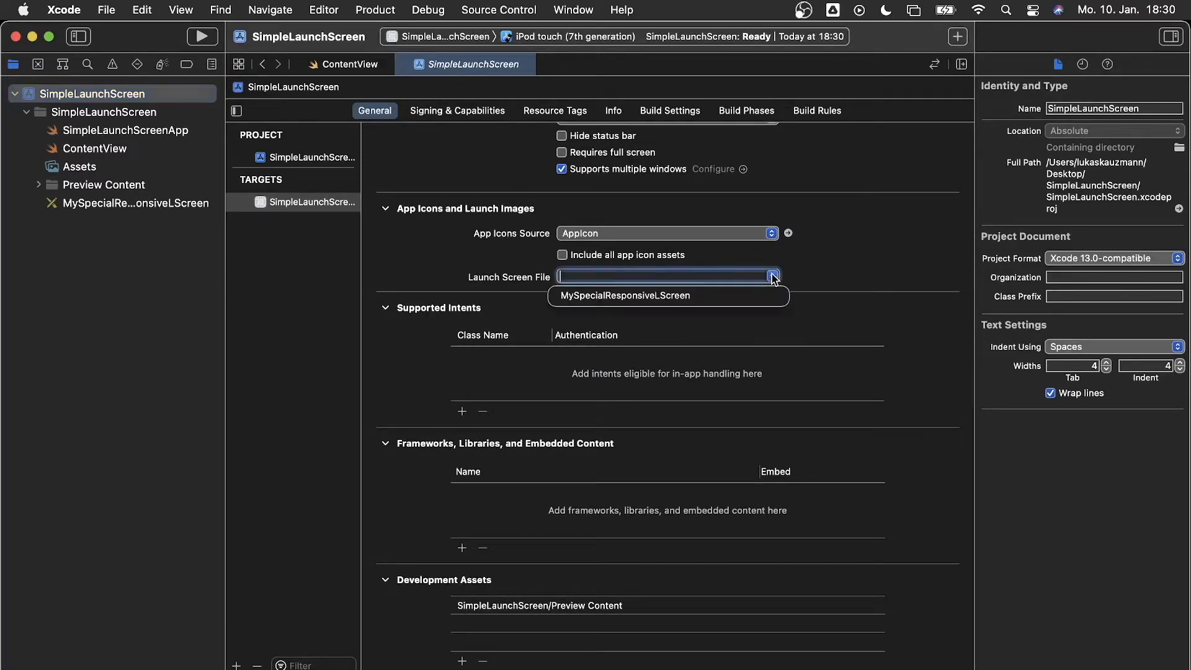
pyautogui.click(717, 302)
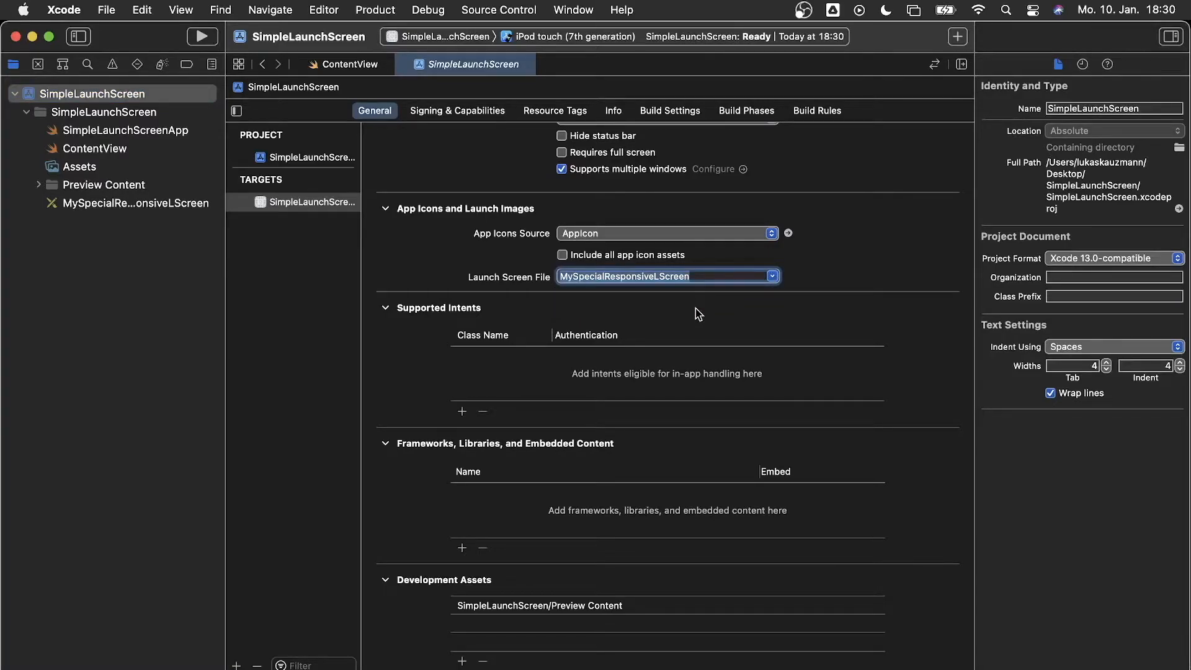
pyautogui.click(144, 200)
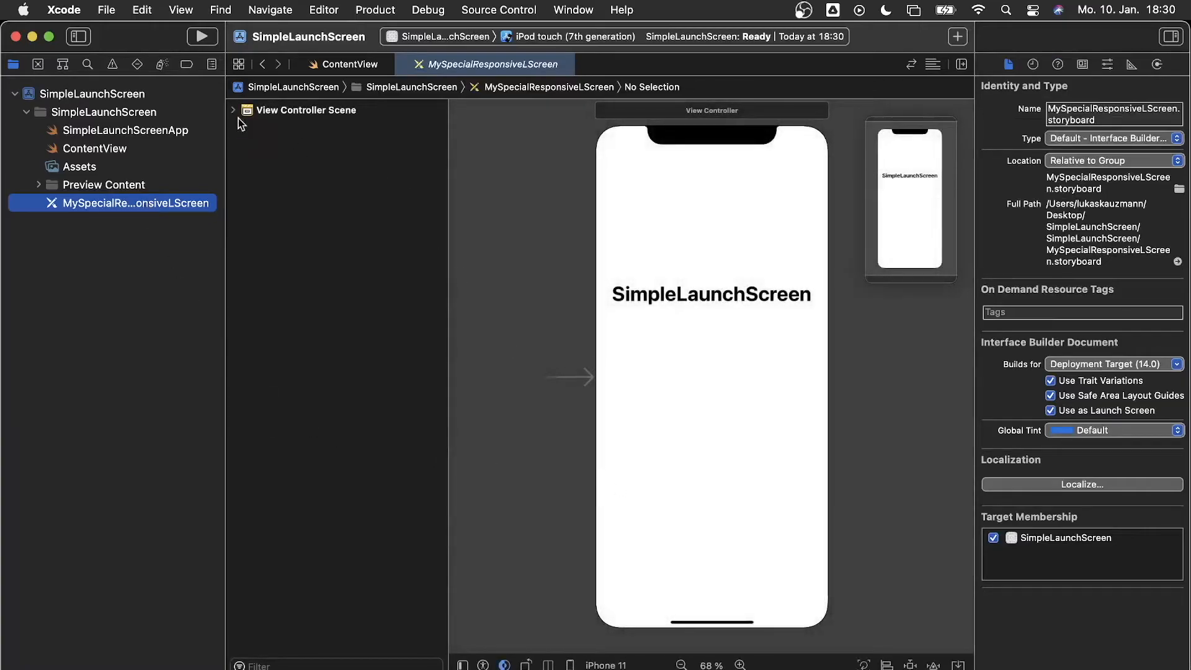
# Select the scene's main View, check its size settings, and expand its contents
pyautogui.click(235, 111)
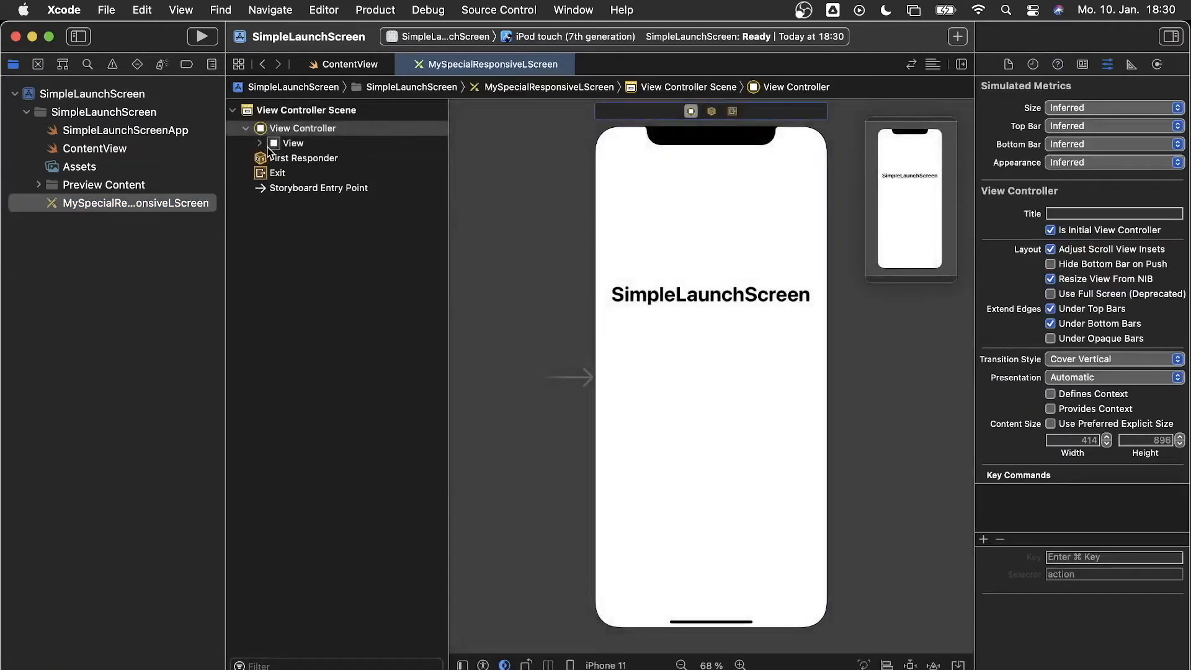
pyautogui.click(293, 143)
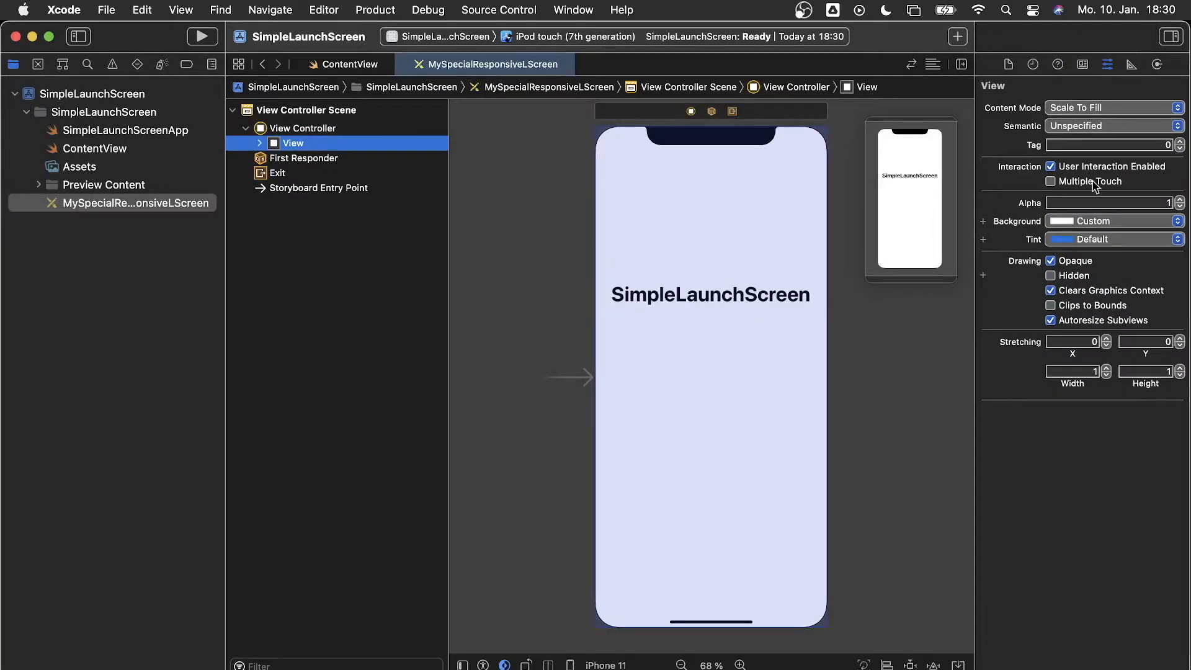
pyautogui.click(1131, 65)
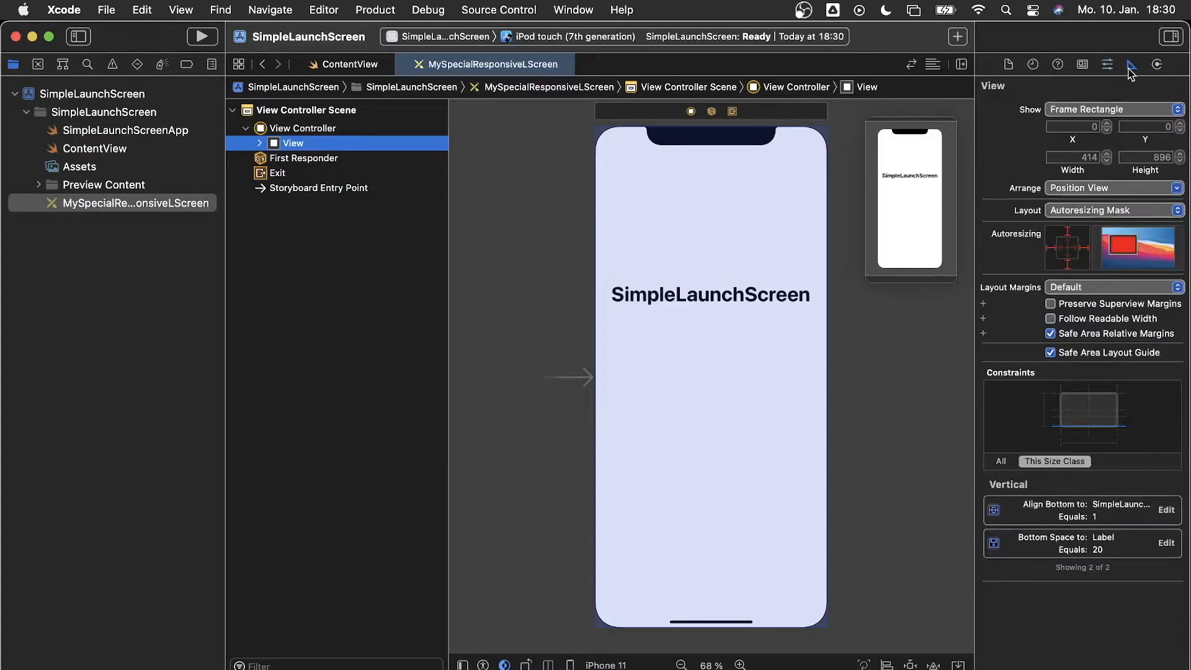
pyautogui.click(930, 367)
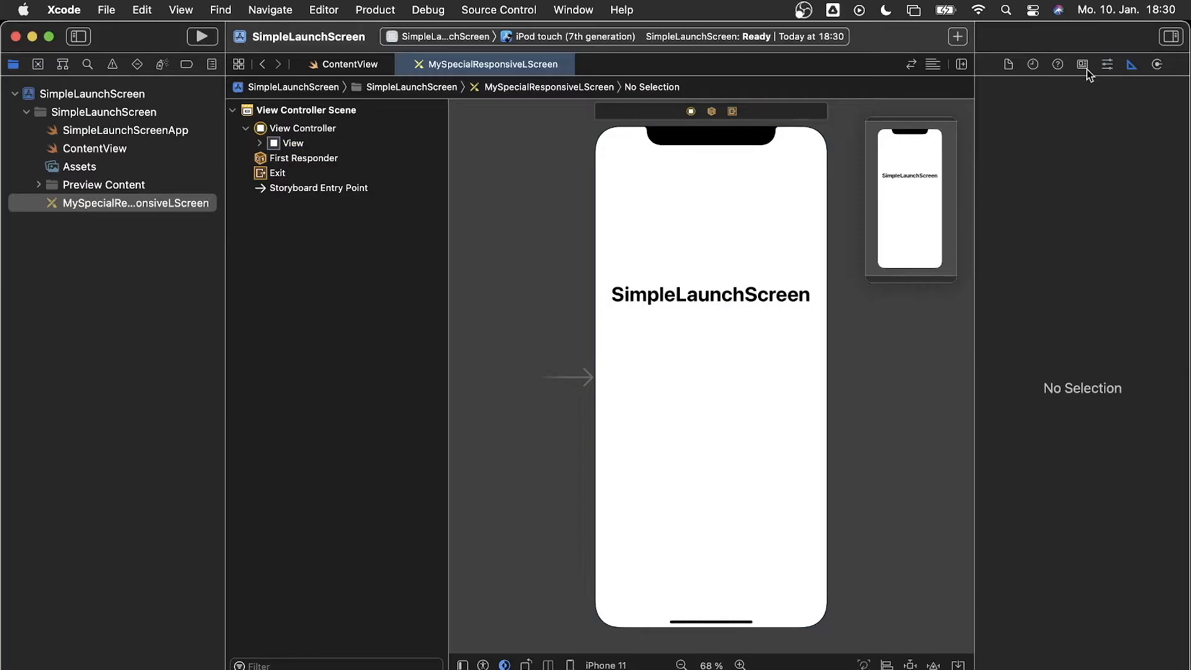
pyautogui.click(303, 146)
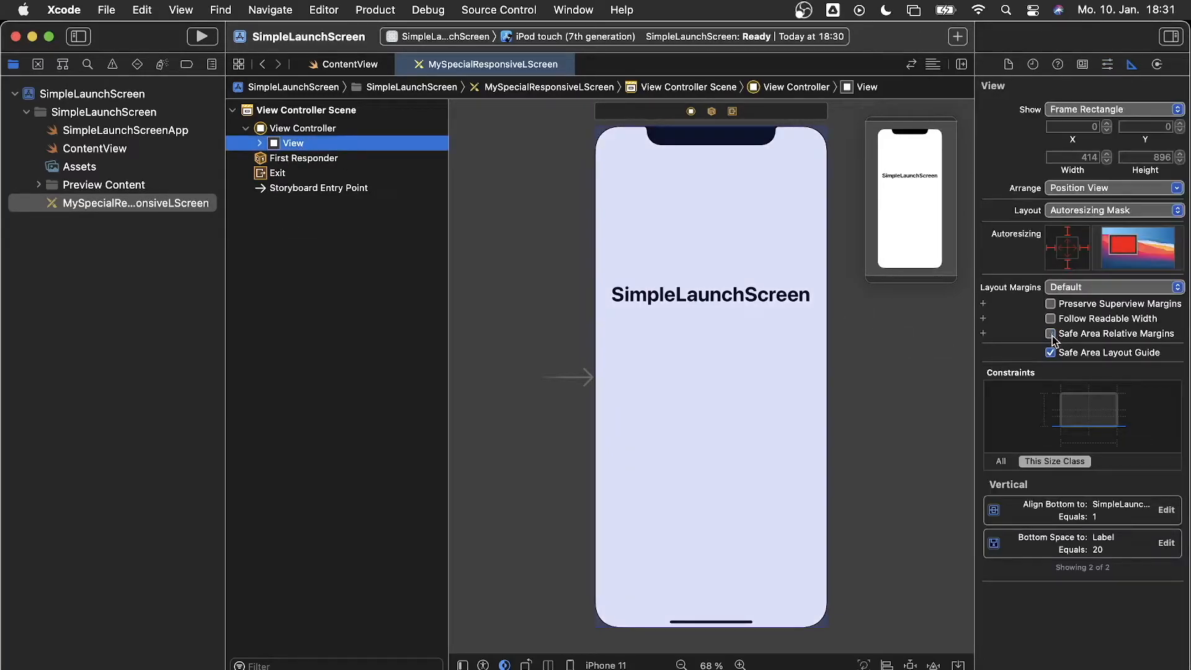
pyautogui.click(260, 143)
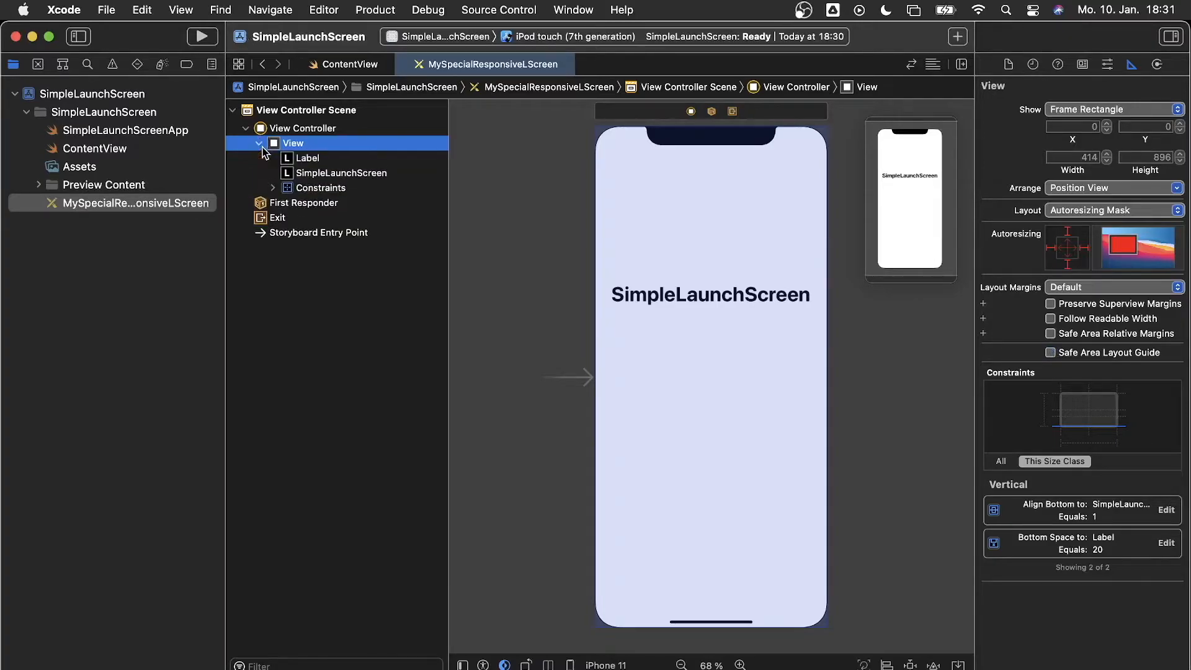
pyautogui.click(306, 159)
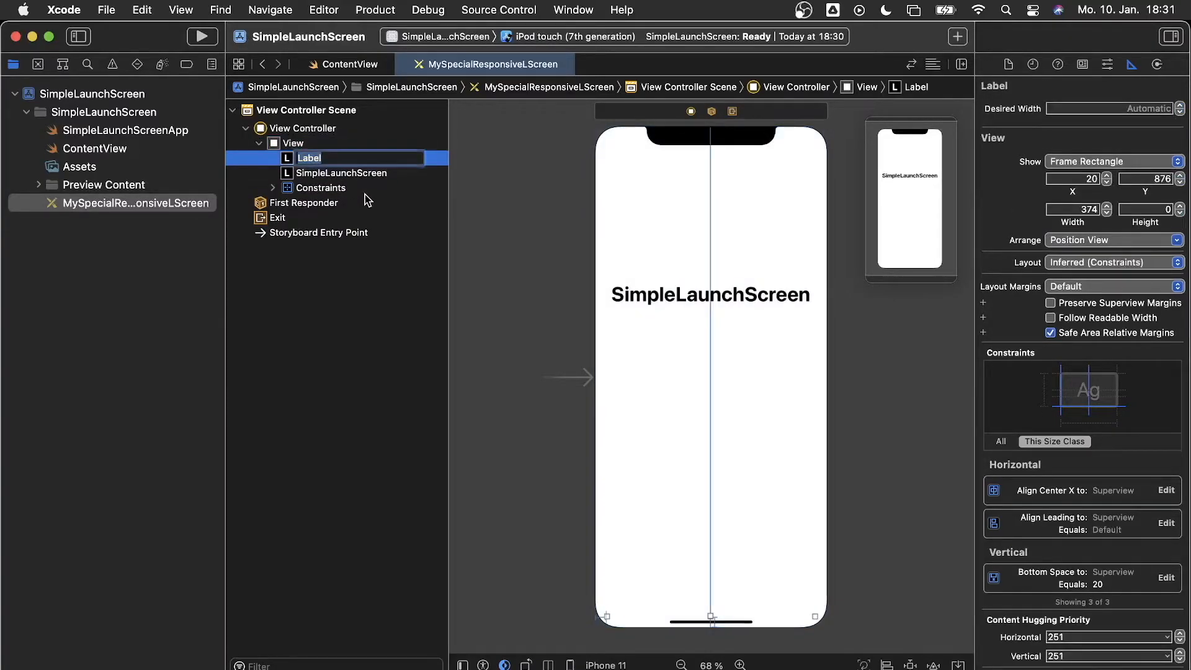
# Delete the View's Constraints group, the SimpleLaunchScreen label and the empty Label
pyautogui.click(382, 187)
pyautogui.press('Delete')
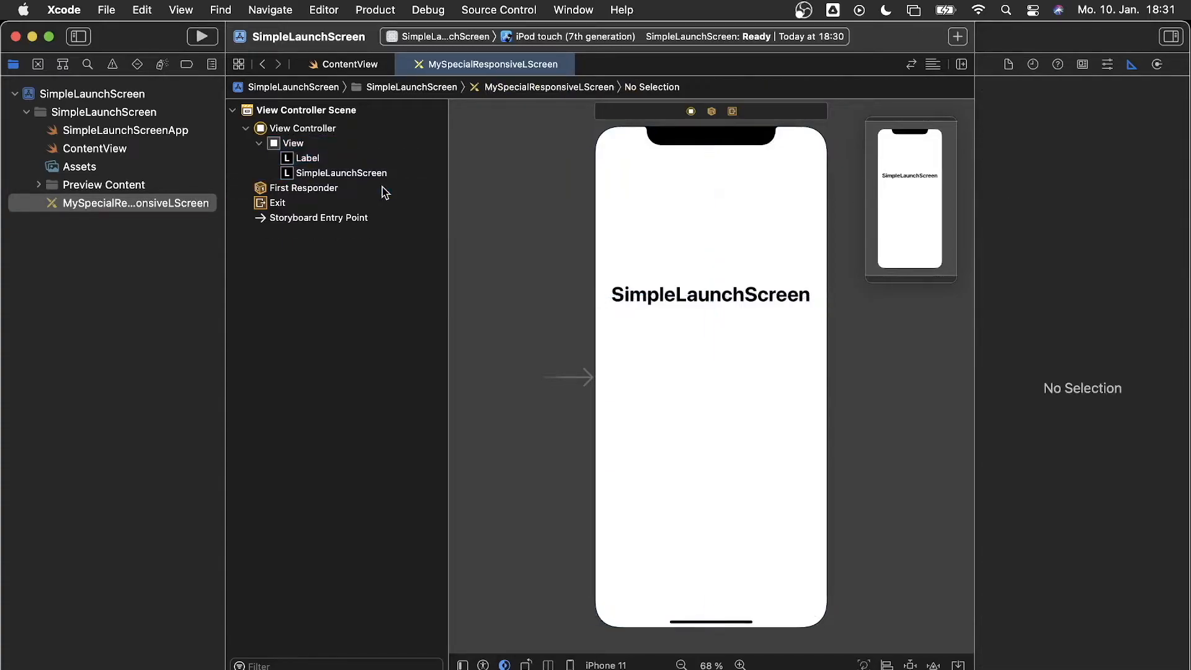
pyautogui.click(366, 173)
pyautogui.press('Delete')
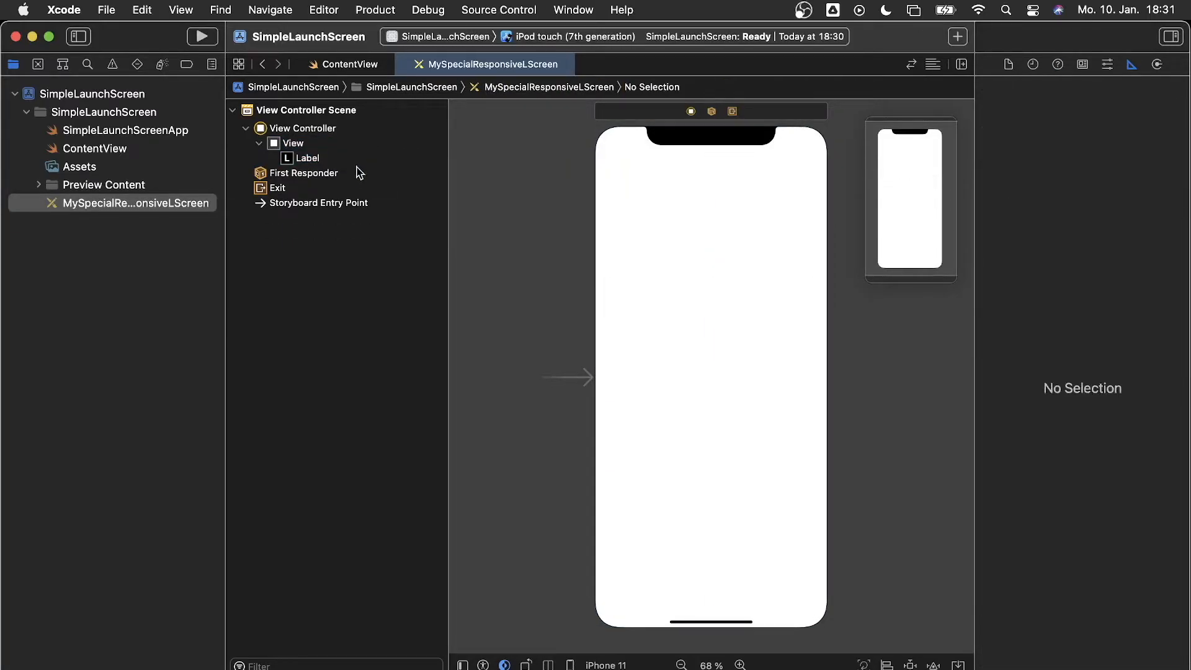
pyautogui.click(362, 173)
pyautogui.click(370, 159)
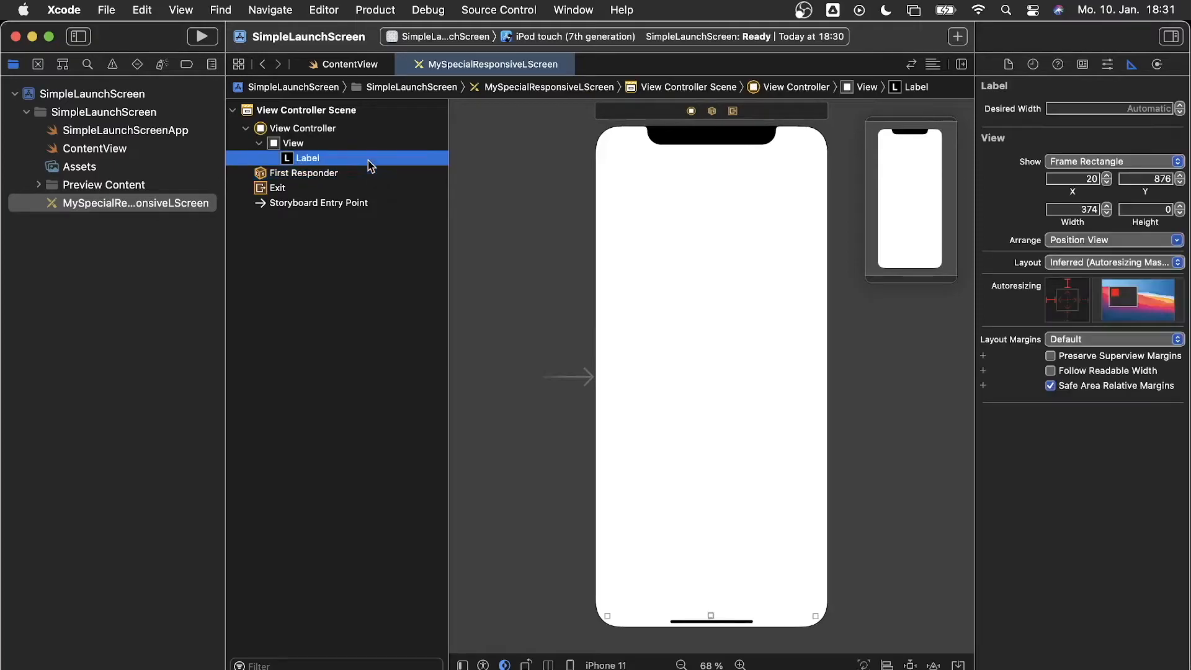
pyautogui.press('Delete')
pyautogui.click(387, 144)
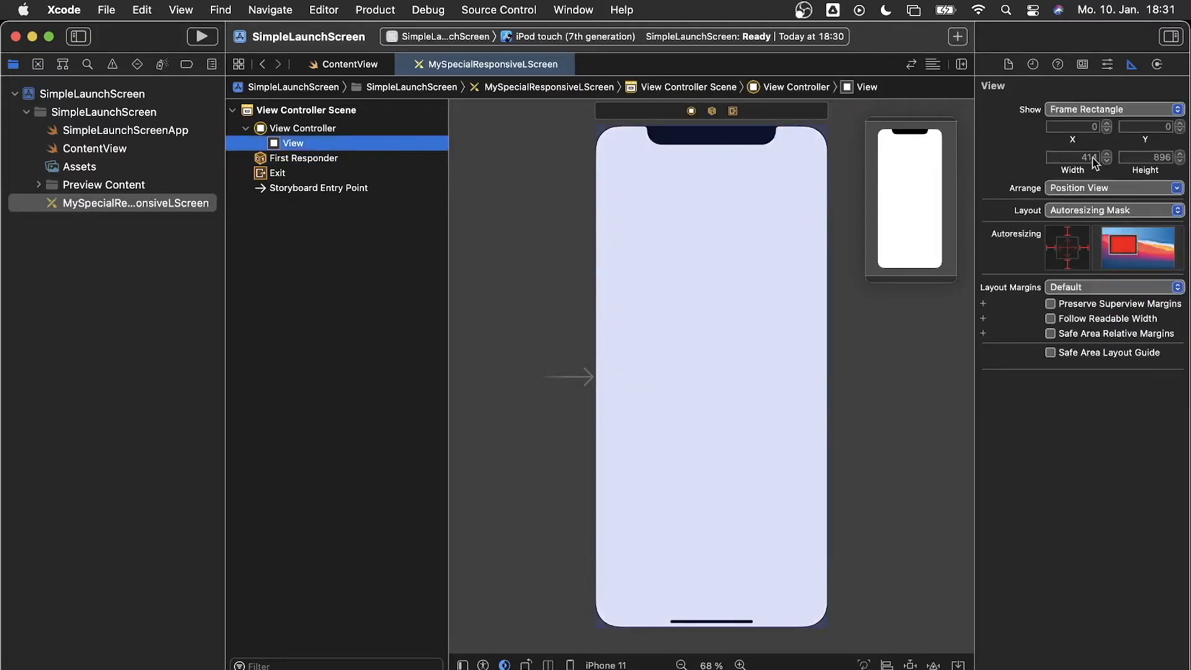
# Drag an Image View from the Library (search 'imag') to the canvas centre
pyautogui.click(957, 36)
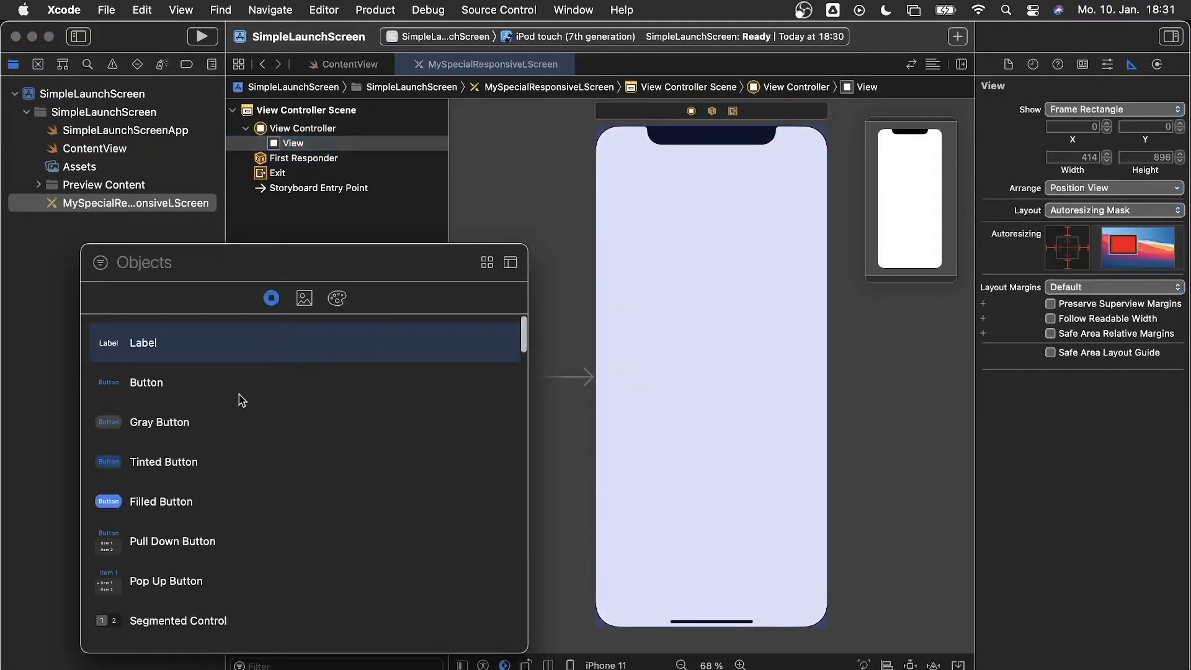
pyautogui.write('image')
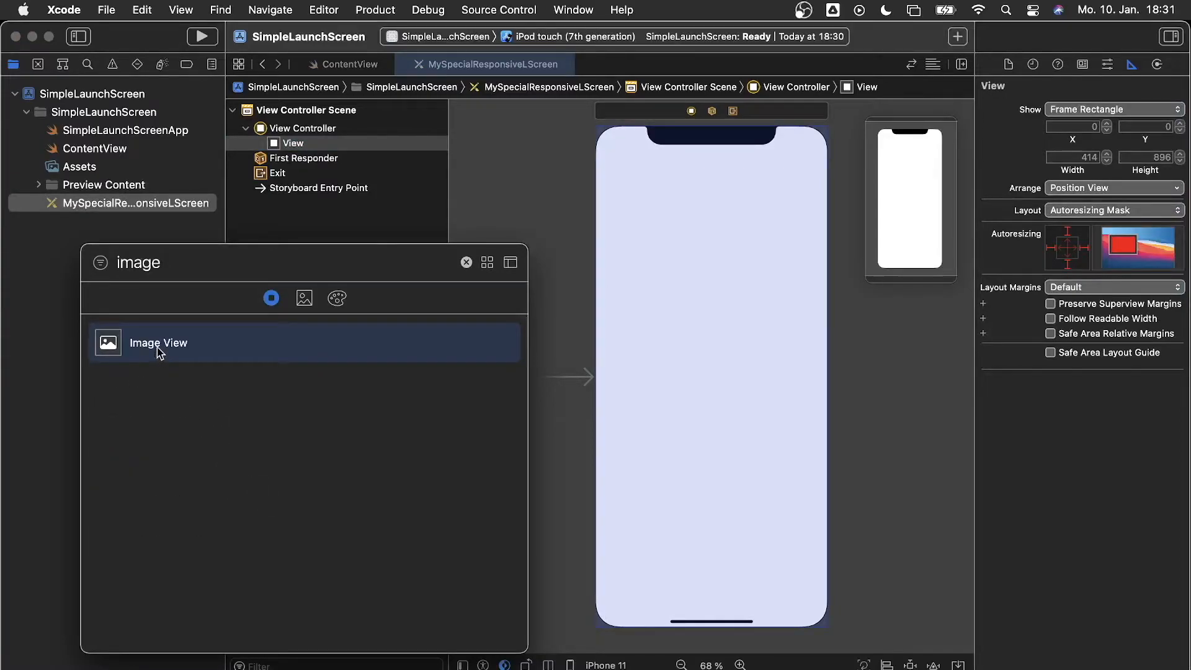
pyautogui.moveTo(160, 346); pyautogui.dragTo(717, 380)
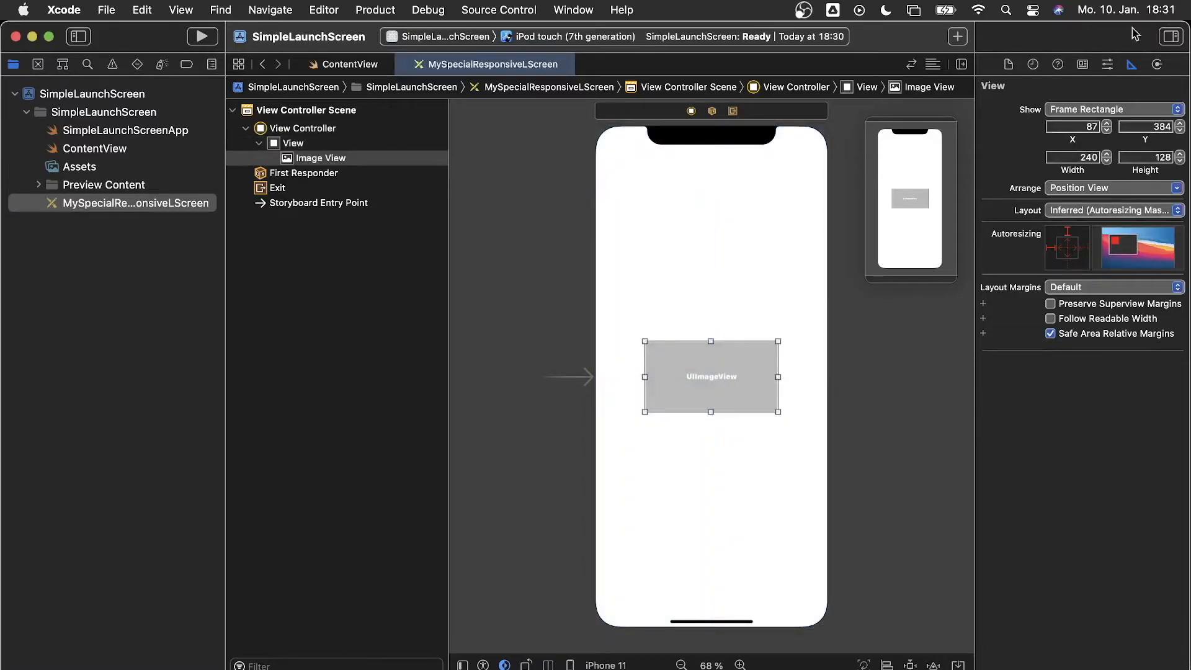
# Set the image view to show Responsive Background with Aspect Fill content mode
pyautogui.click(1009, 64)
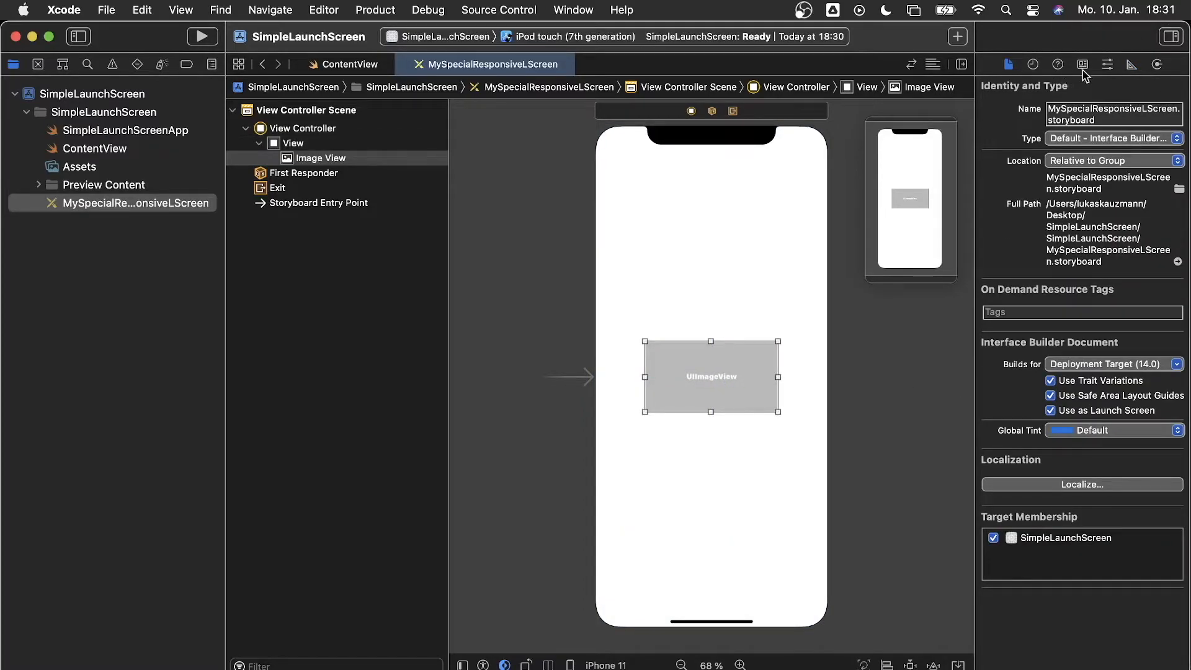
pyautogui.click(1105, 67)
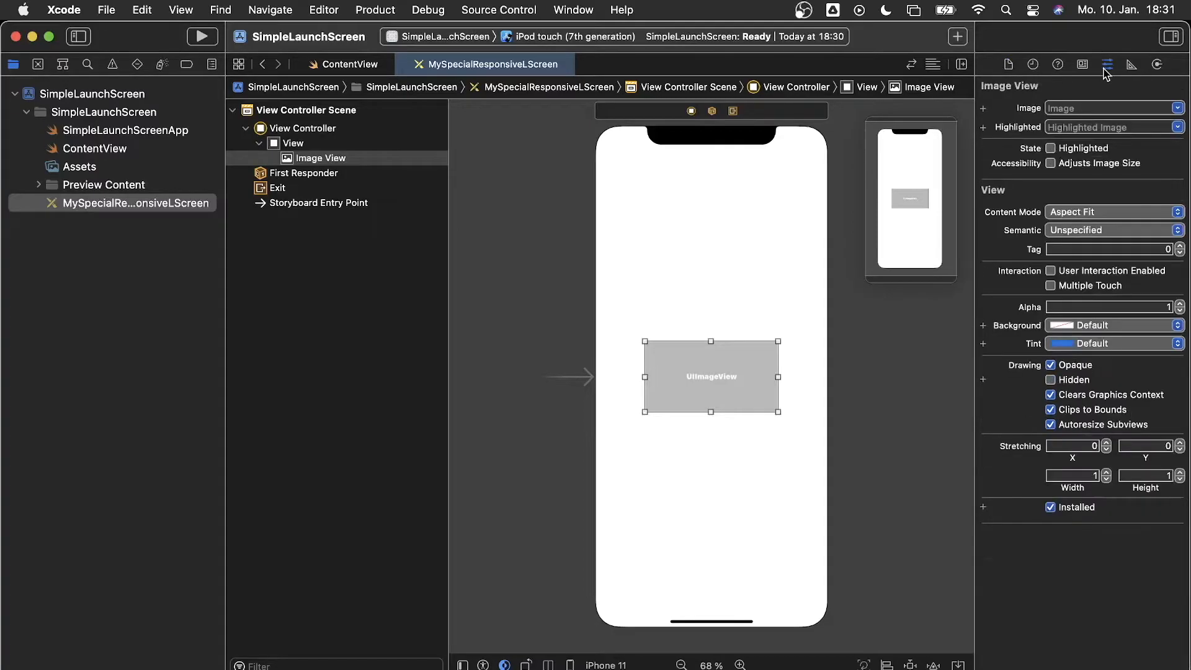
pyautogui.click(1178, 109)
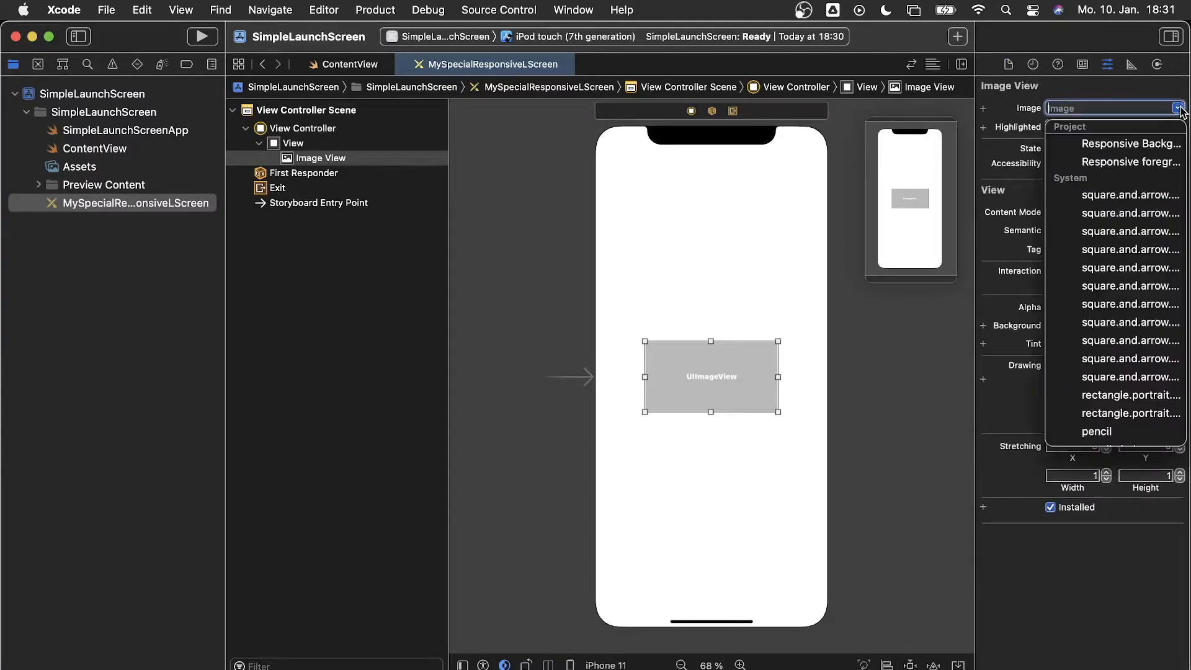
pyautogui.click(1128, 144)
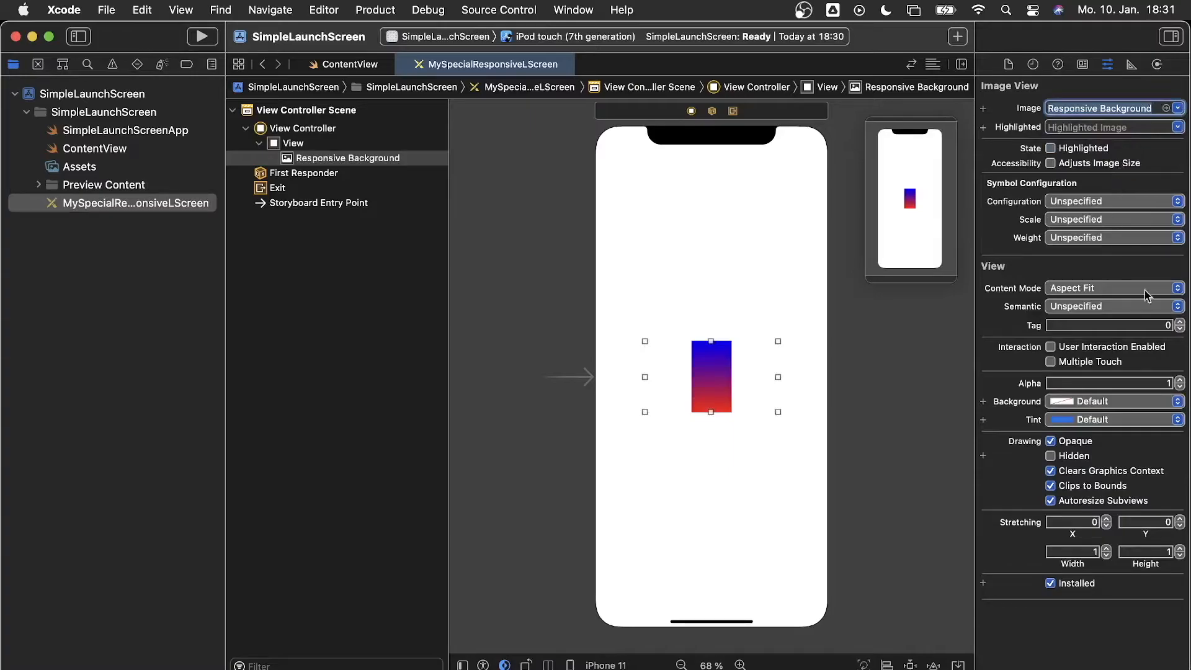
pyautogui.click(1176, 289)
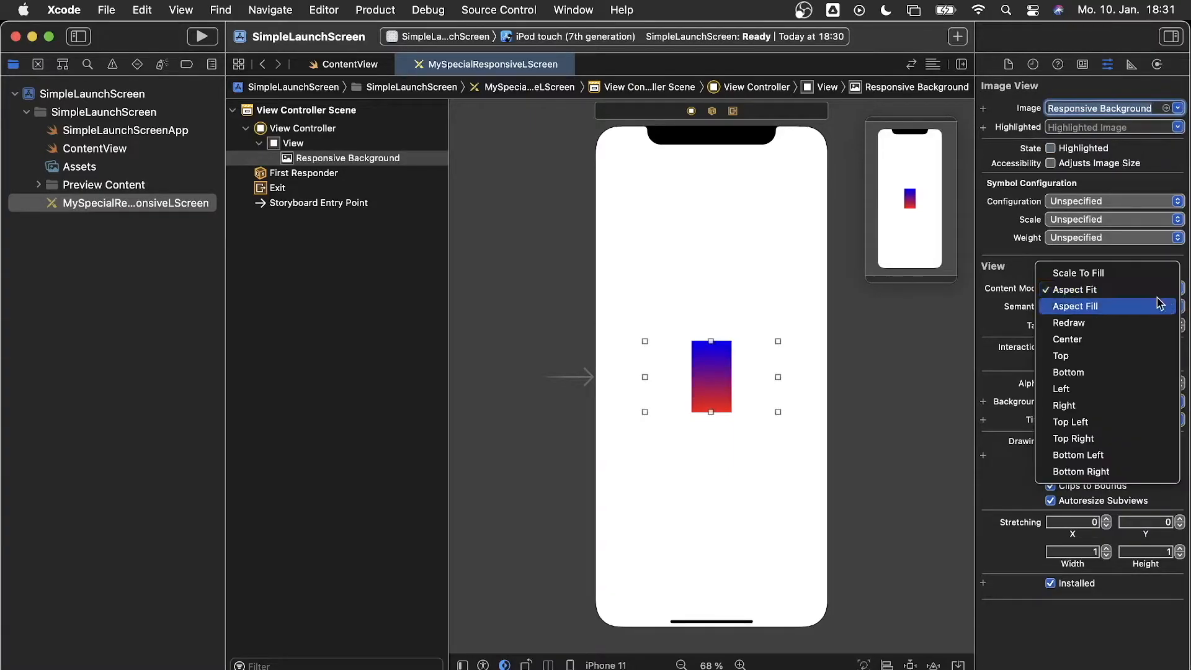
pyautogui.click(1150, 302)
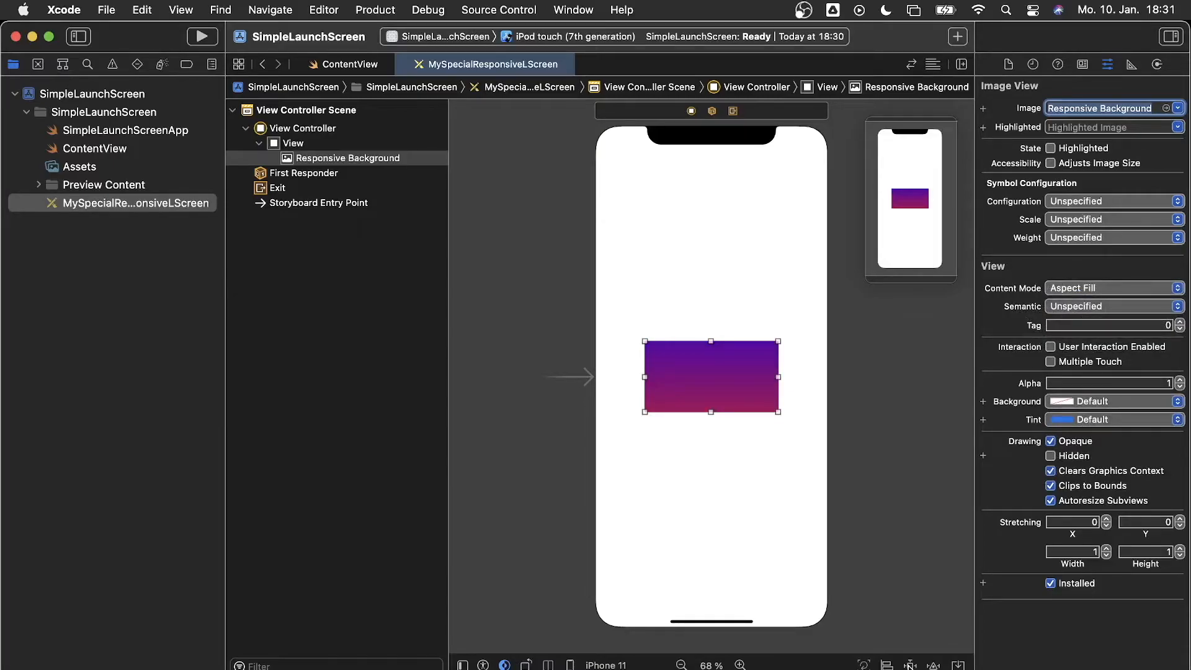
pyautogui.click(910, 665)
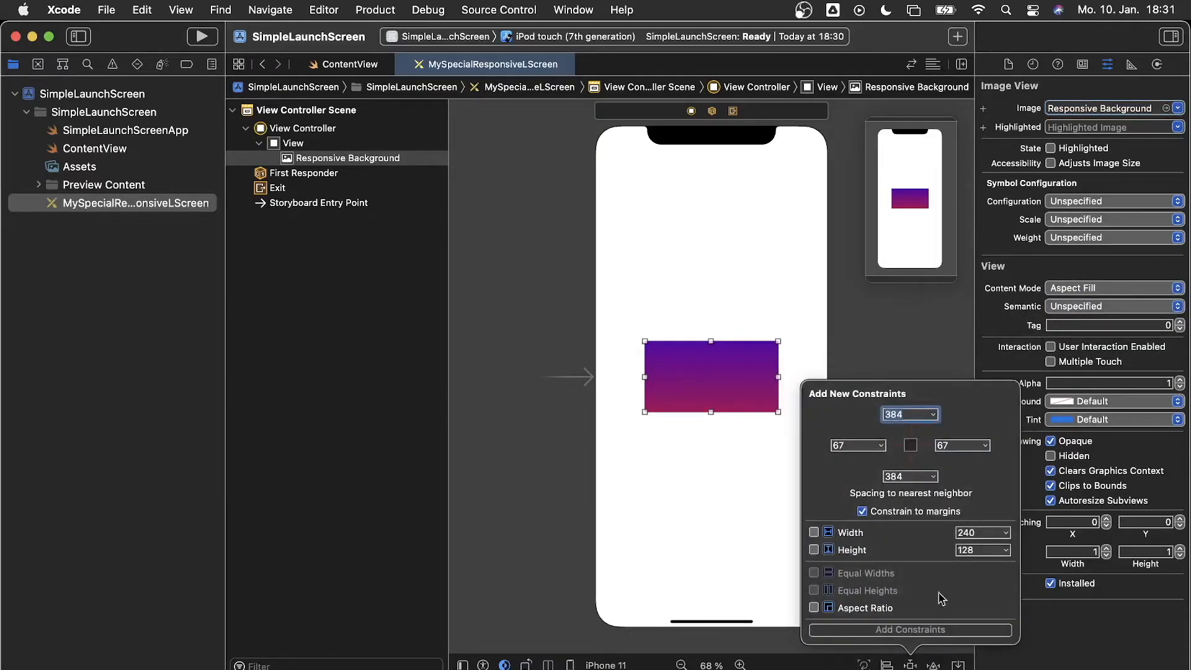
# Pin the image view to all four edges with 0 spacing
pyautogui.click(855, 446)
pyautogui.write('0')
pyautogui.click(910, 415)
pyautogui.write('0')
pyautogui.press('Tab')
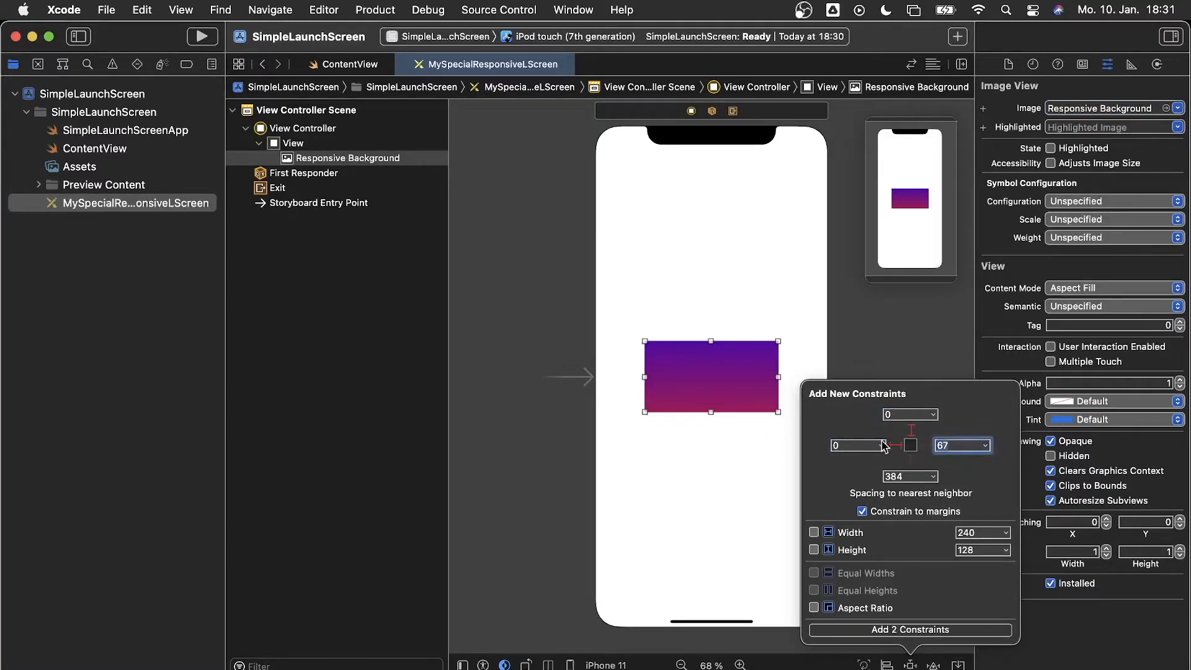
pyautogui.write('0')
pyautogui.press('Tab')
pyautogui.write('0')
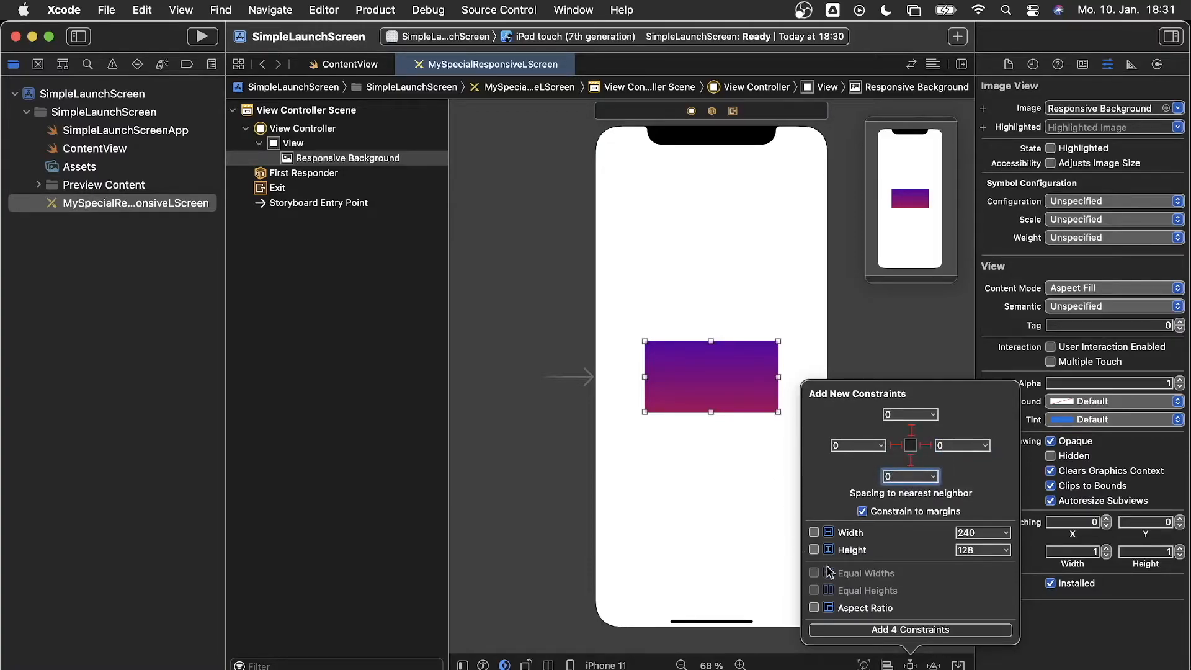
pyautogui.click(877, 630)
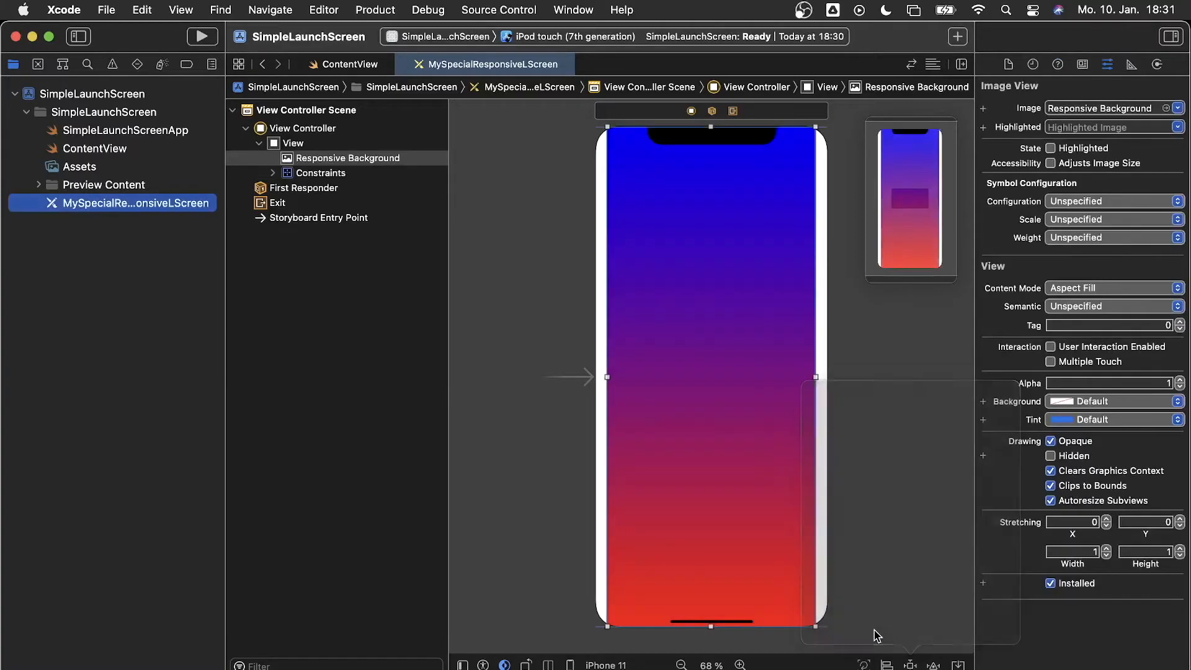
# Re-add zero left and right constraints with Constrain to margins turned off
pyautogui.click(910, 664)
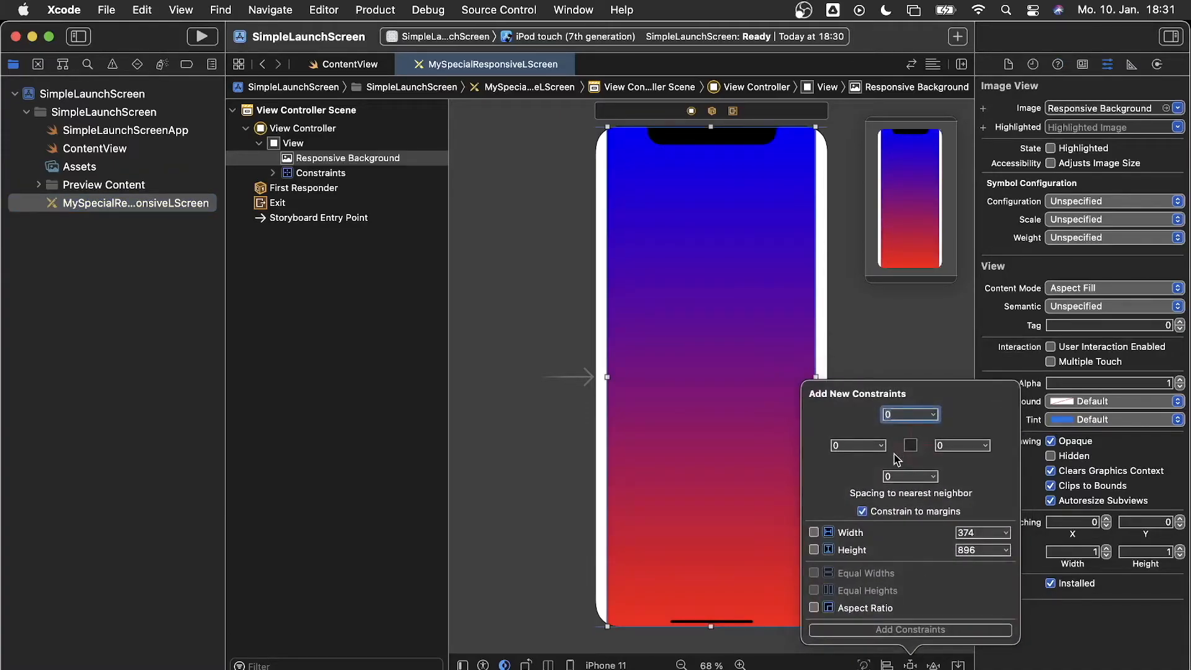
pyautogui.click(862, 511)
pyautogui.doubleClick(843, 445)
pyautogui.write('0')
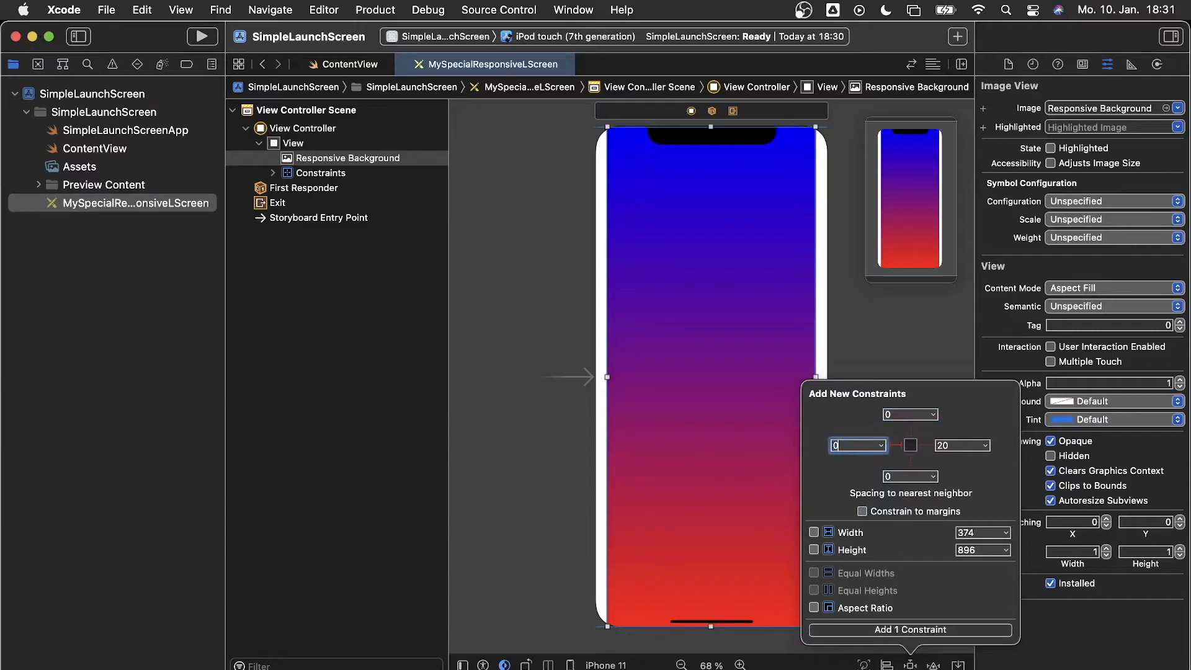
pyautogui.doubleClick(961, 445)
pyautogui.write('0')
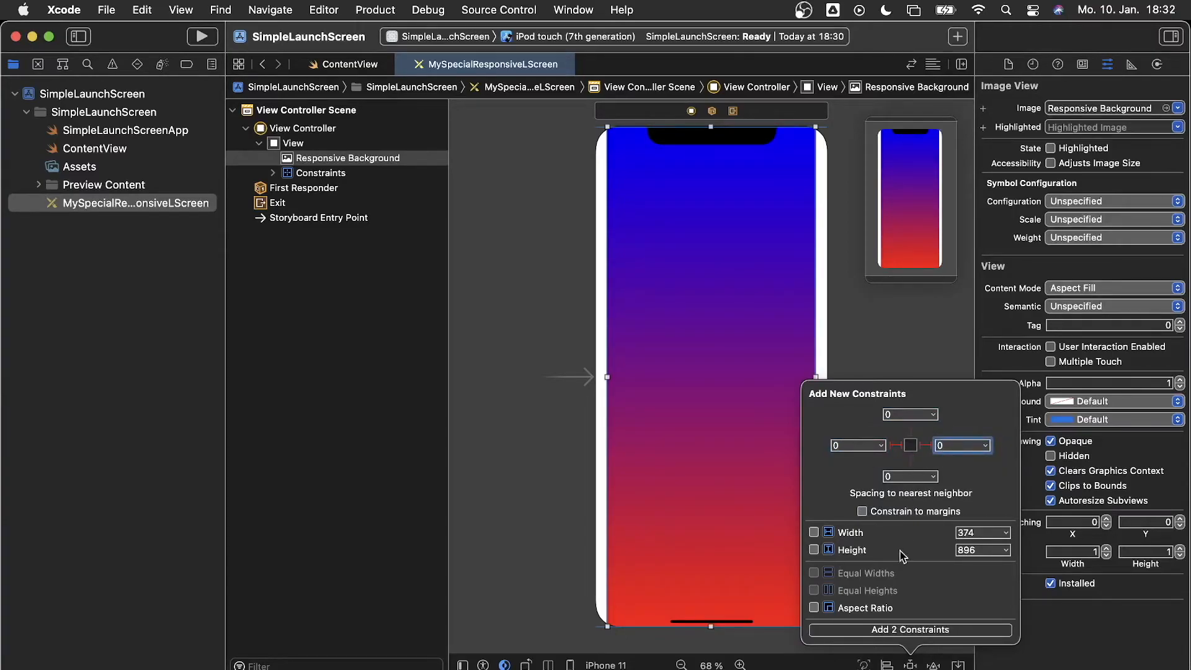
pyautogui.click(904, 630)
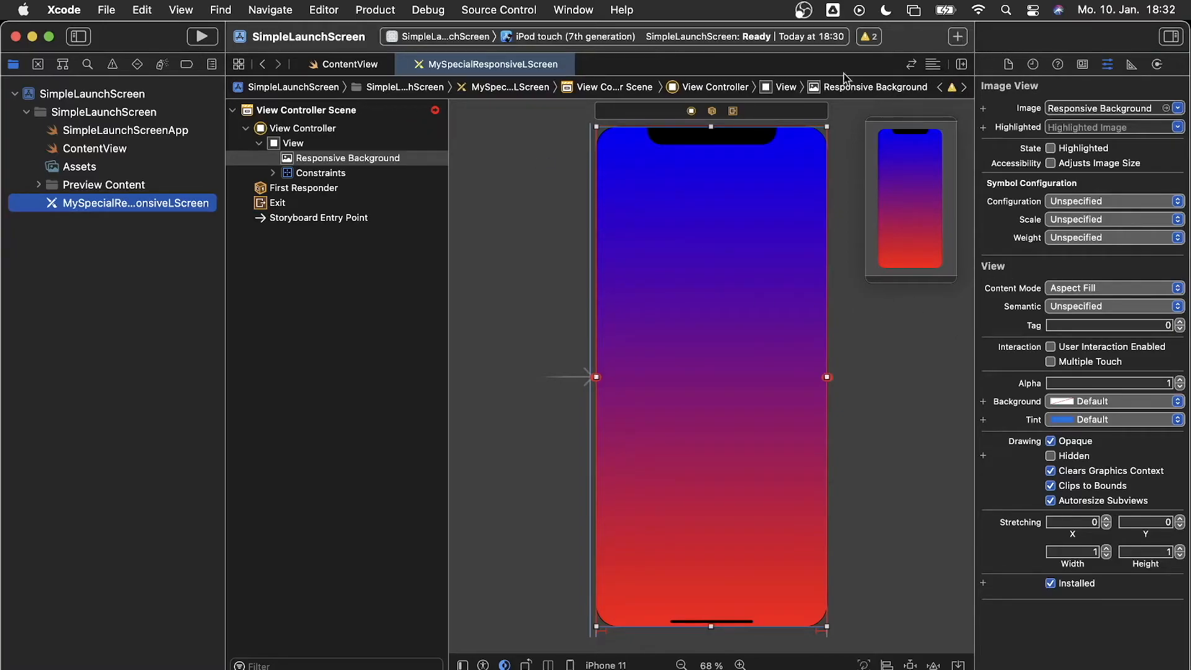
# Delete the image's Constraints group and reselect the Responsive Background image
pyautogui.click(344, 178)
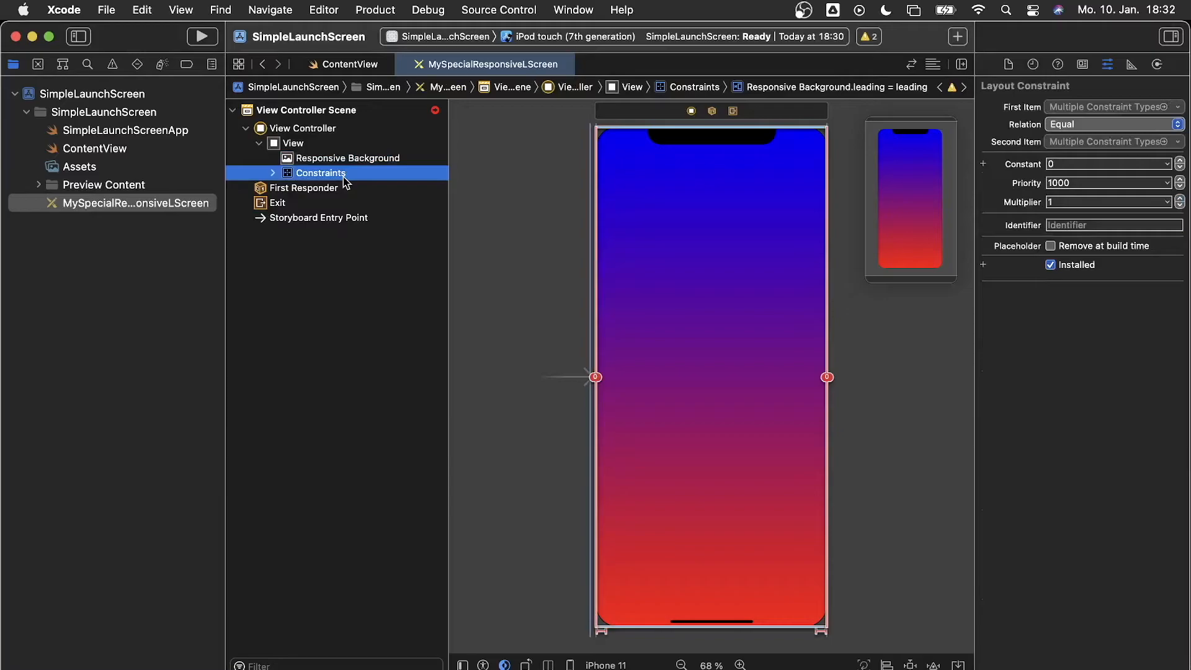
pyautogui.press('Delete')
pyautogui.click(374, 163)
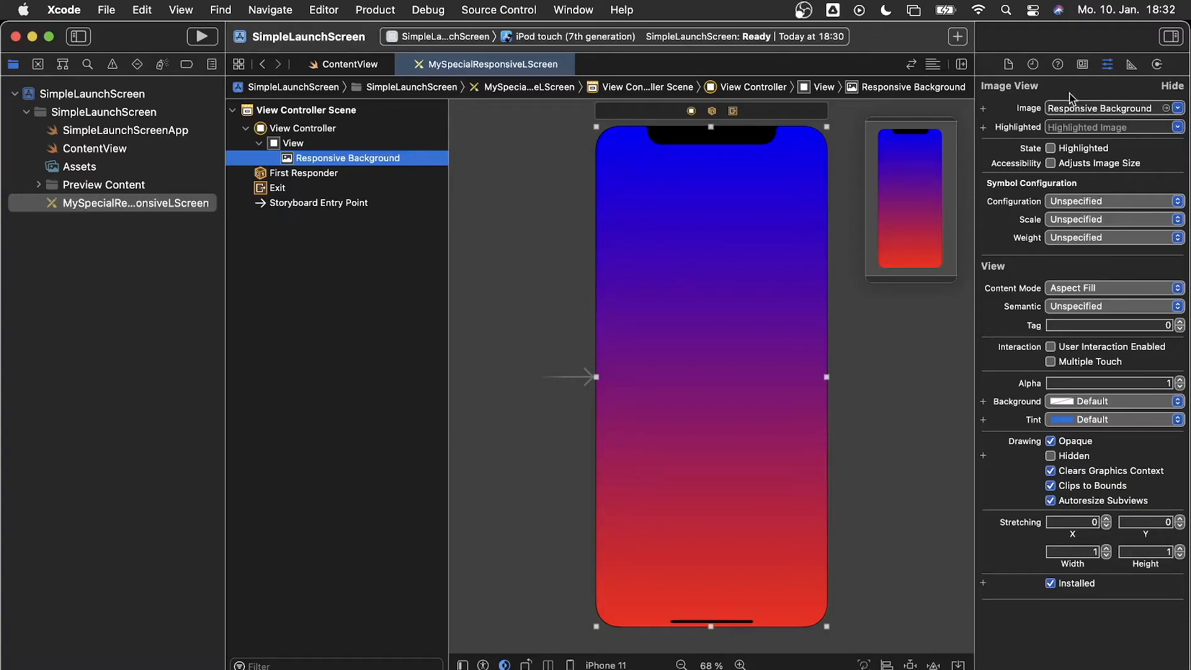
pyautogui.click(959, 39)
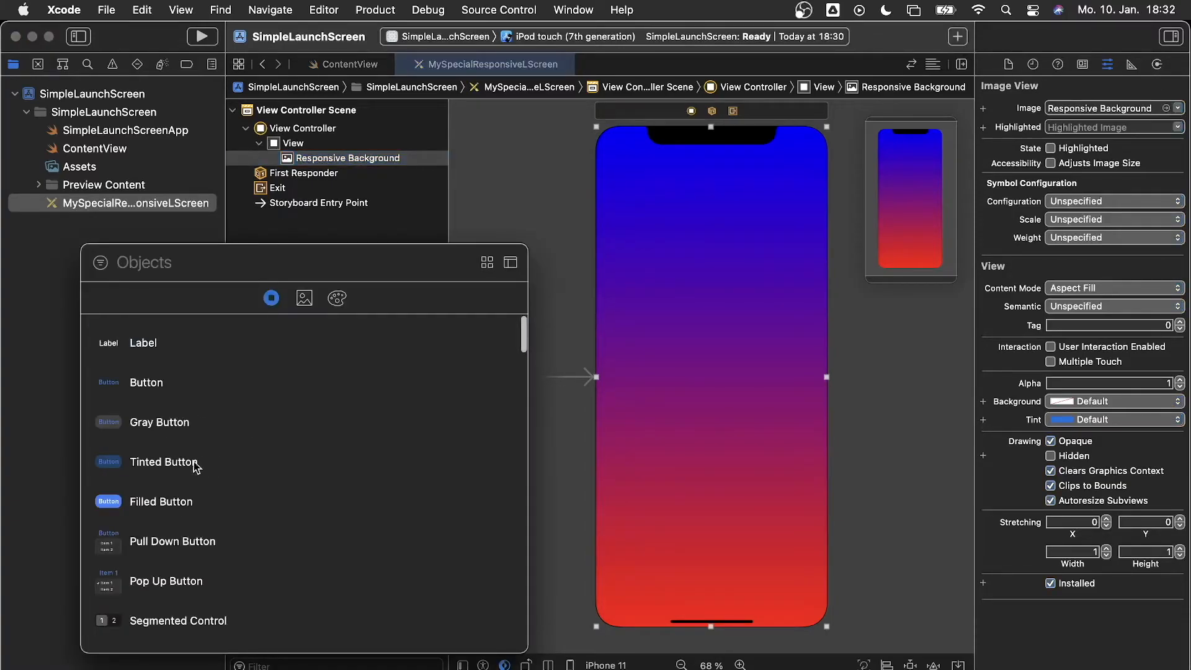
# Drag a new Image View (search 'ima') to screen centre and set its image to Responsive foreground
pyautogui.write('ima')
pyautogui.moveTo(152, 342); pyautogui.dragTo(717, 372)
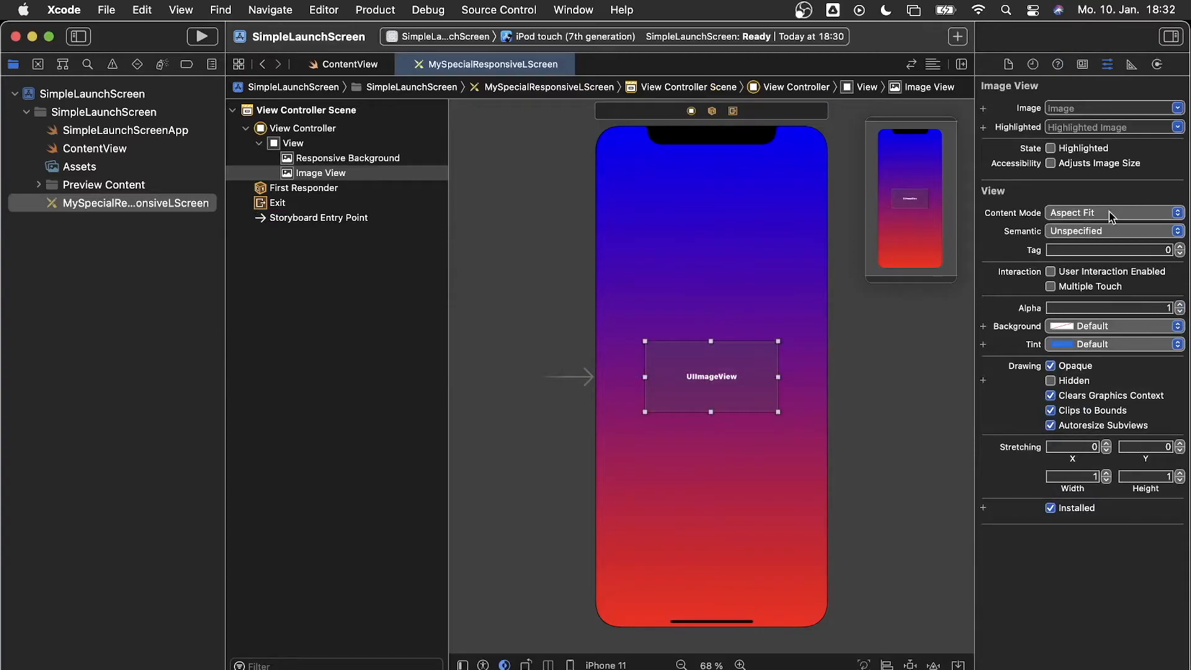
pyautogui.click(1178, 109)
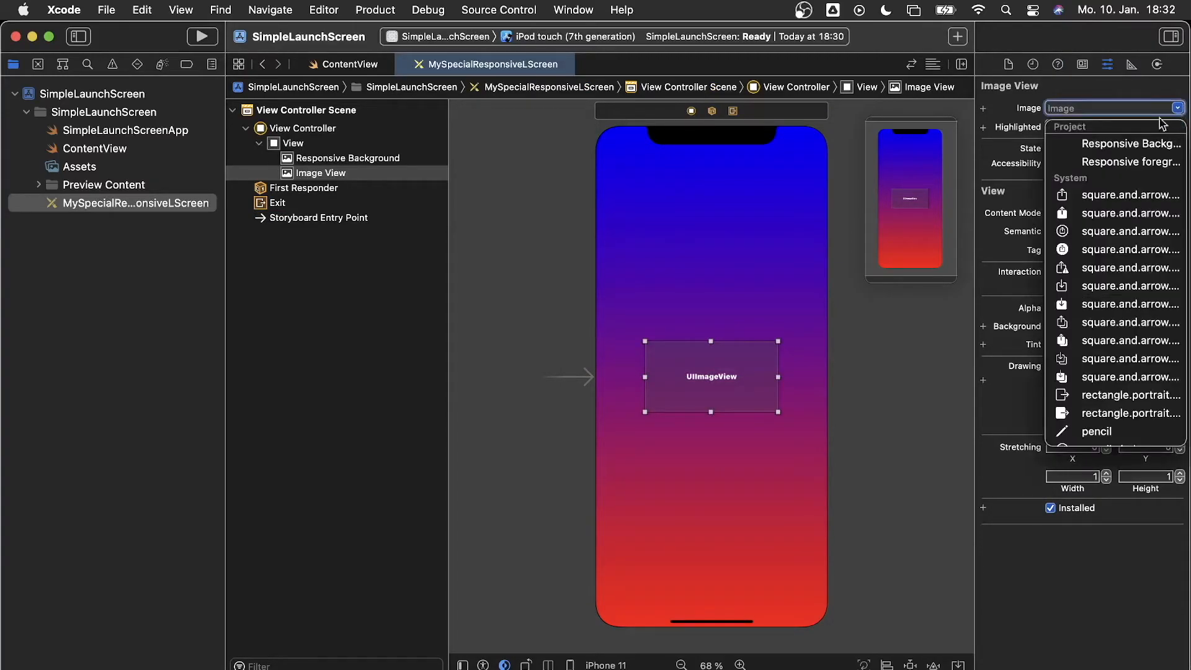
pyautogui.click(1130, 162)
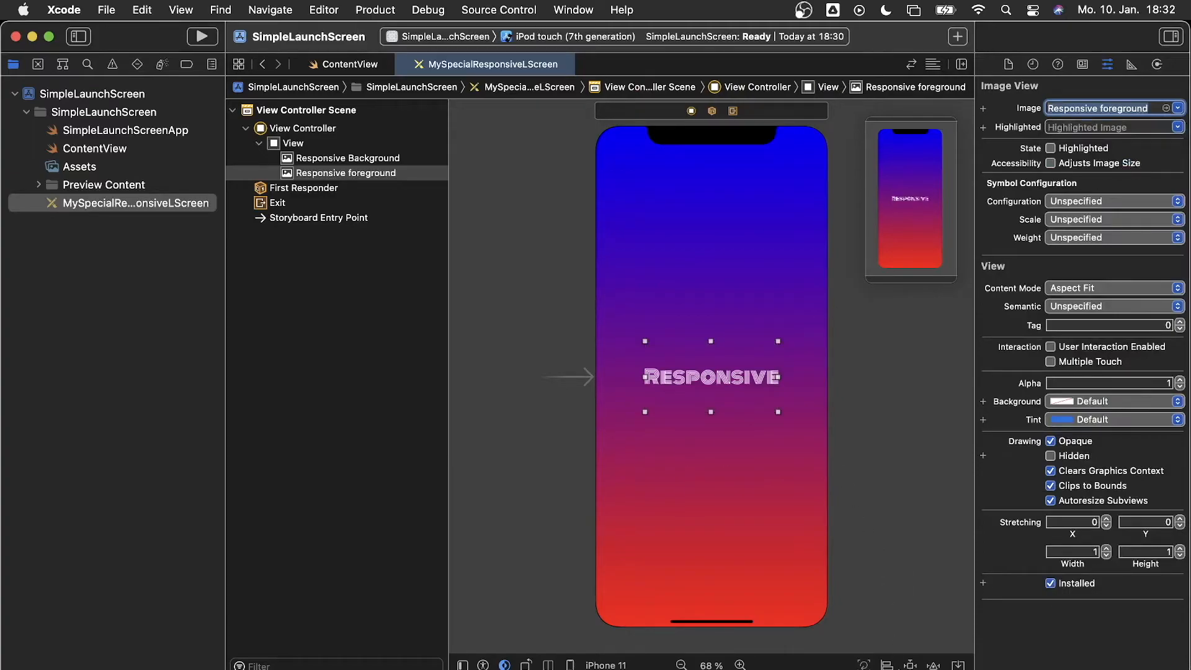
pyautogui.click(910, 664)
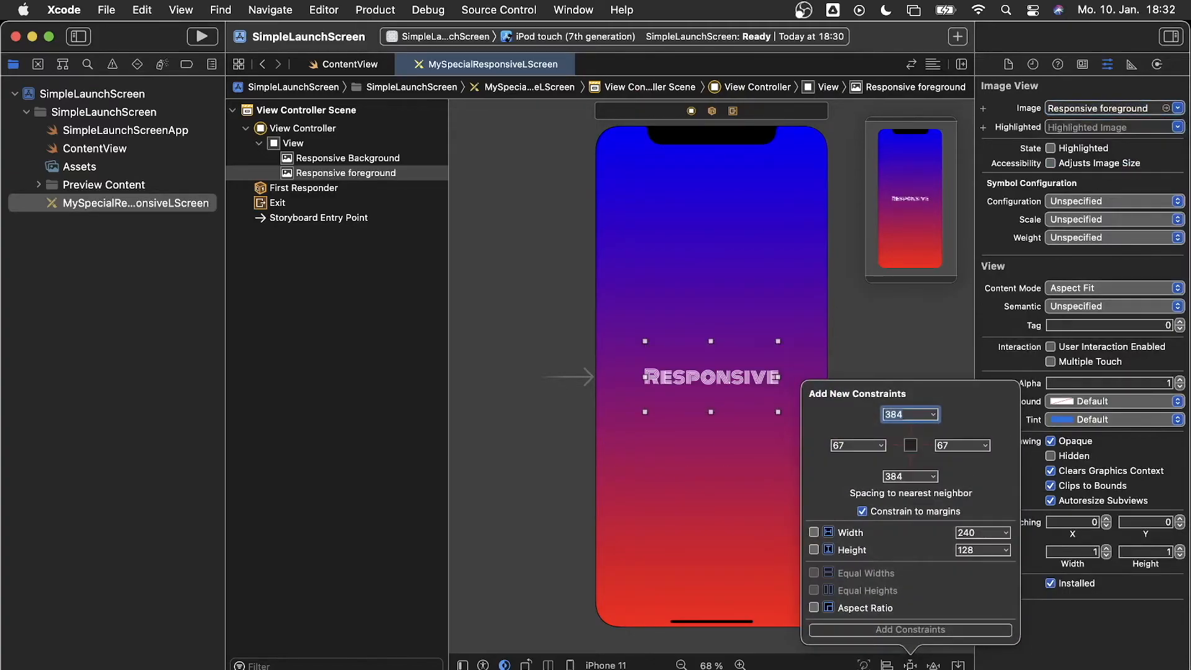
pyautogui.click(891, 318)
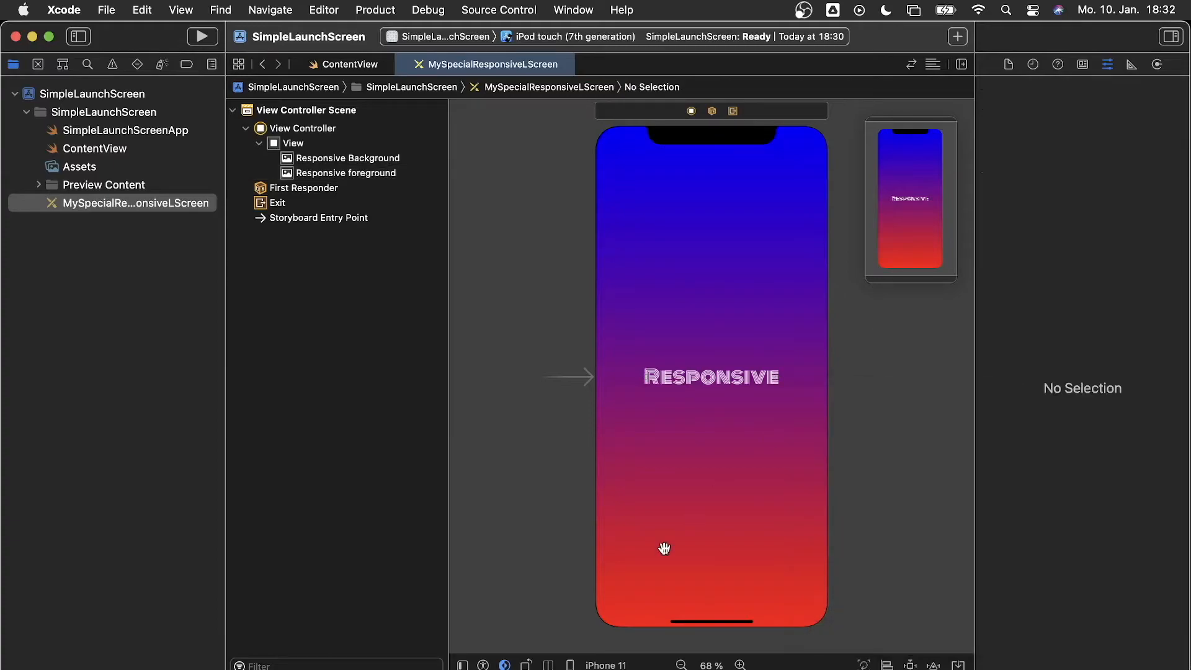
pyautogui.click(583, 665)
pyautogui.click(676, 606)
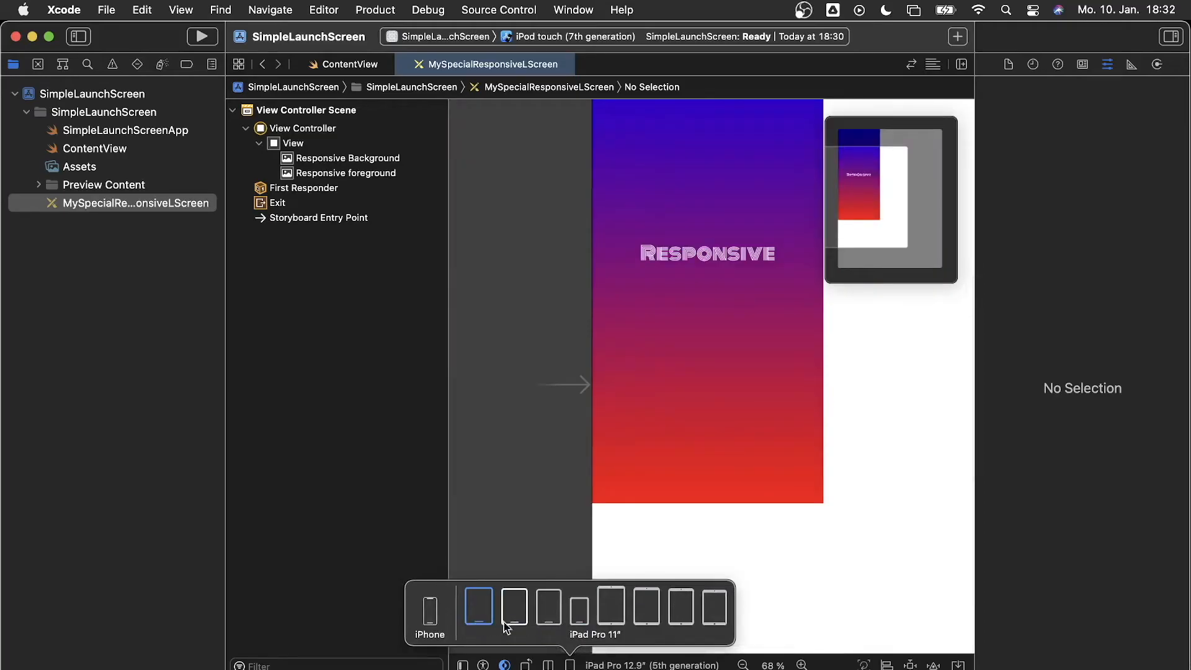
pyautogui.click(608, 611)
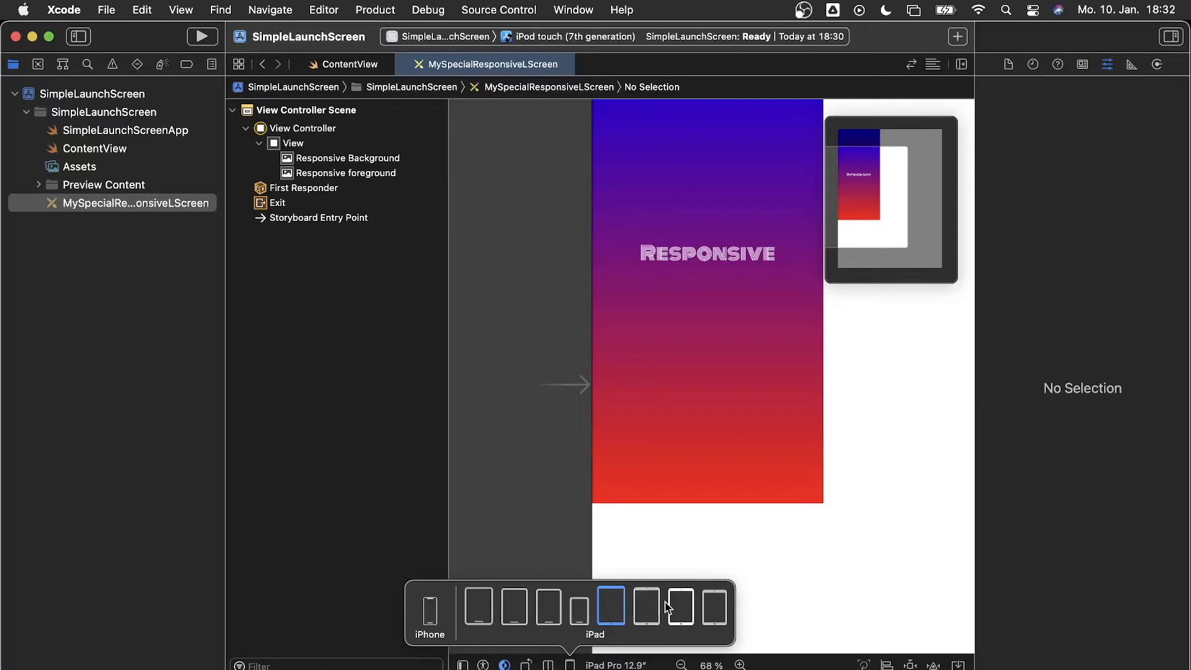
pyautogui.click(425, 621)
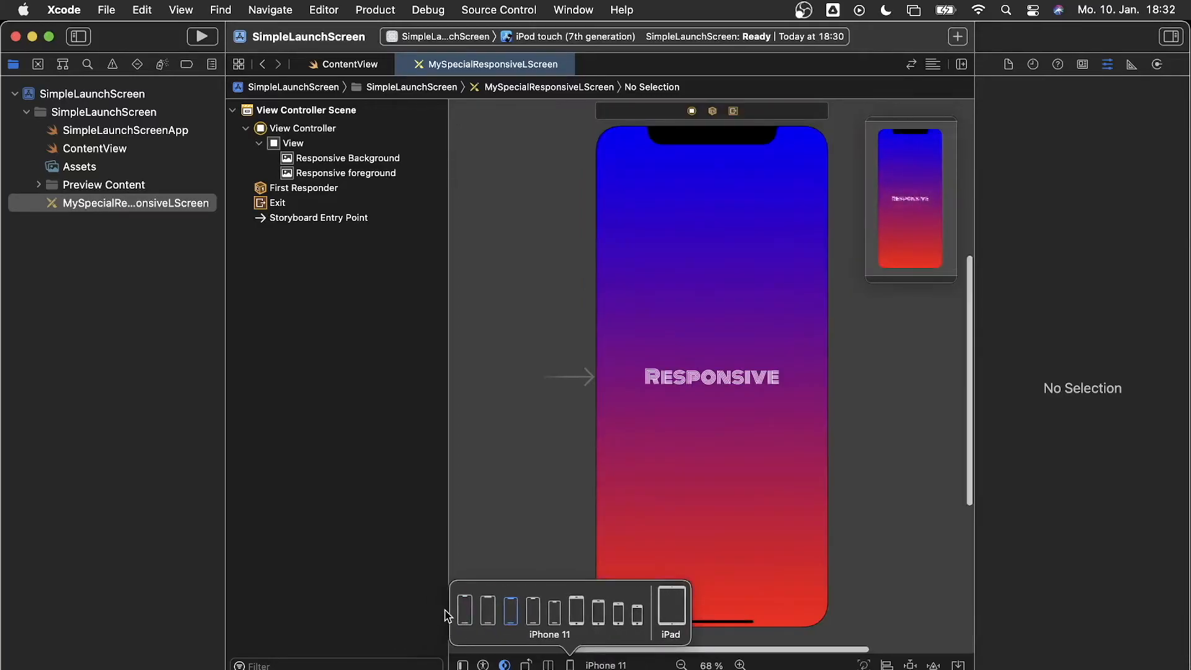
pyautogui.click(785, 476)
pyautogui.click(784, 476)
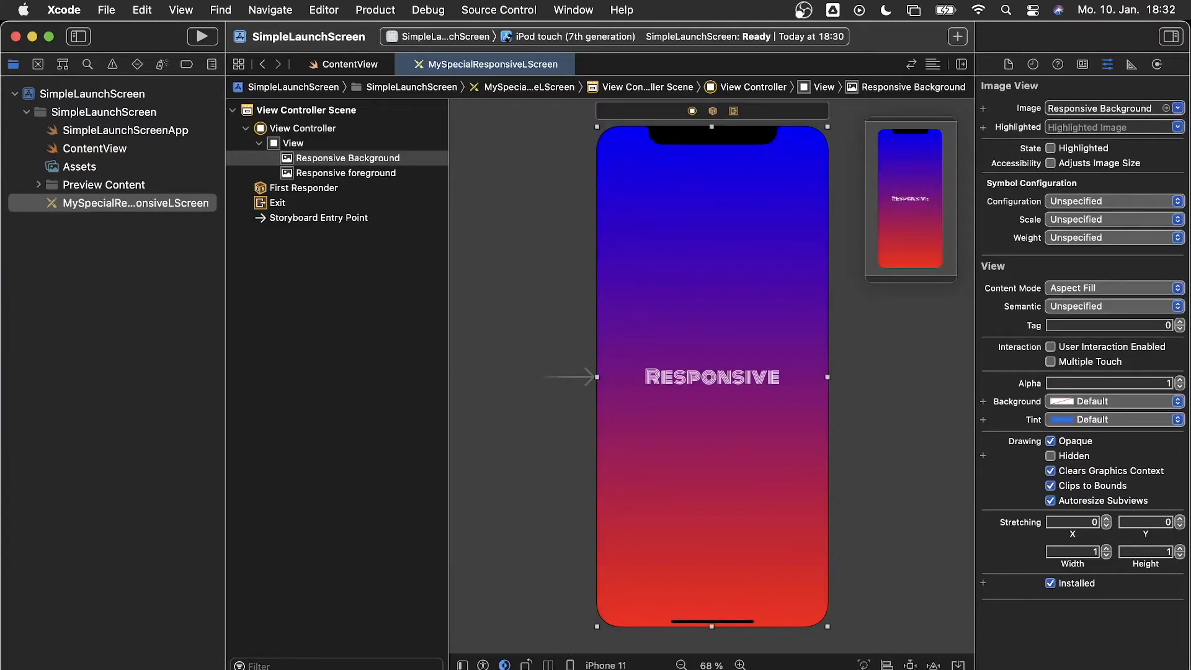
# Add a top edge constraint to the Responsive Background image
pyautogui.click(910, 665)
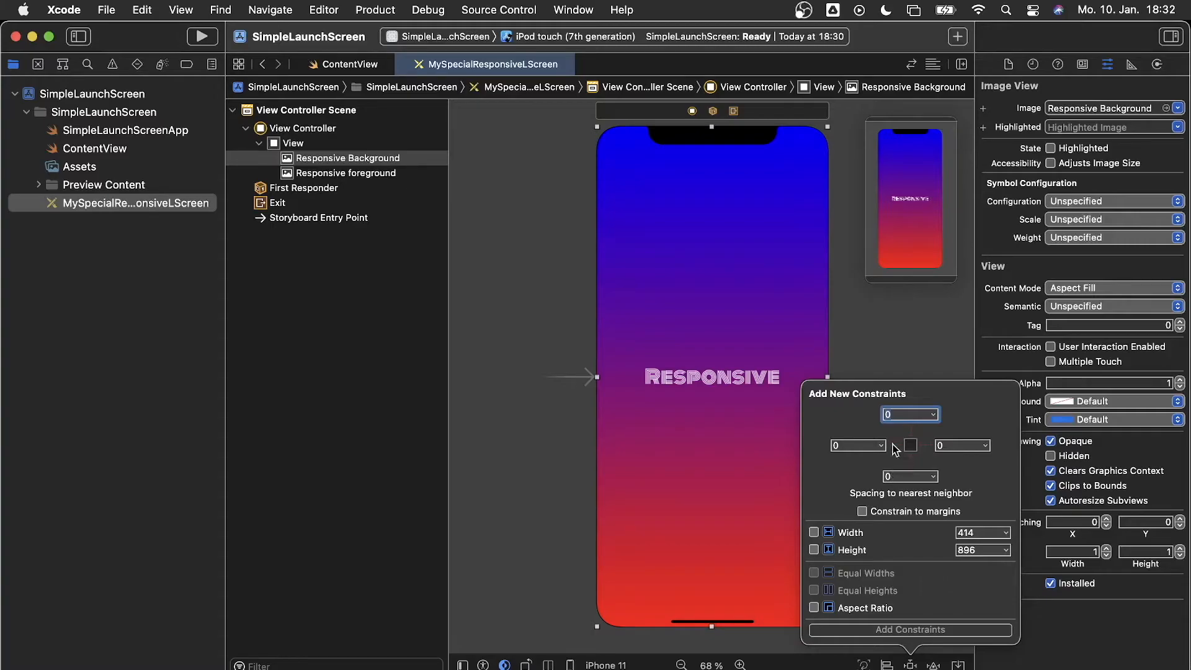
pyautogui.click(911, 429)
pyautogui.click(882, 629)
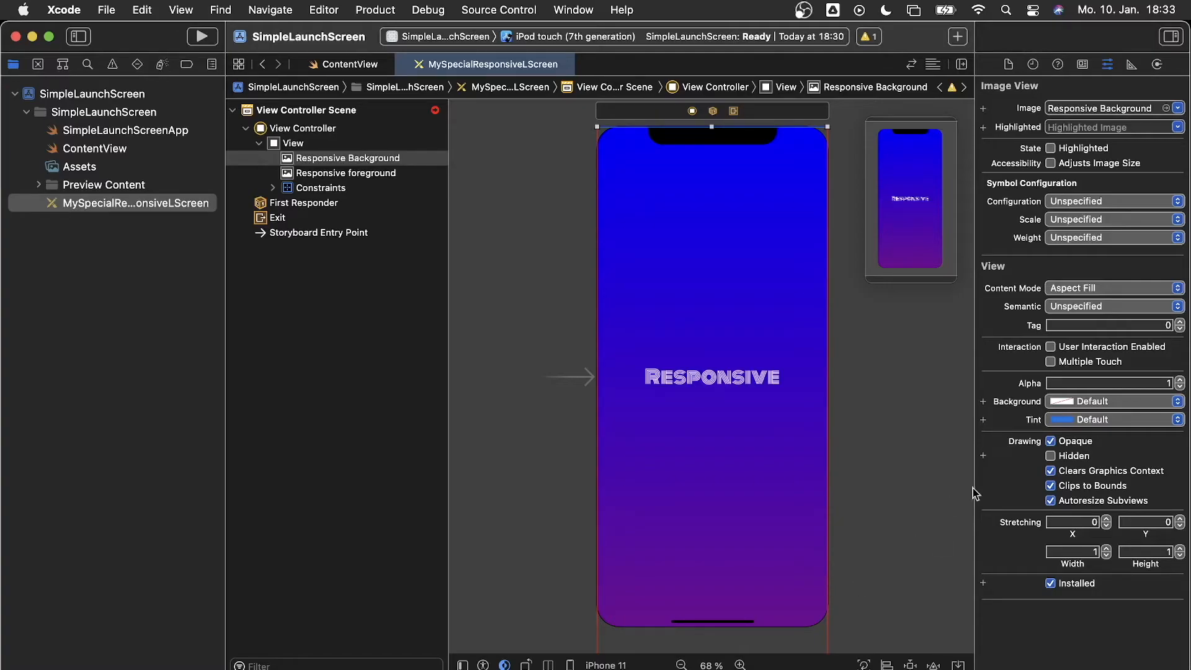
# Lower the background's alpha to 0.65, then step it up to 0.85
pyautogui.moveTo(1179, 388); pyautogui.dragTo(1179, 387)
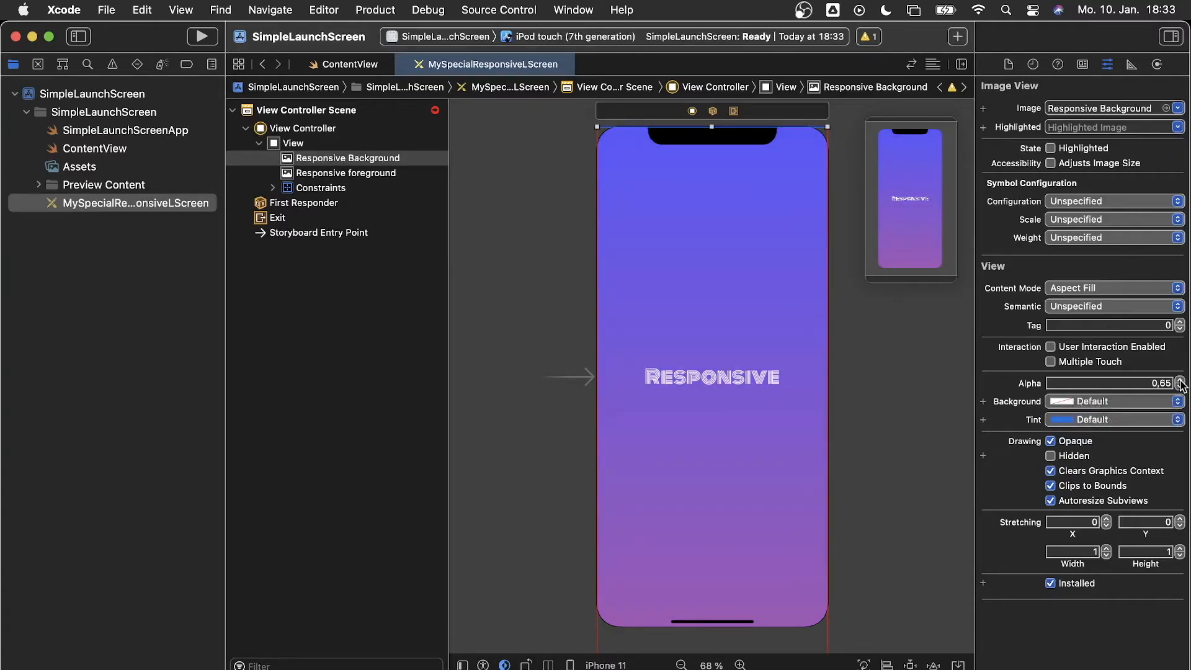
pyautogui.click(1179, 381)
pyautogui.click(1179, 381)
pyautogui.click(1179, 380)
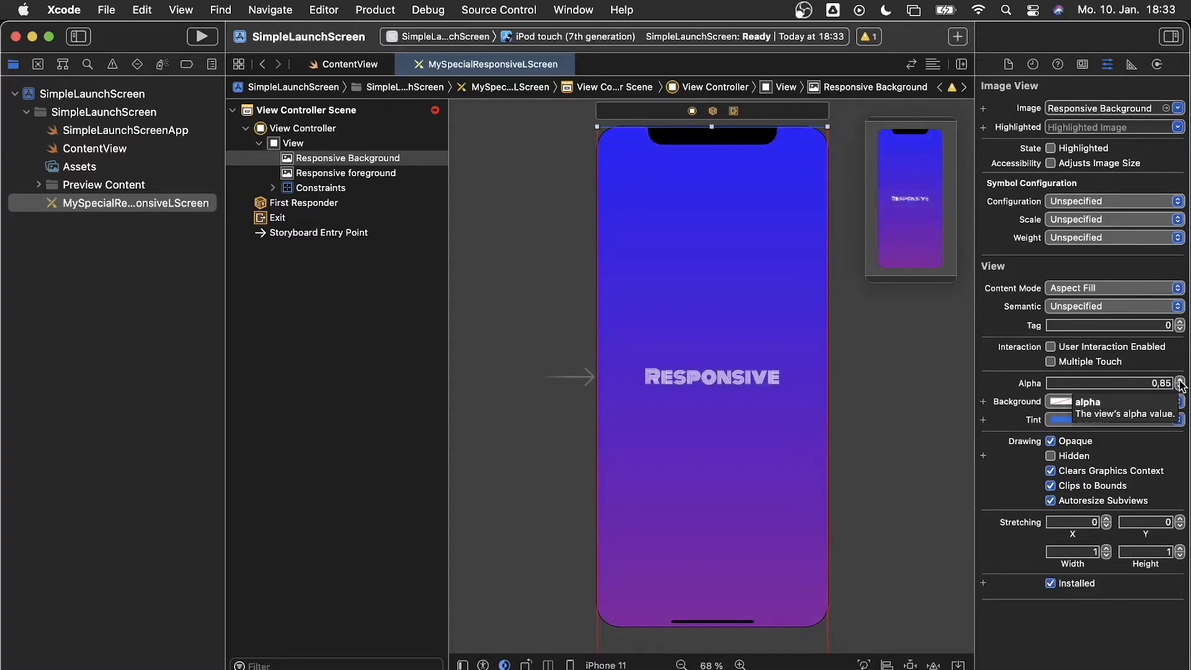
# Pin the background's bottom edge with 0 spacing
pyautogui.click(910, 665)
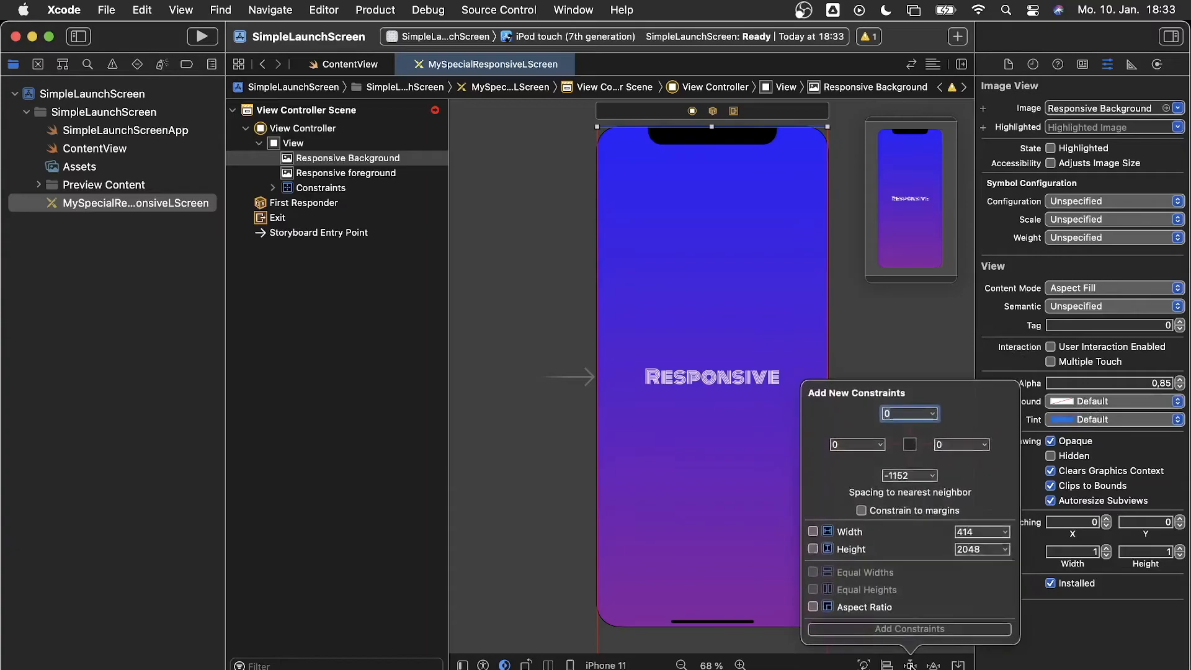
pyautogui.click(912, 478)
pyautogui.write('0')
pyautogui.press('BackSpace')
pyautogui.press('BackSpace')
pyautogui.press('BackSpace')
pyautogui.press('BackSpace')
pyautogui.press('BackSpace')
pyautogui.write('0')
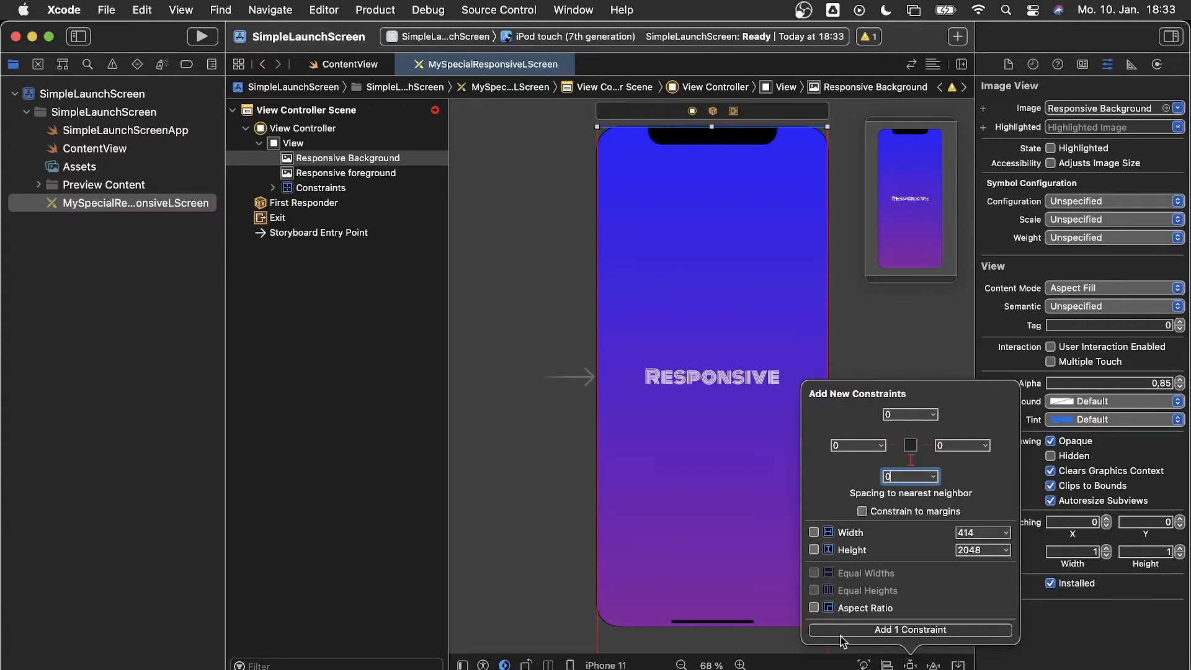
pyautogui.click(867, 630)
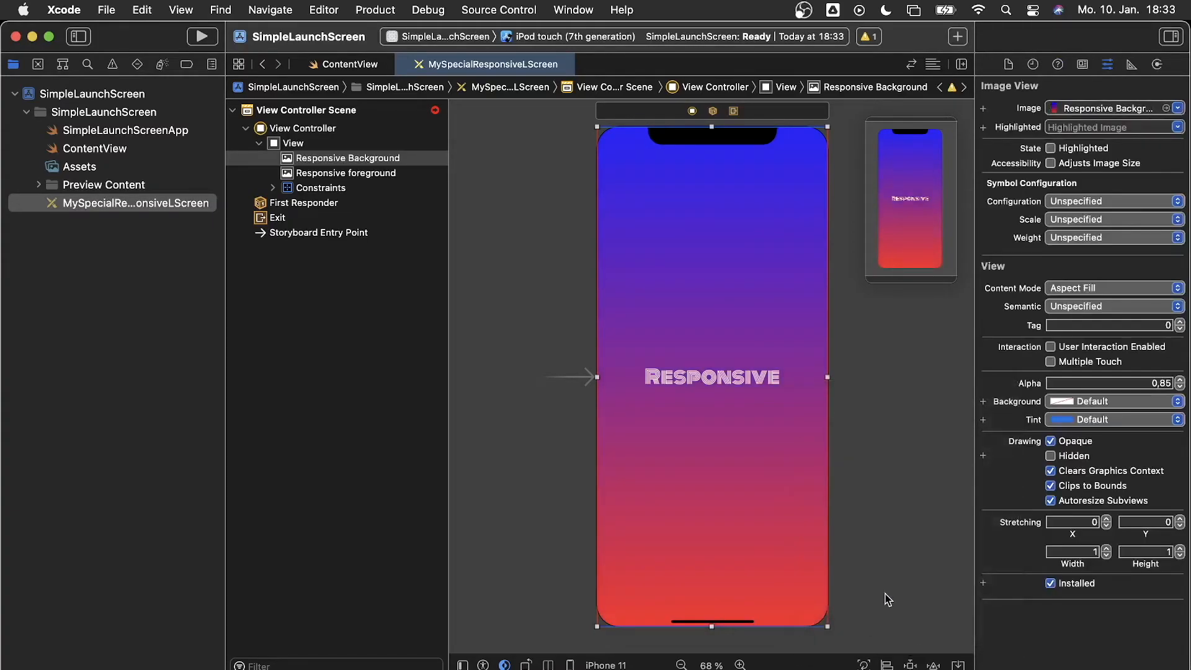
# Step the background alpha down, then back up to fully opaque 1
pyautogui.click(1180, 387)
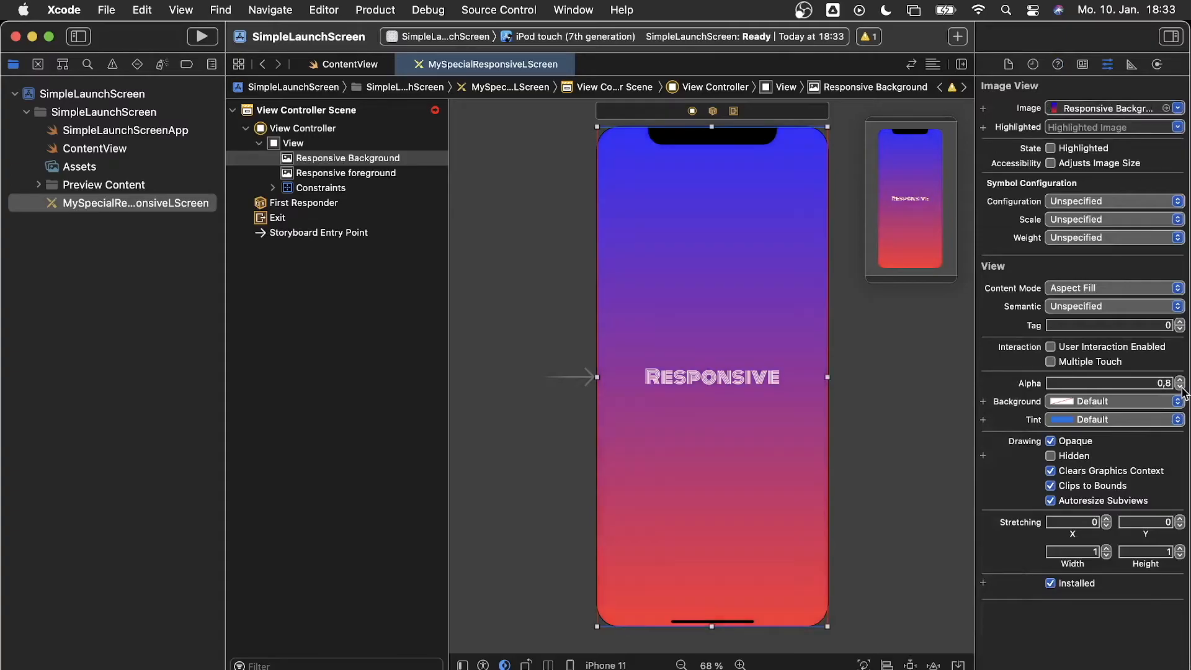
pyautogui.click(1181, 382)
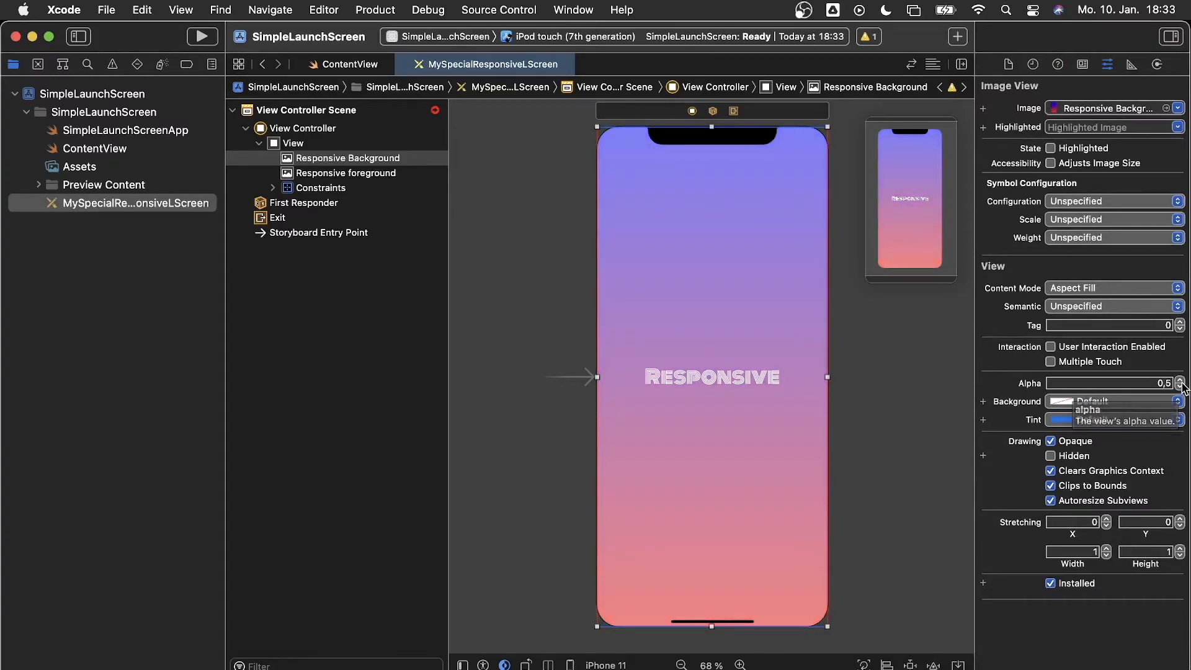
pyautogui.click(1180, 381)
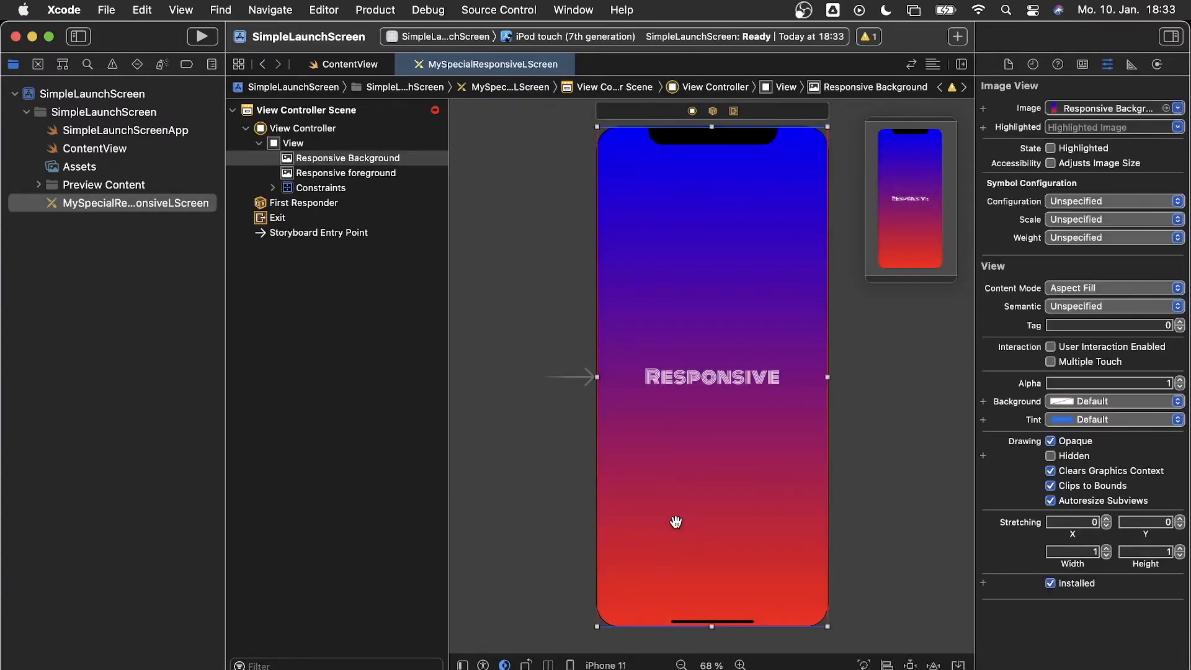
pyautogui.click(595, 664)
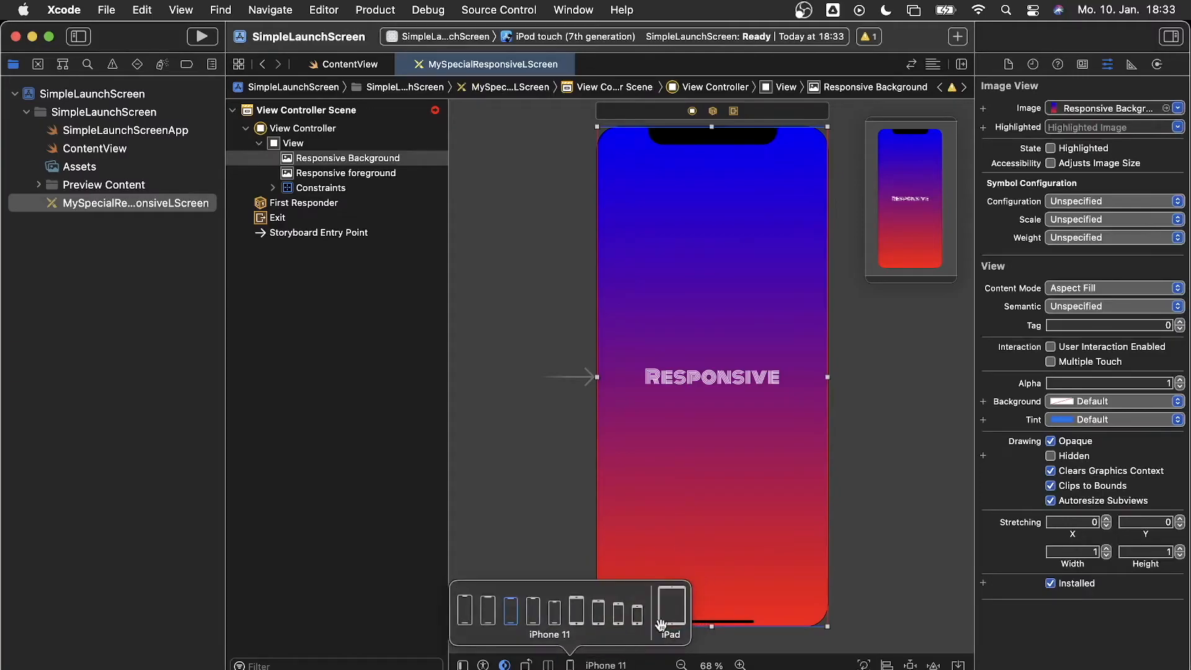
pyautogui.click(611, 605)
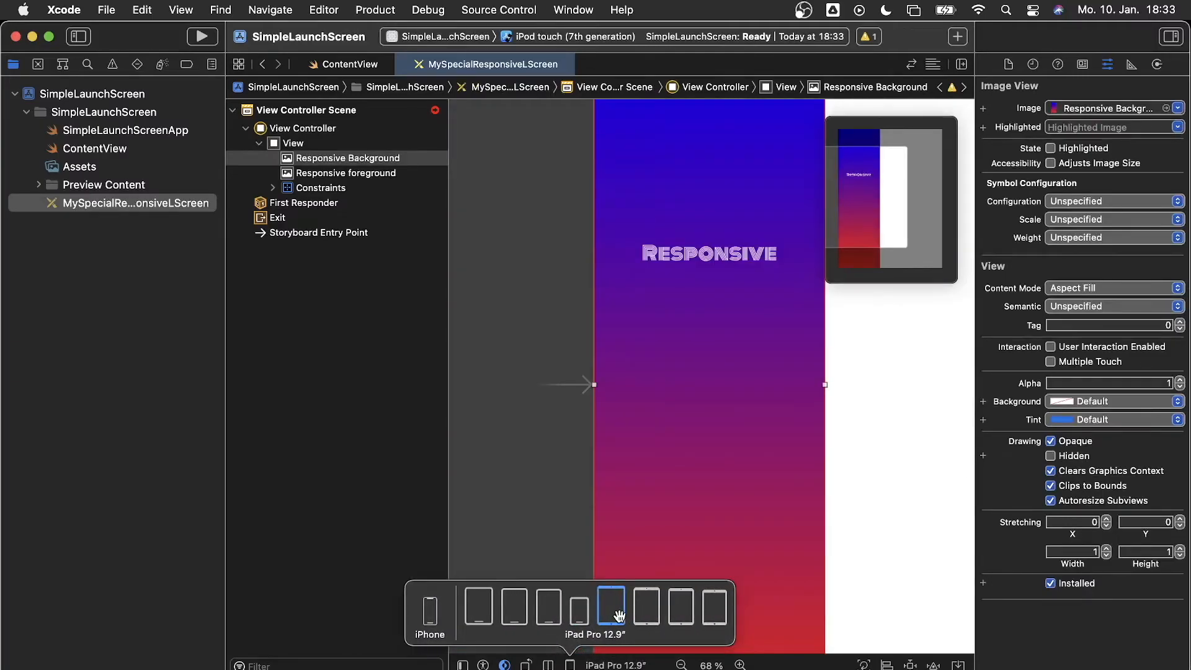
pyautogui.click(479, 617)
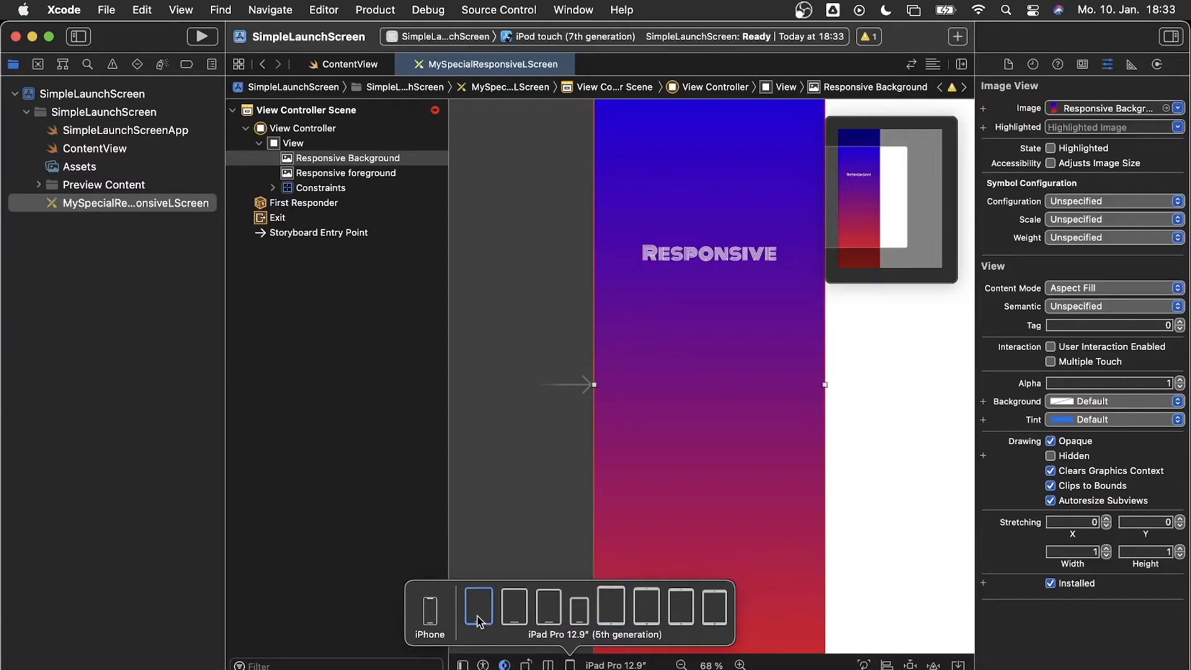
pyautogui.click(430, 614)
pyautogui.click(461, 479)
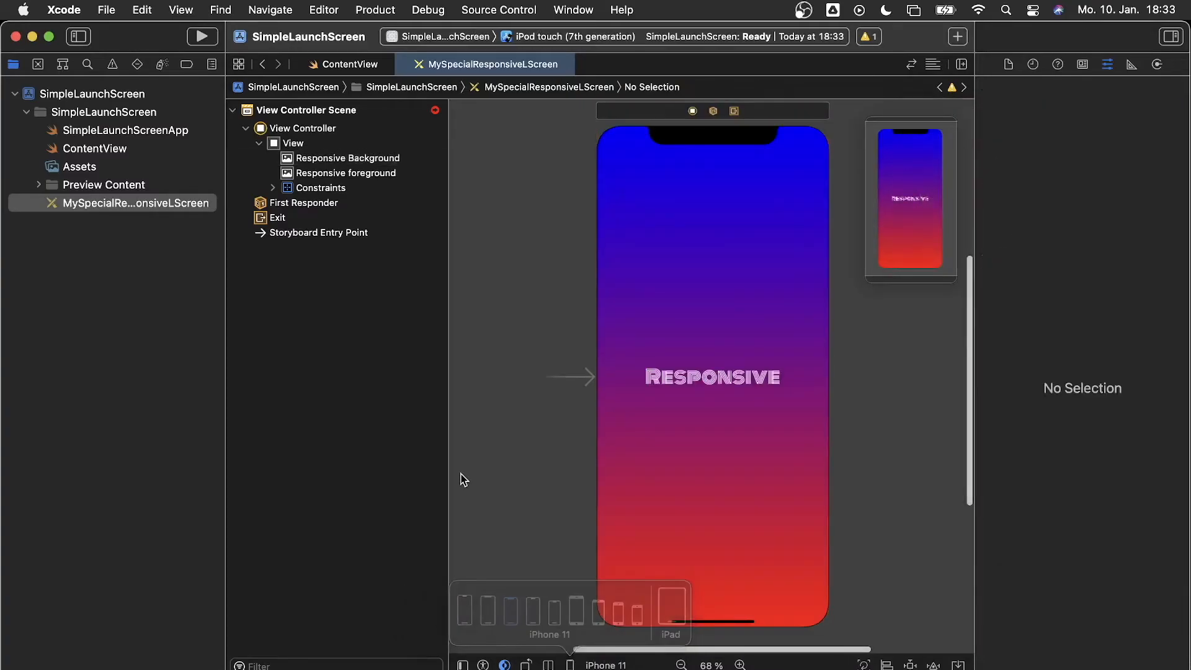
pyautogui.click(707, 479)
pyautogui.click(743, 384)
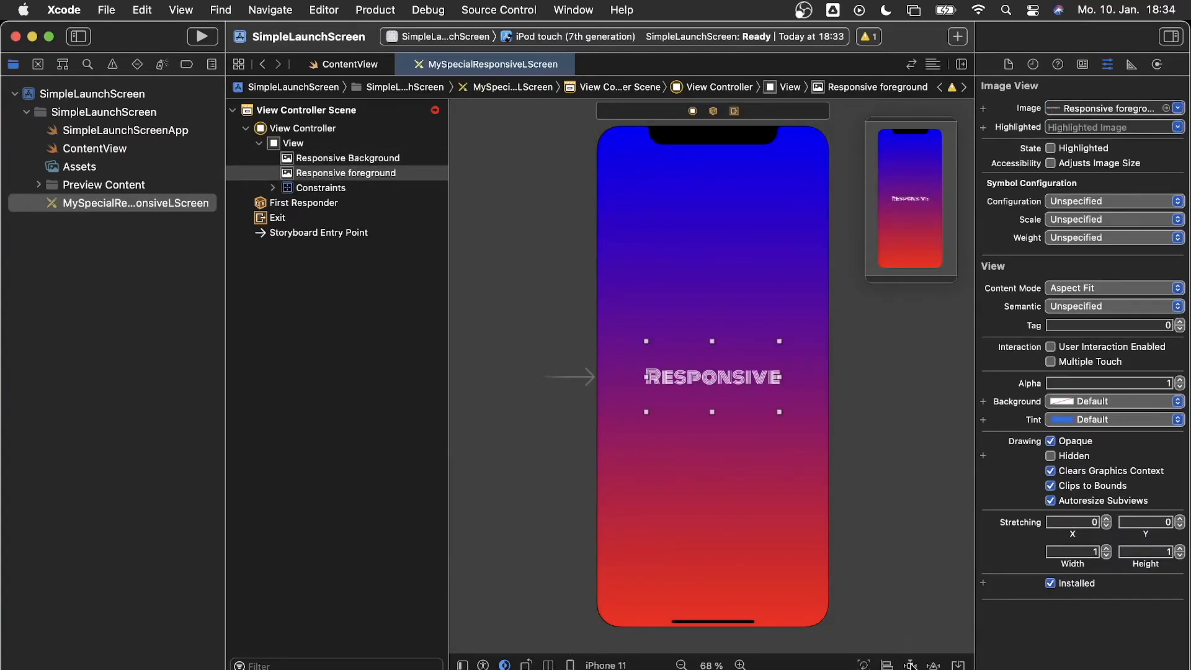
# Add leading and trailing constraints of 29 to the RESPONSIVE image
pyautogui.click(910, 665)
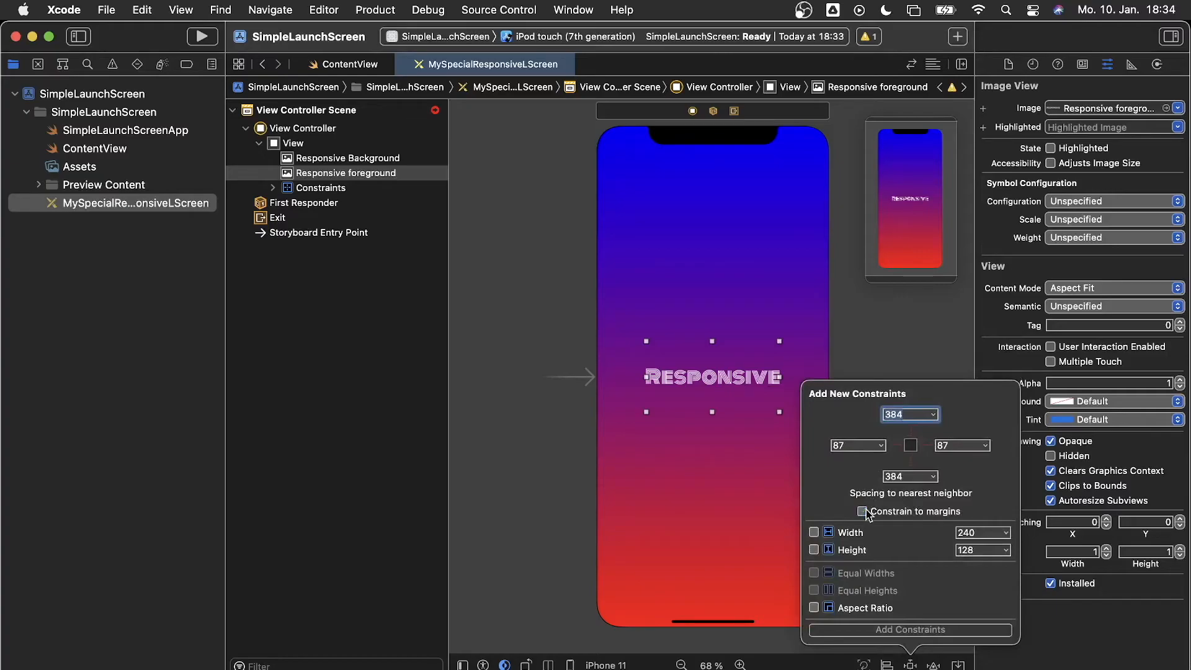
pyautogui.click(853, 444)
pyautogui.write('29')
pyautogui.click(972, 446)
pyautogui.write('29')
pyautogui.click(926, 632)
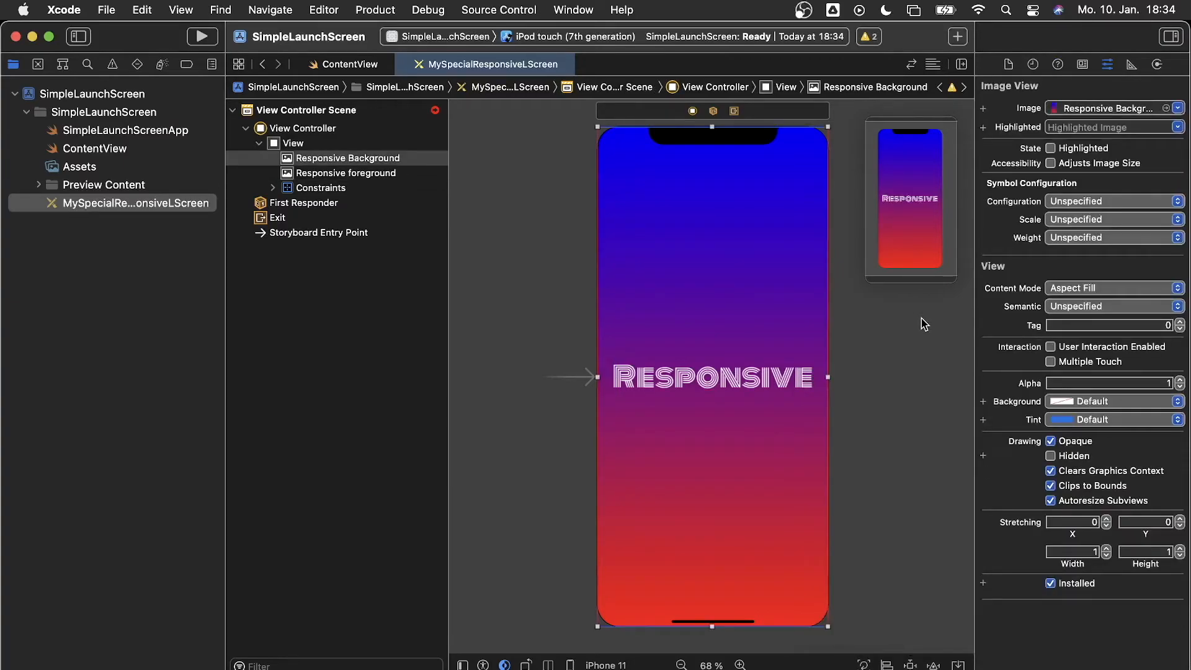
# Expand the Constraints list and review the top, bottom, leading and trailing constraints
pyautogui.click(273, 189)
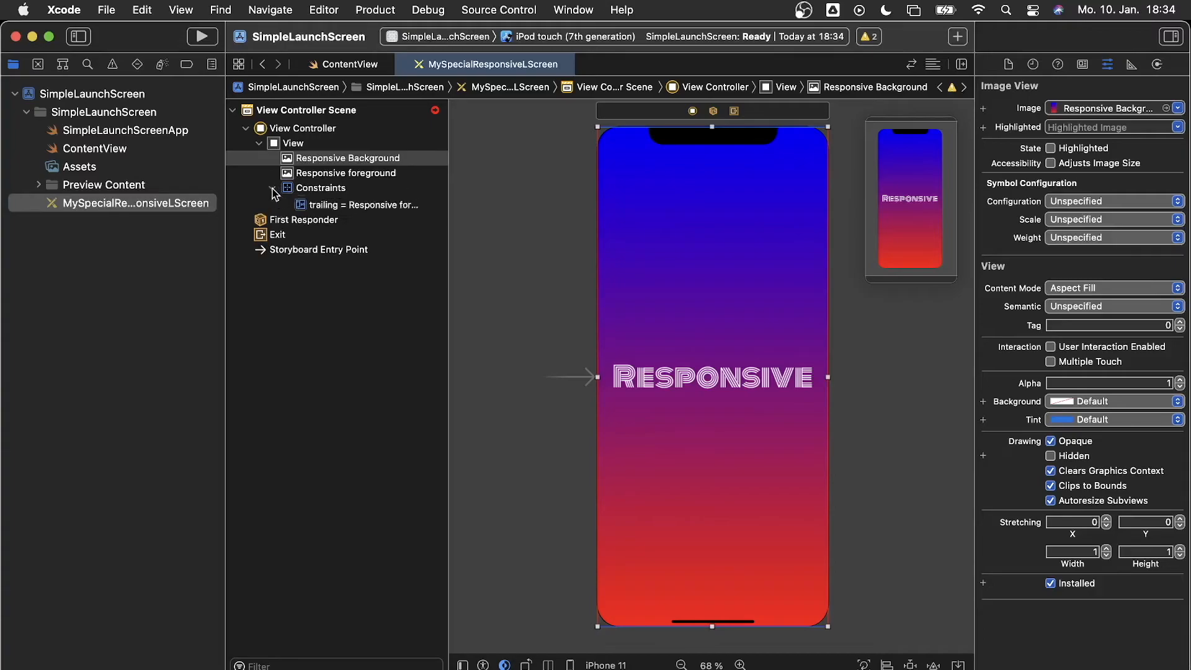
pyautogui.click(312, 204)
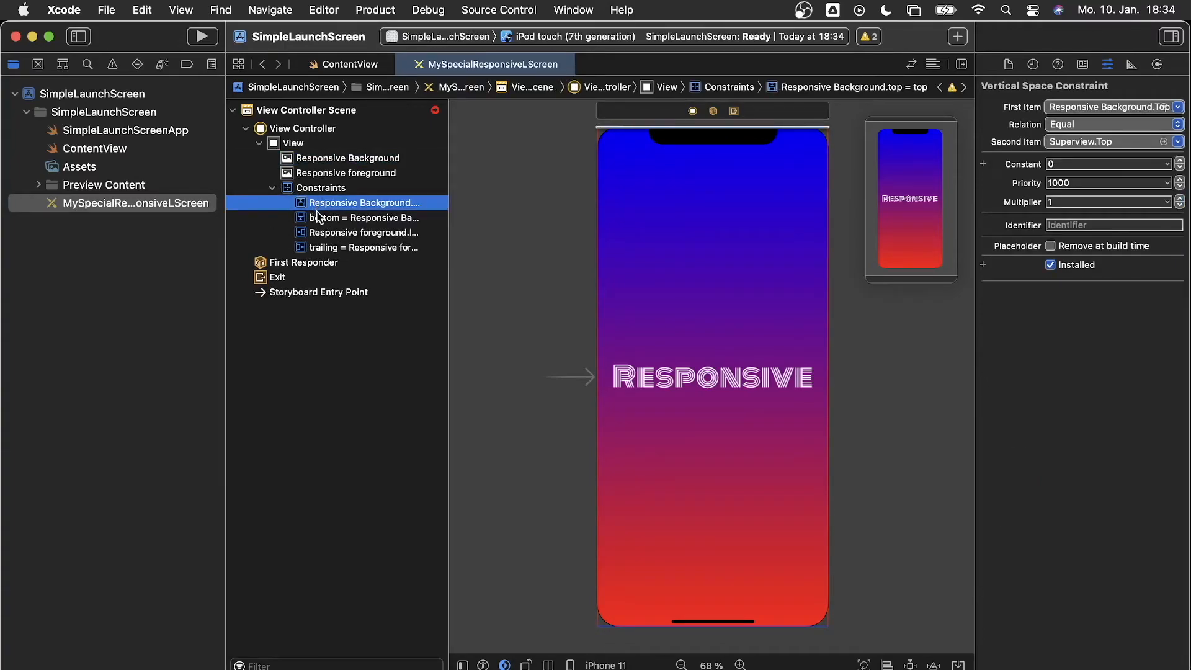
pyautogui.click(317, 217)
pyautogui.click(320, 233)
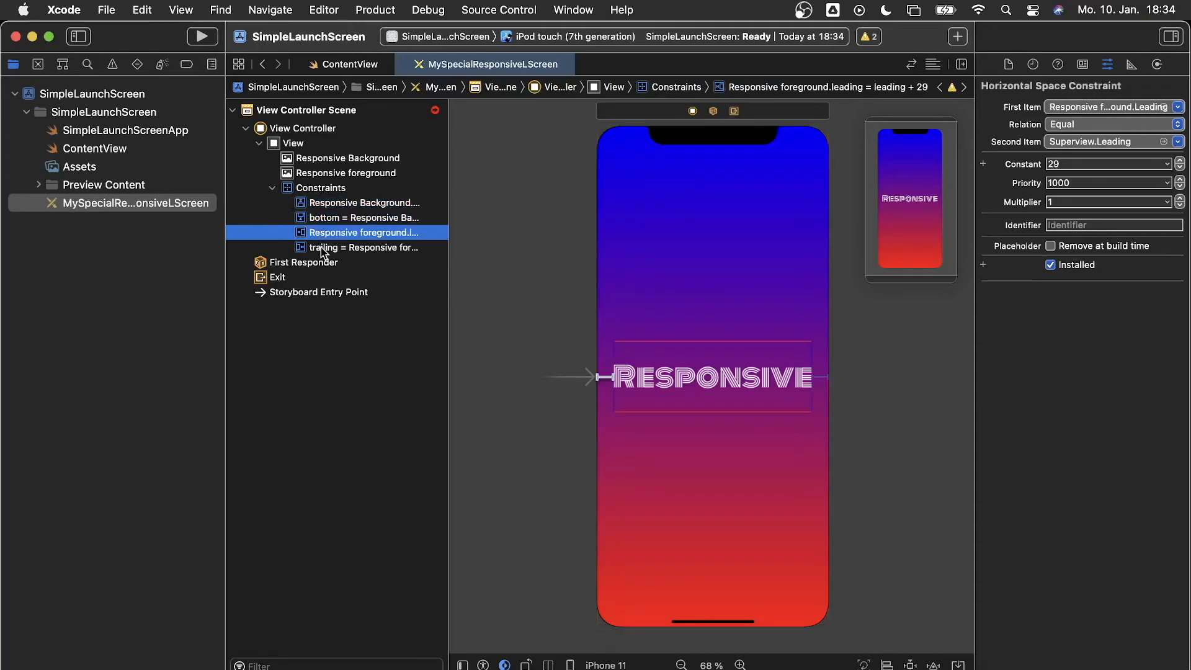
pyautogui.click(322, 247)
pyautogui.click(318, 217)
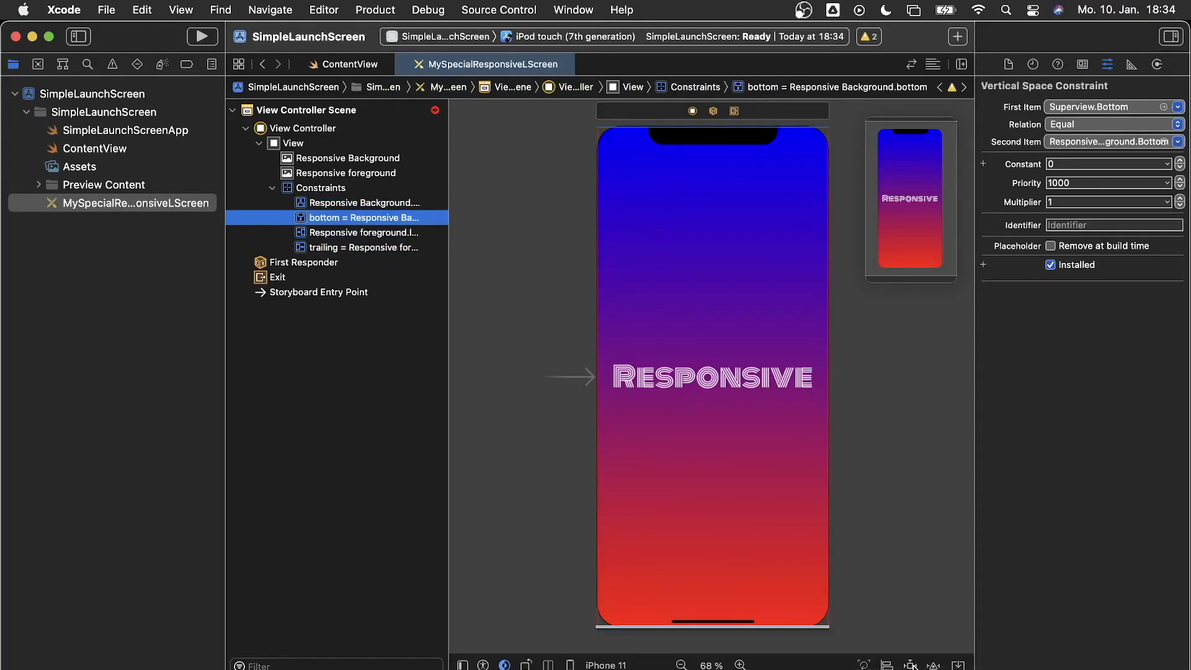
pyautogui.click(910, 665)
# Give the Responsive Background image zero leading and trailing constraints
pyautogui.click(762, 463)
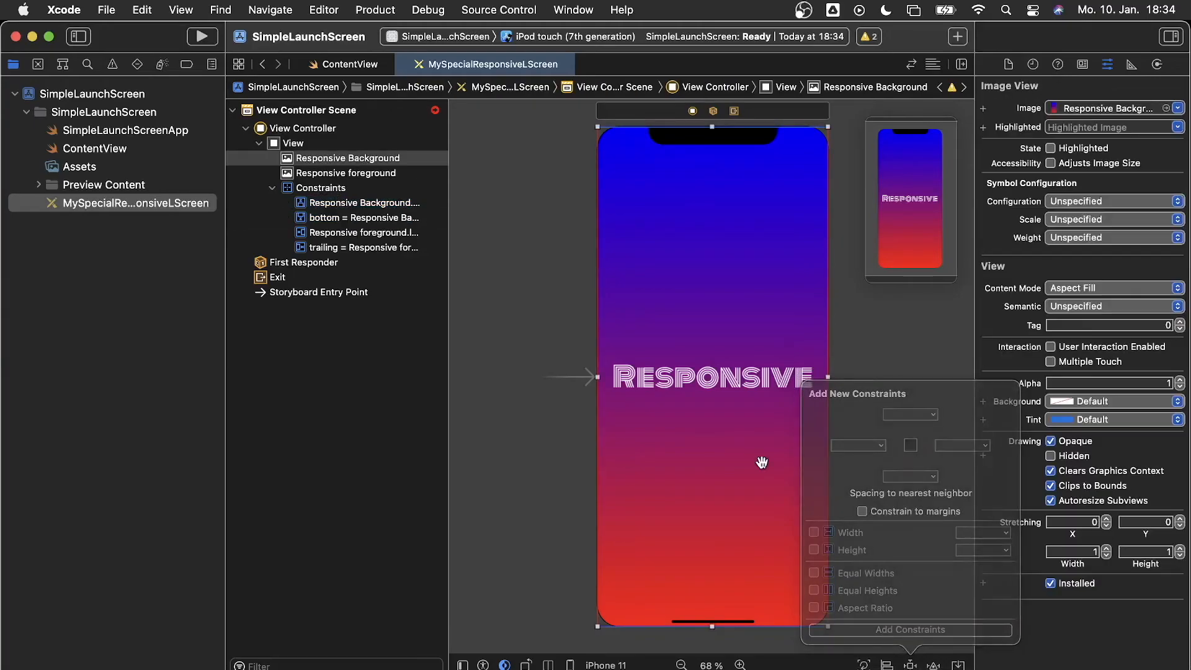
pyautogui.click(911, 664)
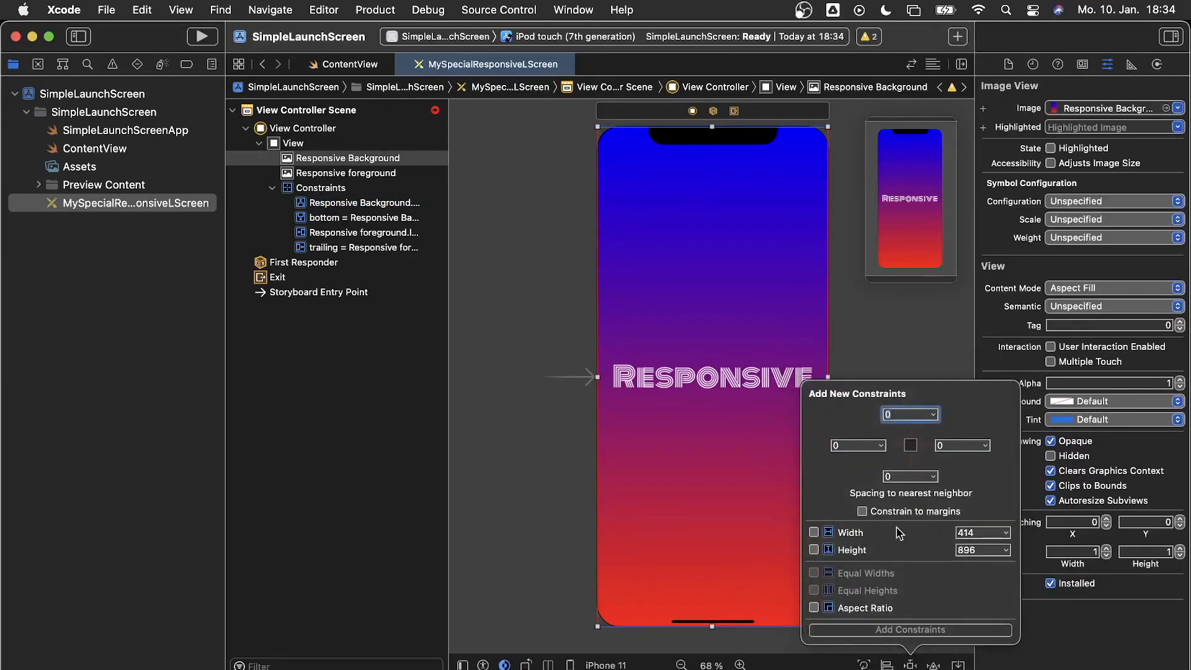
pyautogui.click(851, 444)
pyautogui.press('BackSpace')
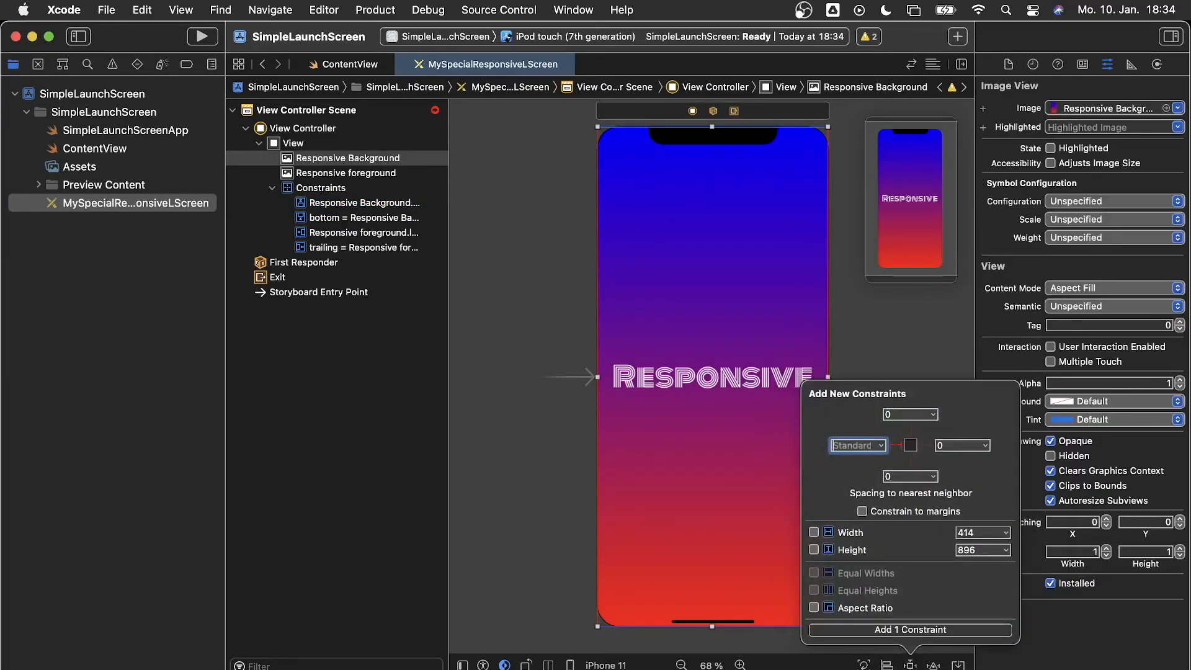
pyautogui.write('0')
pyautogui.click(955, 445)
pyautogui.press('BackSpace')
pyautogui.write('1')
pyautogui.press('super+a')
pyautogui.write('0')
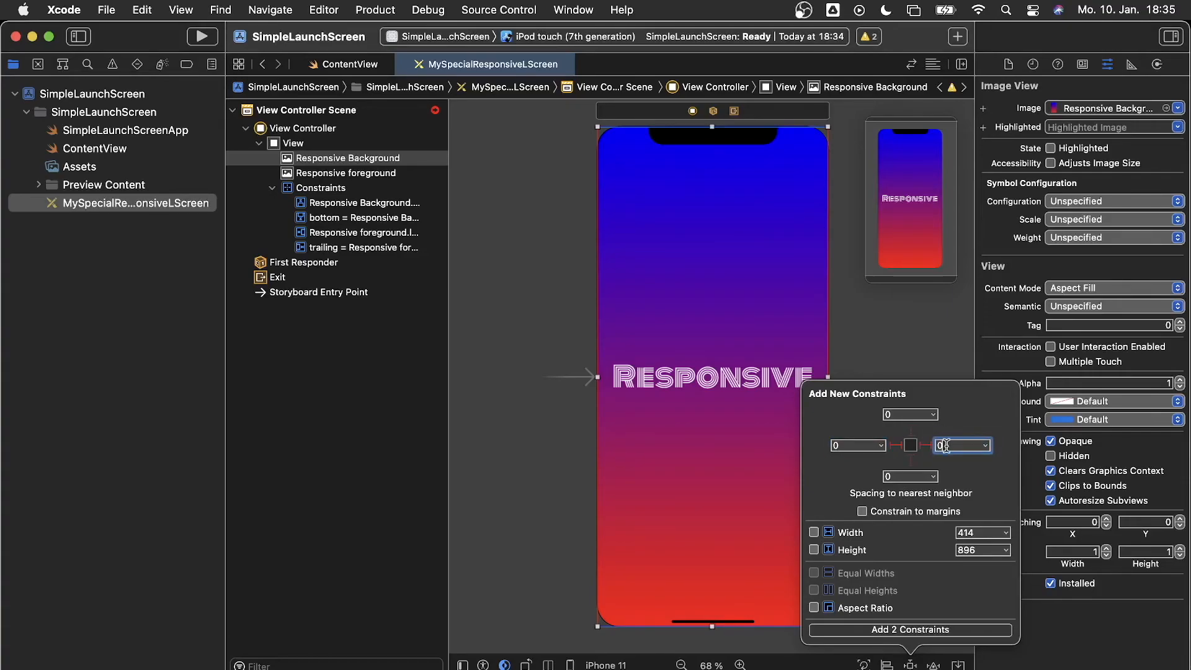
pyautogui.click(941, 630)
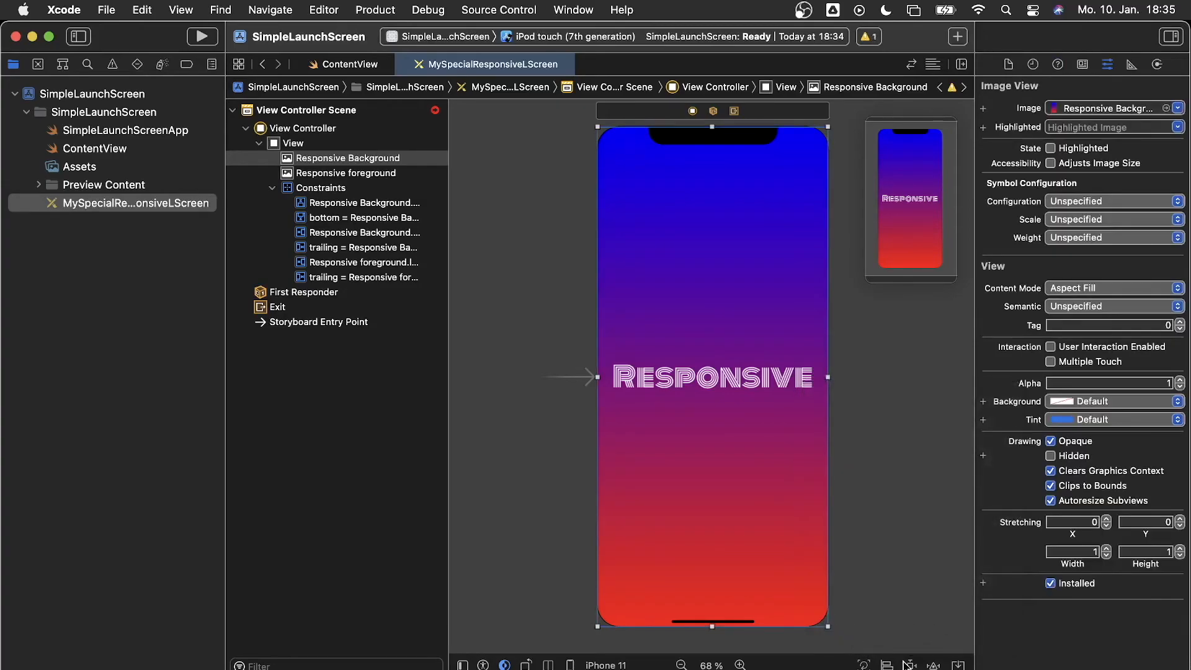
# Switch the preview back to iPhone 11 and select the RESPONSIVE foreground image
pyautogui.click(605, 665)
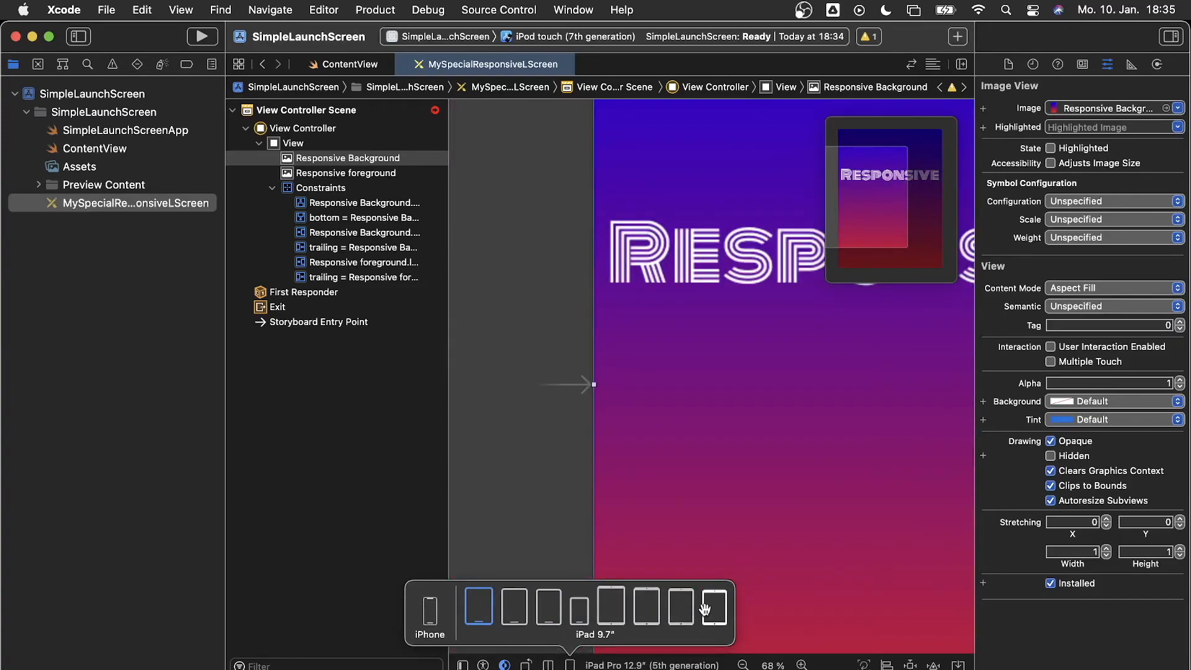
pyautogui.click(430, 614)
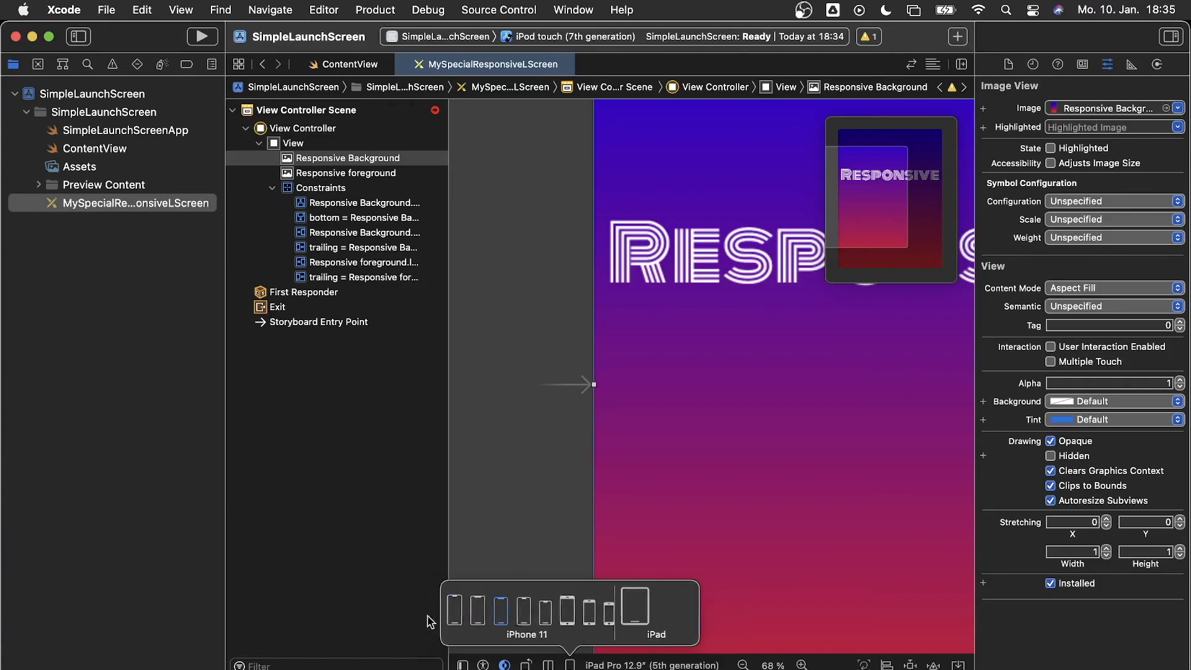
pyautogui.click(743, 387)
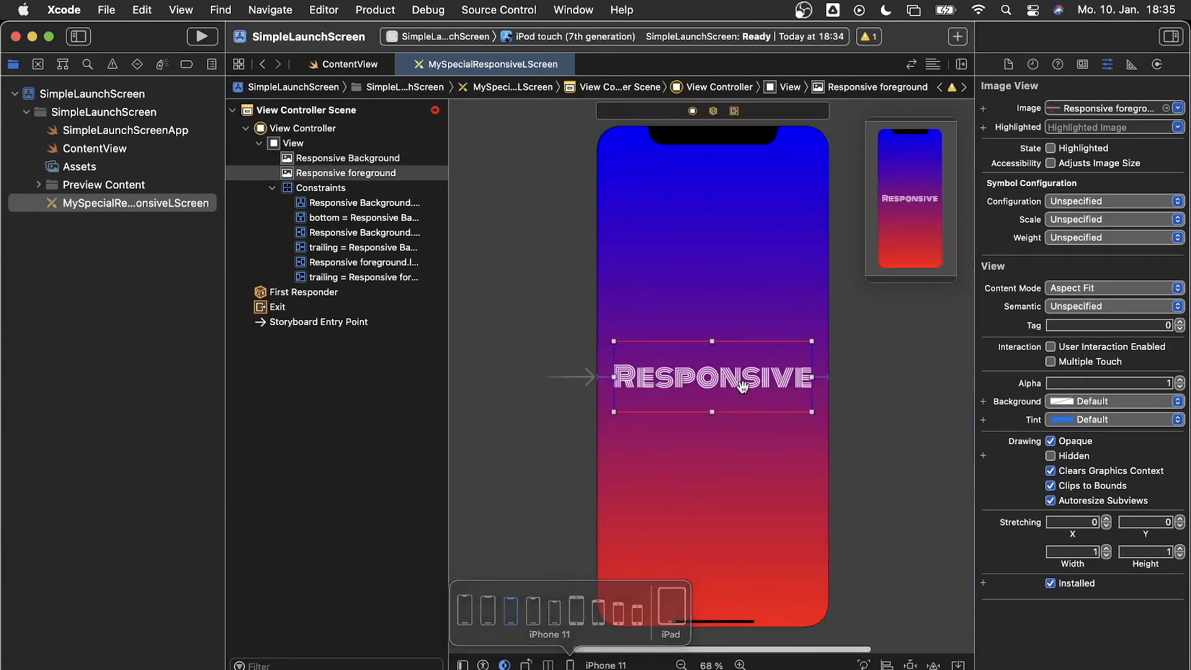
# Add top and bottom constraints of 384 to the RESPONSIVE image, then preview on iPad Pro 12.9"
pyautogui.click(910, 664)
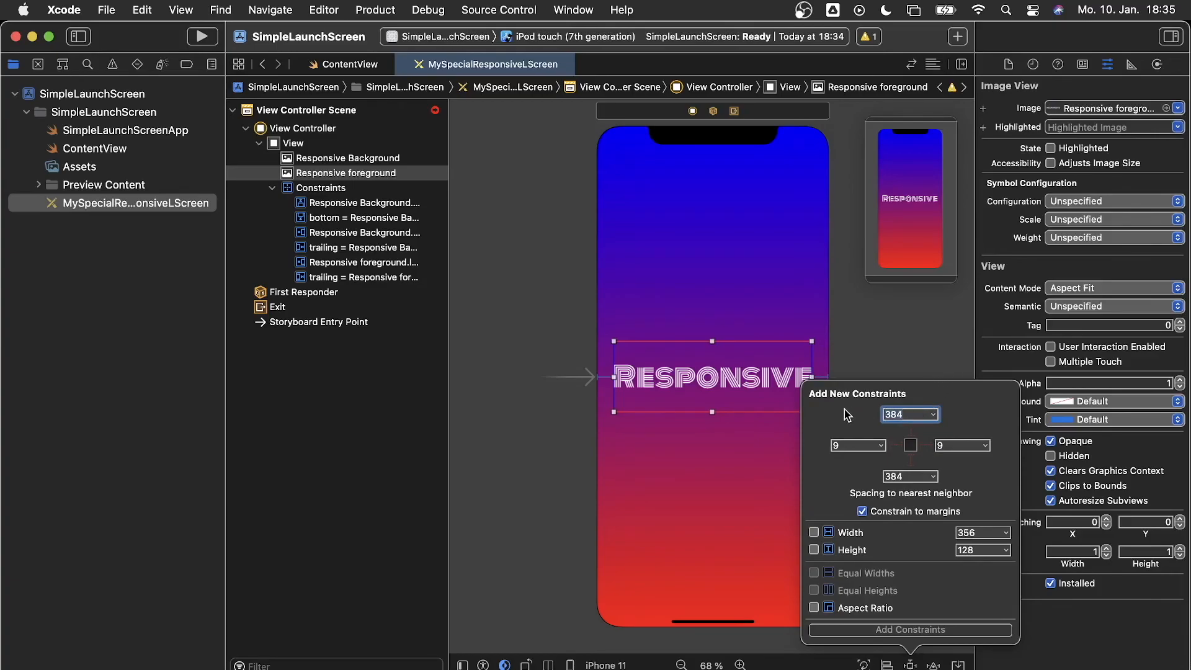
pyautogui.write('38')
pyautogui.click(906, 476)
pyautogui.write('38')
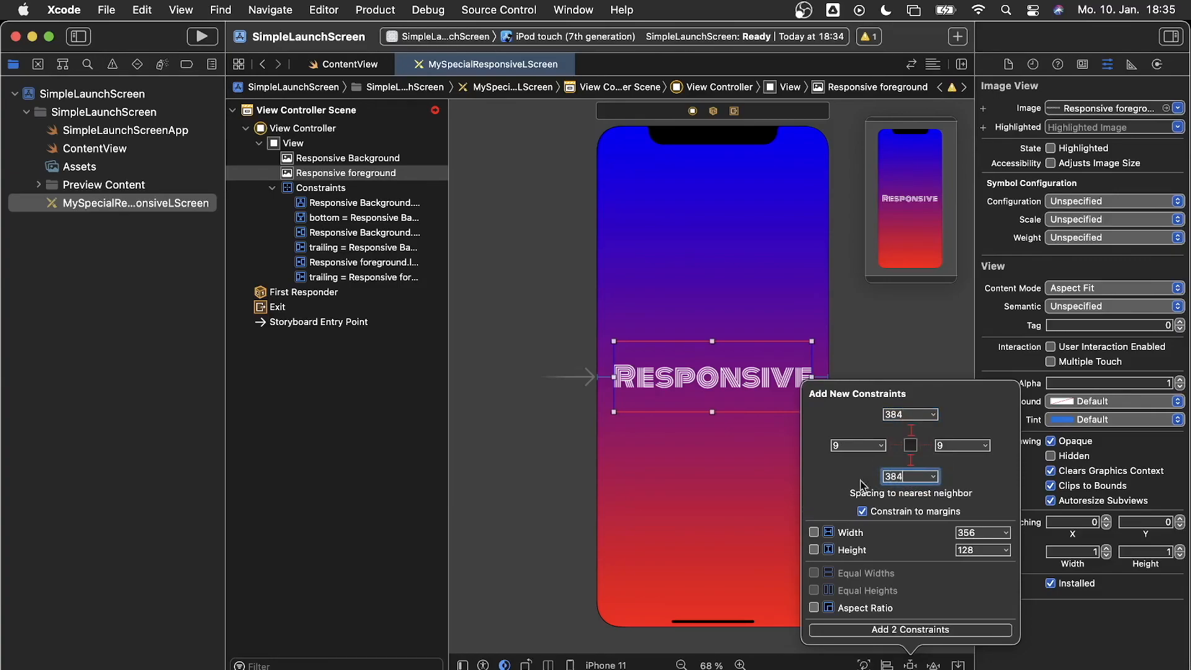
pyautogui.click(875, 630)
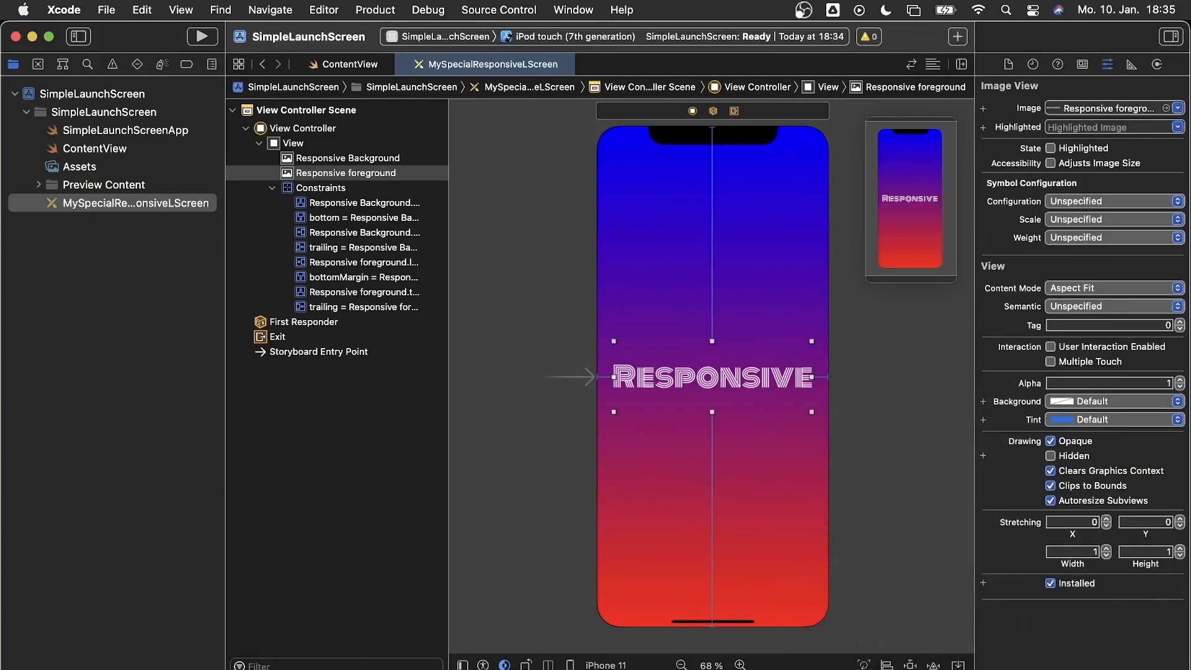
pyautogui.click(605, 665)
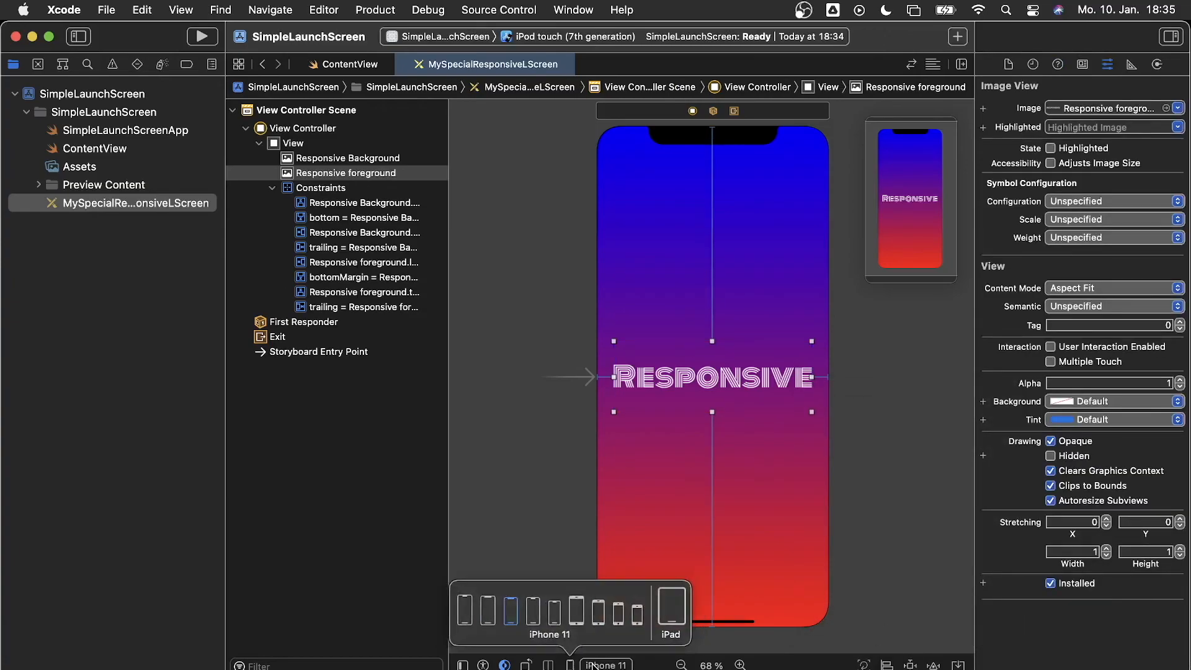
pyautogui.click(667, 613)
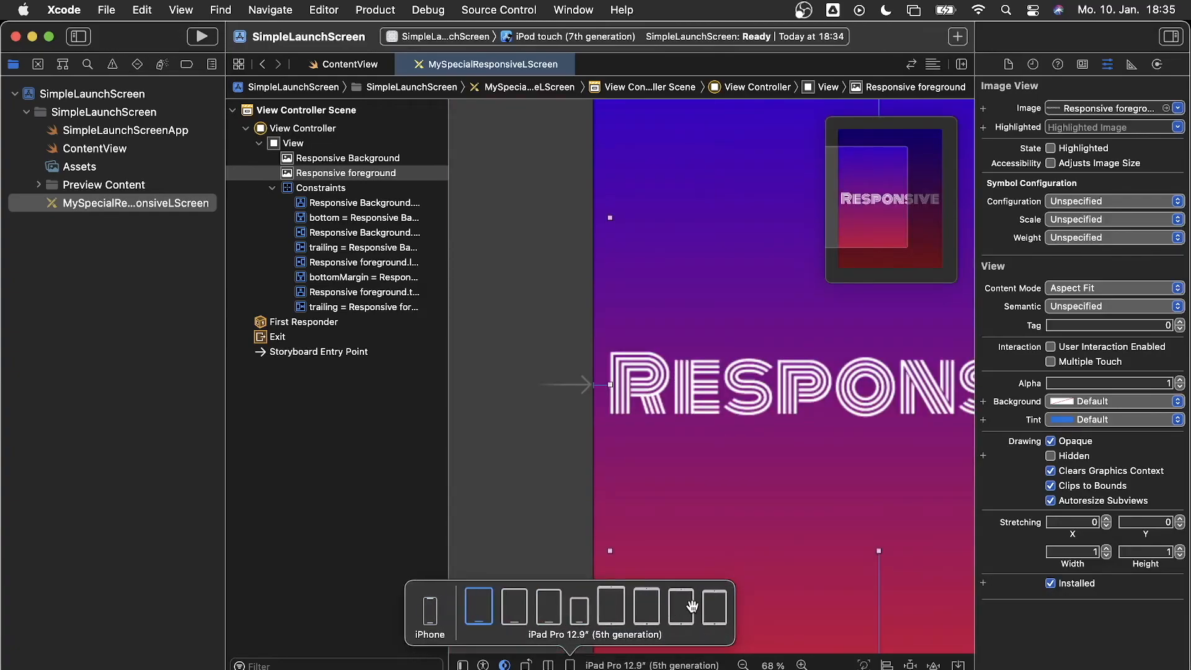